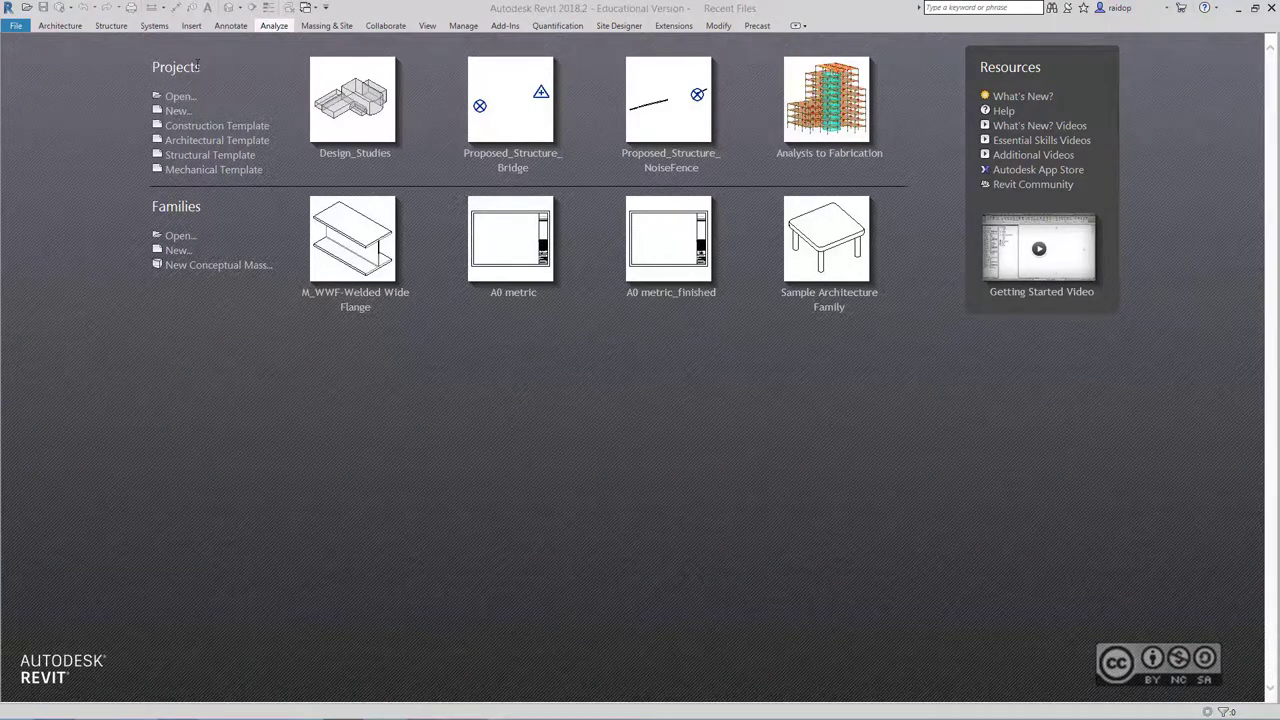
# - Start a new project and choose the Mechanical Template as its template
pyautogui.click(177, 112)
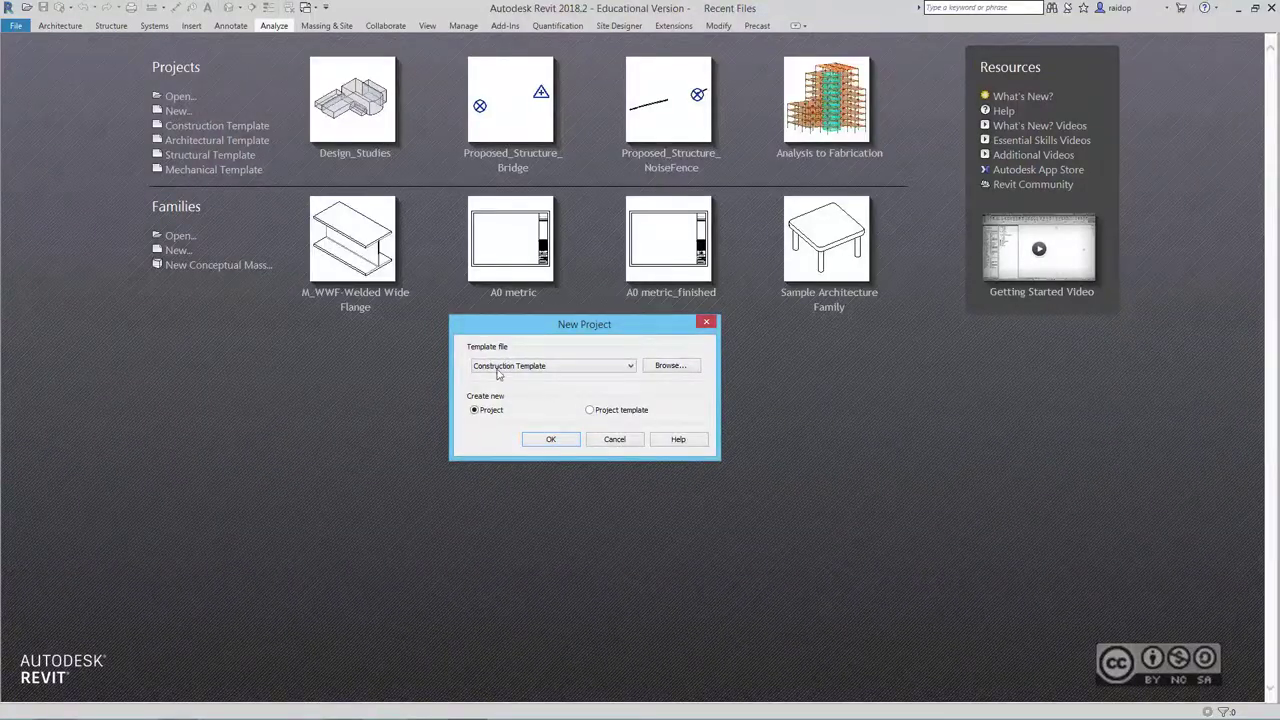
pyautogui.click(494, 366)
pyautogui.click(494, 412)
# - Create Project1 from the Mechanical Template and review the Views (Discipline) organisation in the Project Browser
pyautogui.click(550, 439)
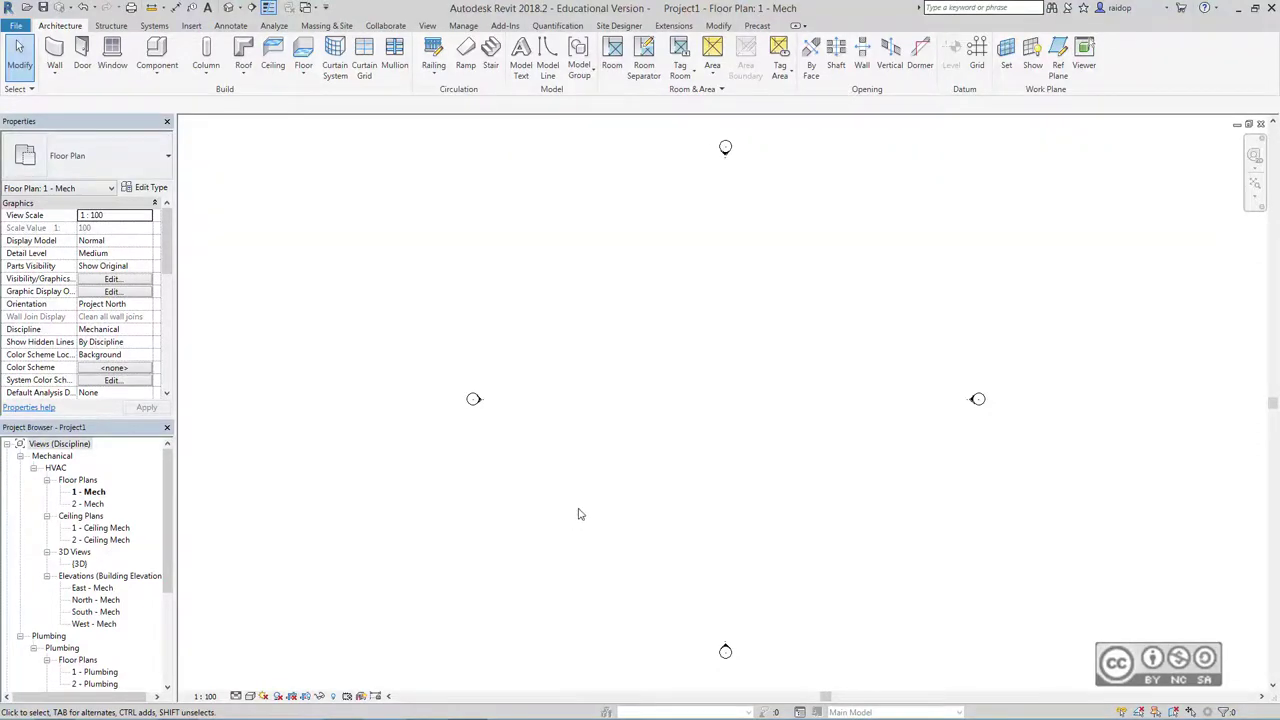
pyautogui.click(55, 443)
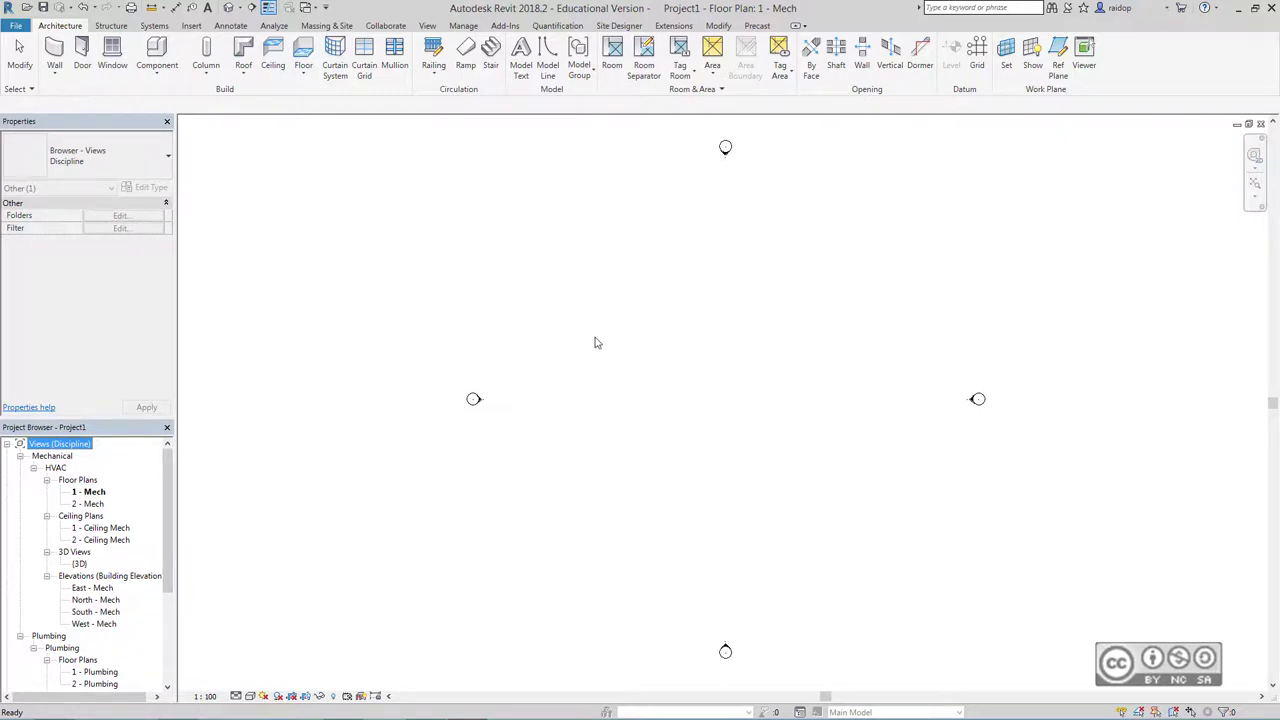
pyautogui.click(191, 25)
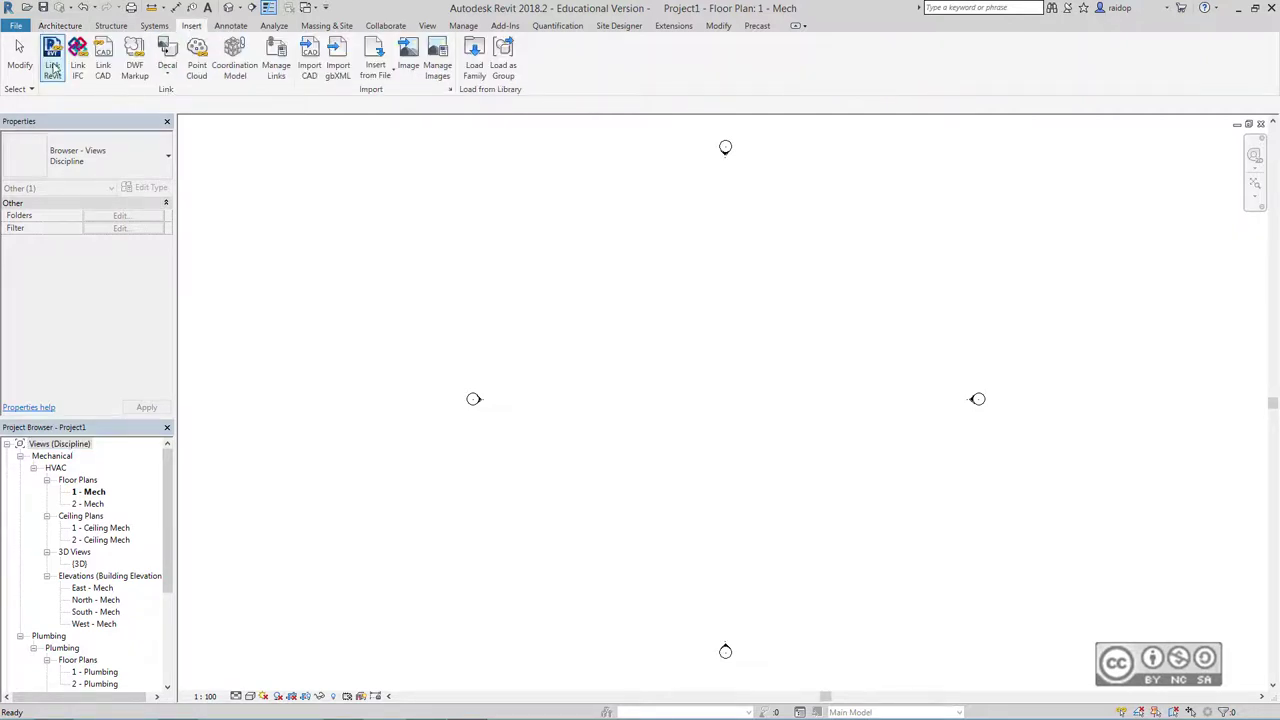
# - Link Building Performance.rvt from the 16-Teh-02 folder into the 1 - Mech floor plan
pyautogui.click(53, 55)
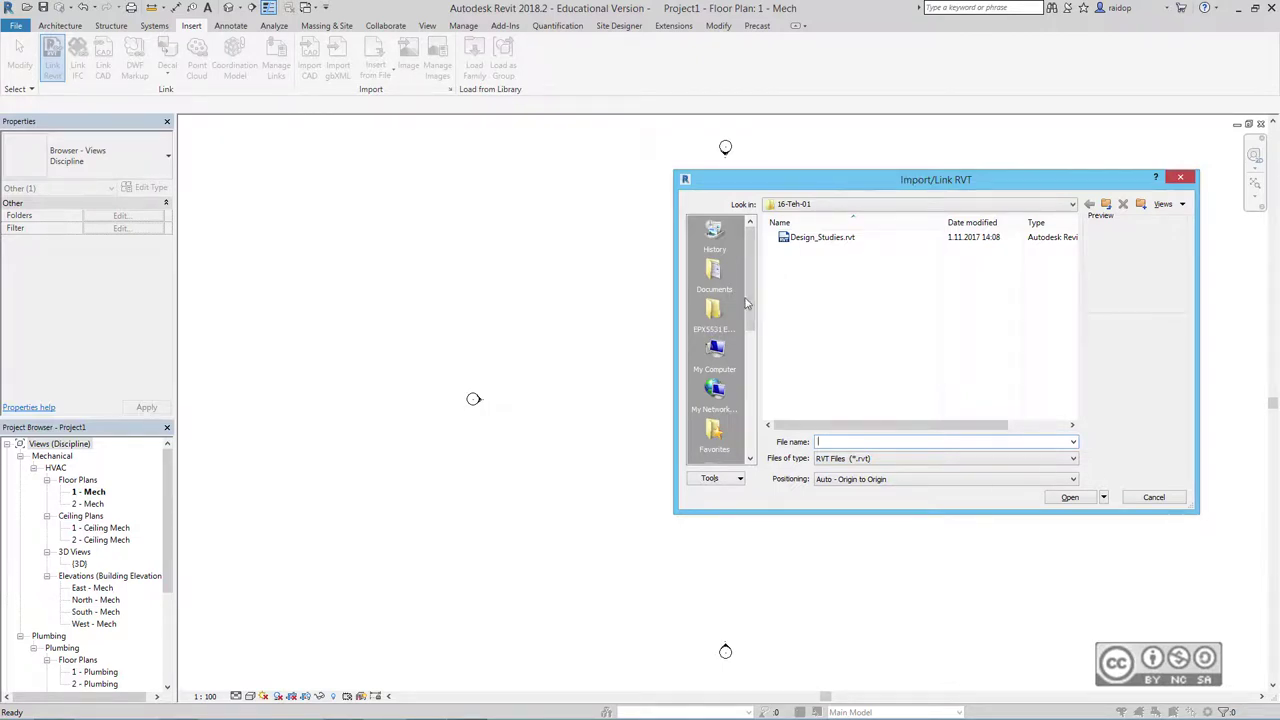
pyautogui.click(714, 310)
pyautogui.doubleClick(850, 348)
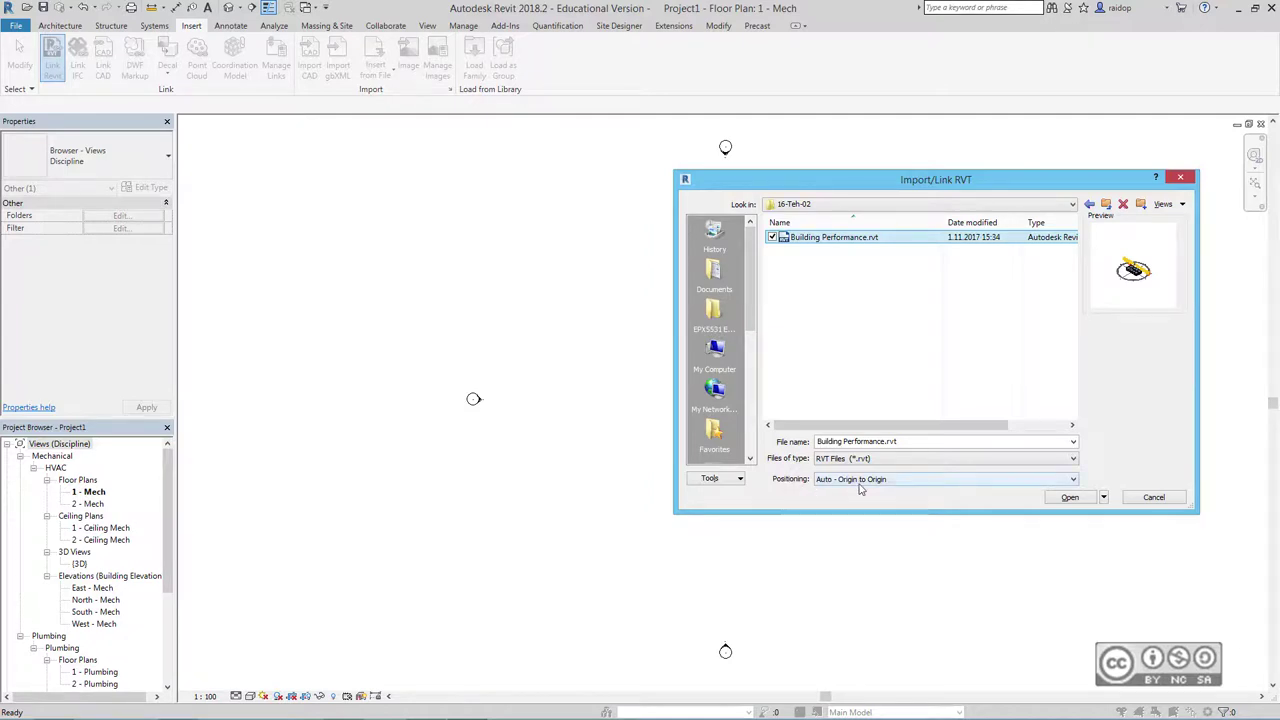
pyautogui.click(1068, 497)
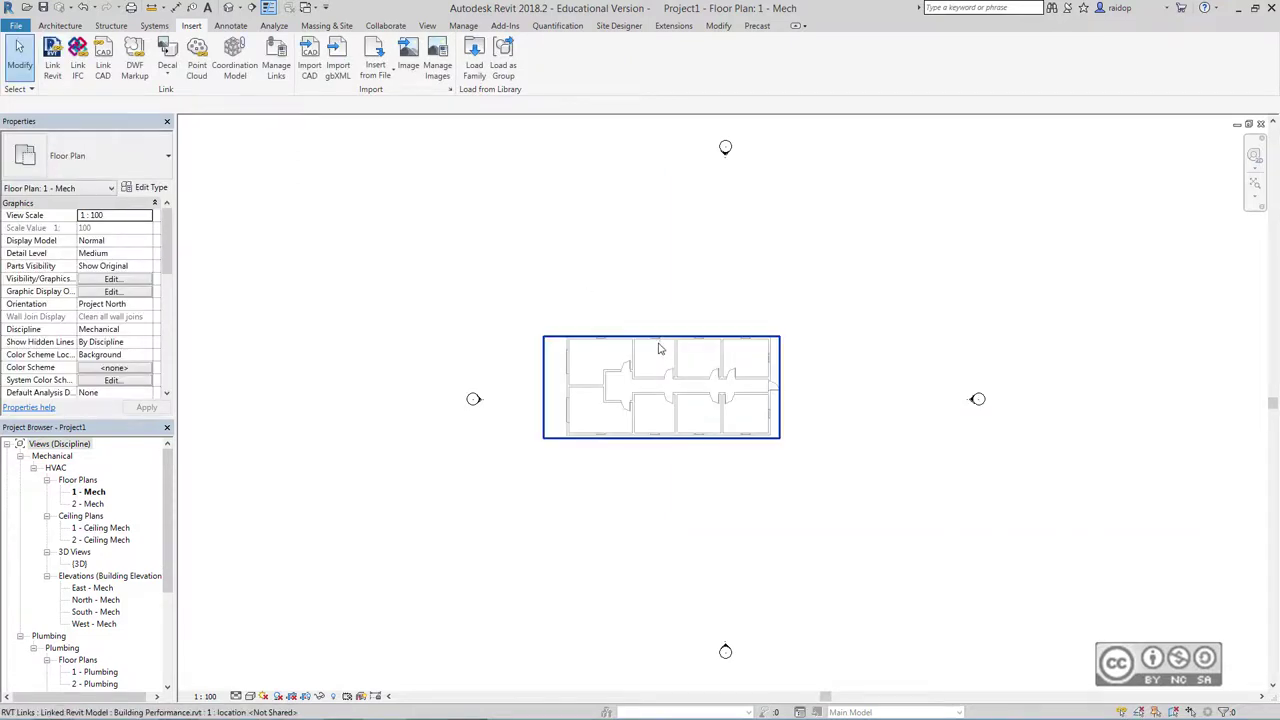
# - Turn on Room Bounding in the Building Performance.rvt link type, leaving its phase mapping unchanged
pyautogui.click(596, 347)
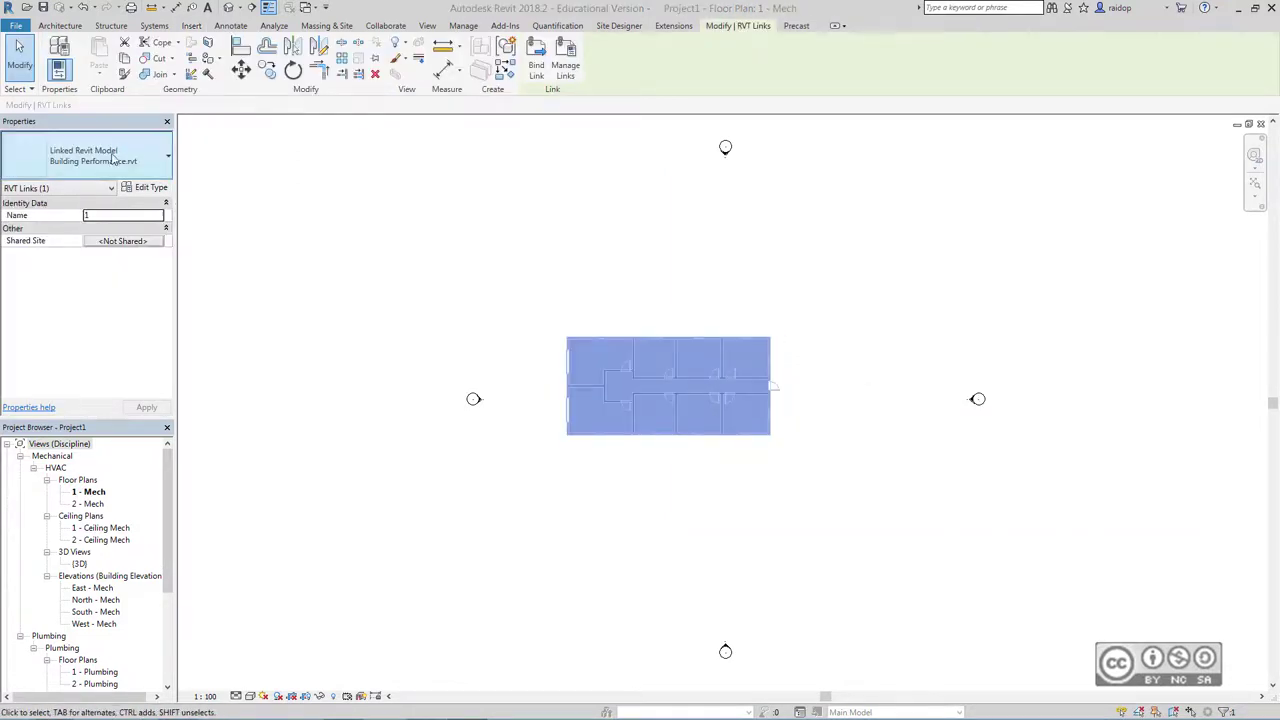
pyautogui.click(150, 188)
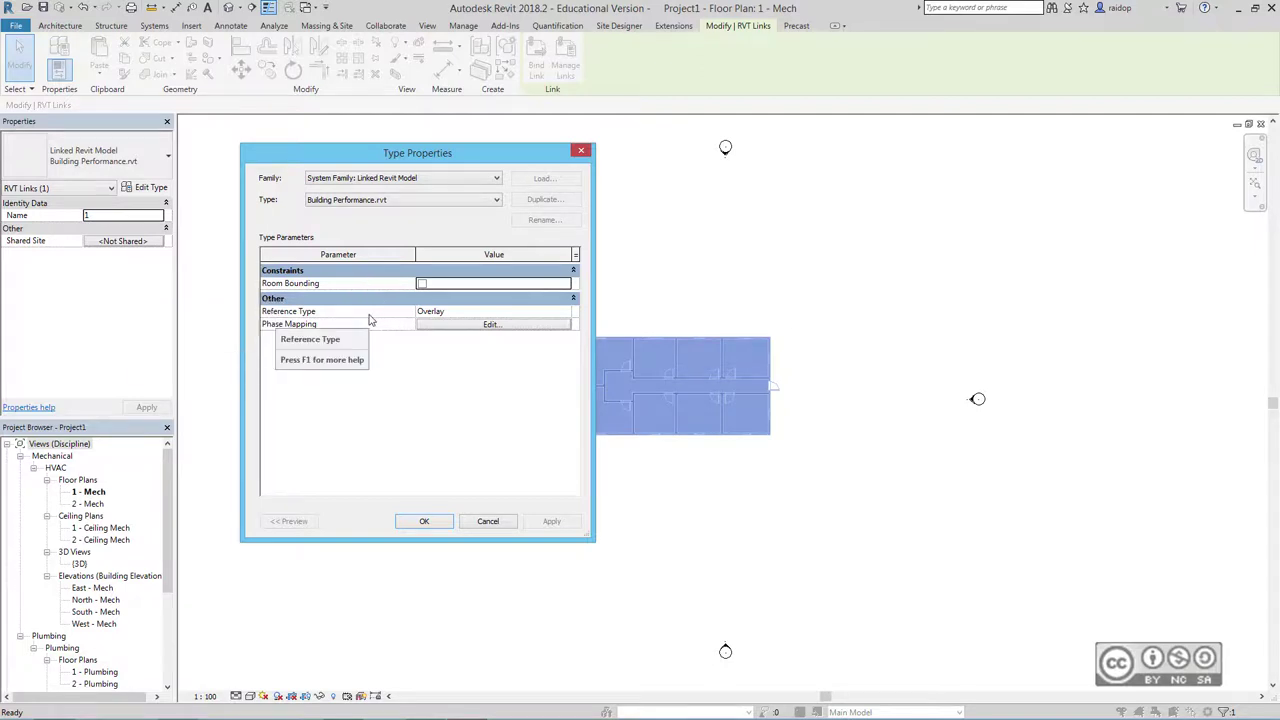
pyautogui.click(422, 284)
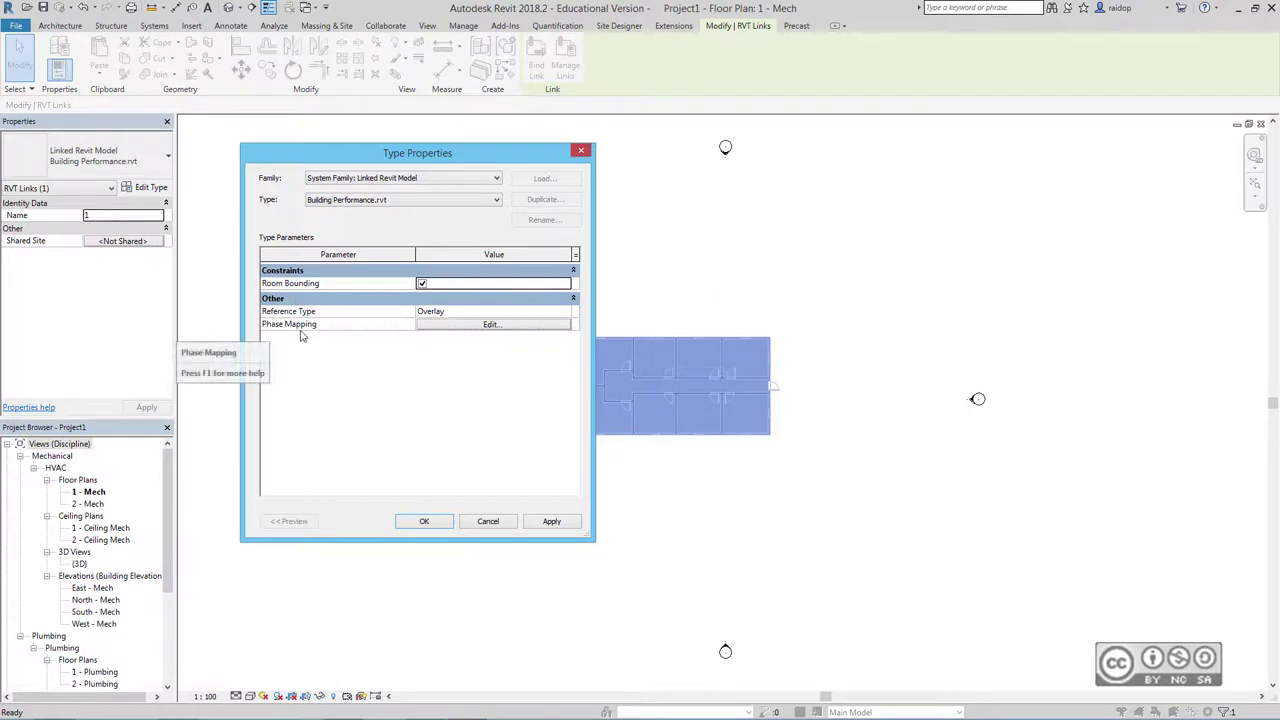
pyautogui.click(466, 330)
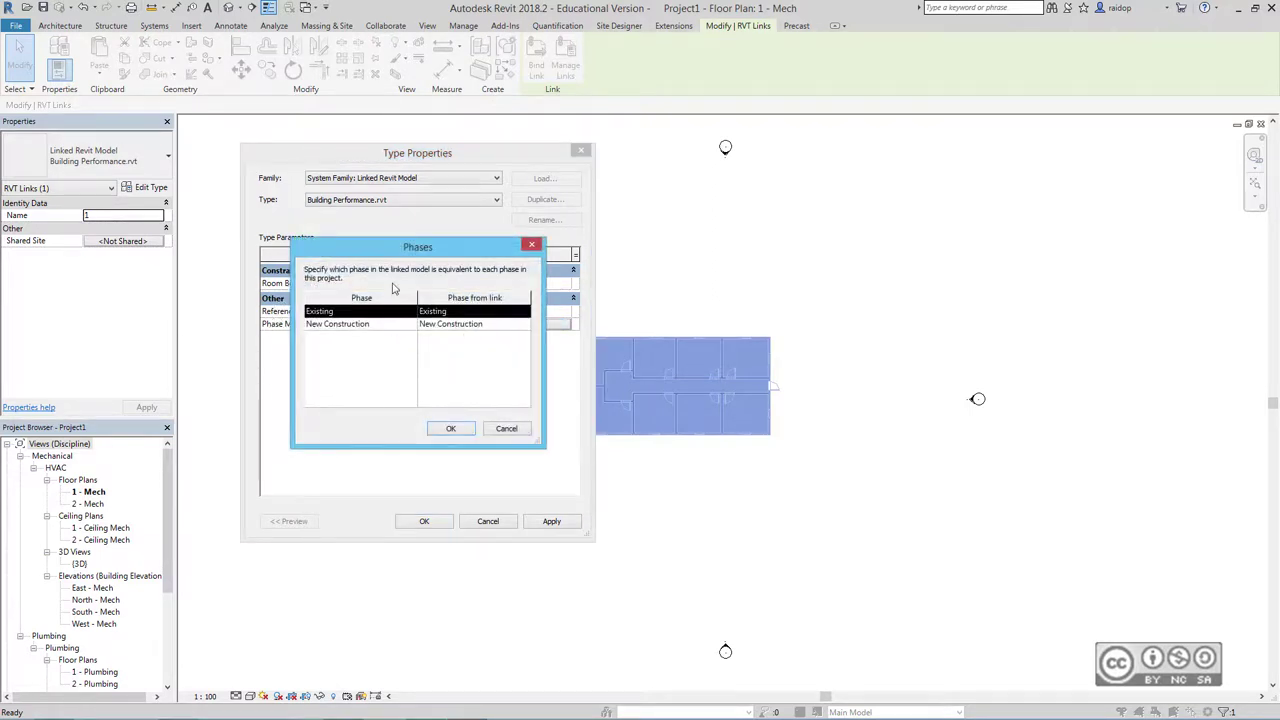
pyautogui.click(352, 330)
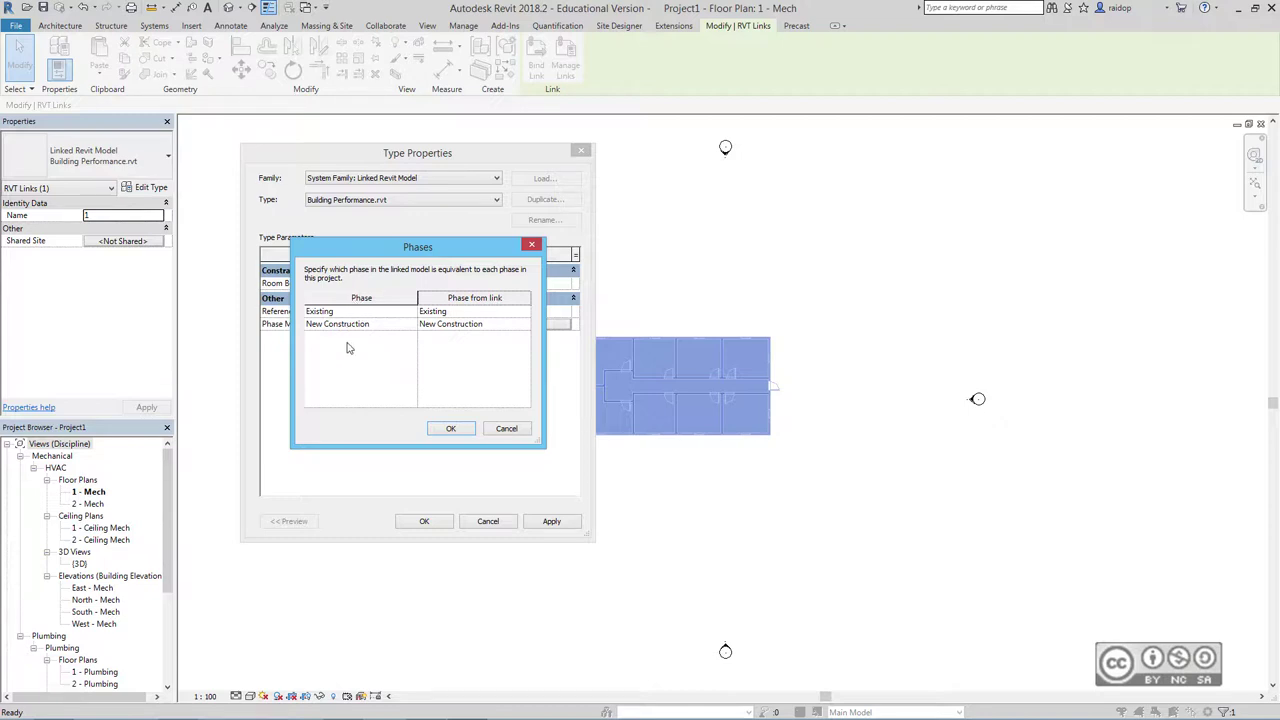
pyautogui.click(450, 428)
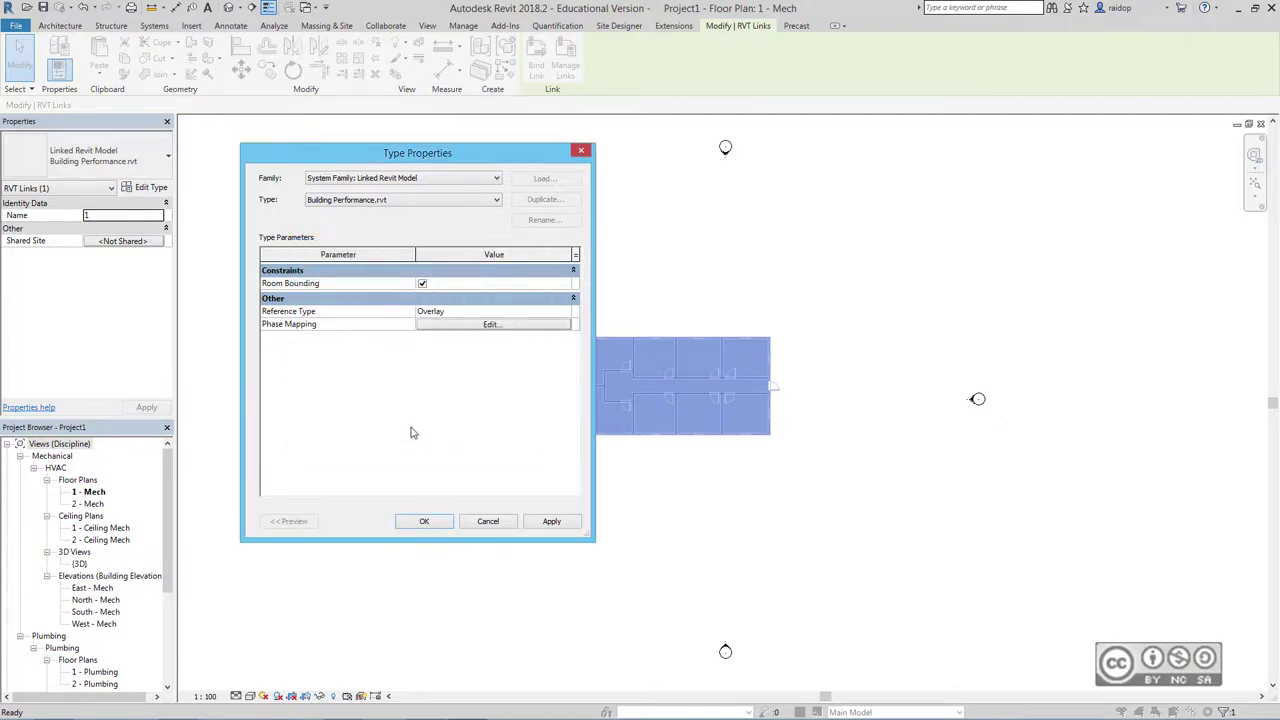
pyautogui.click(421, 526)
pyautogui.click(509, 300)
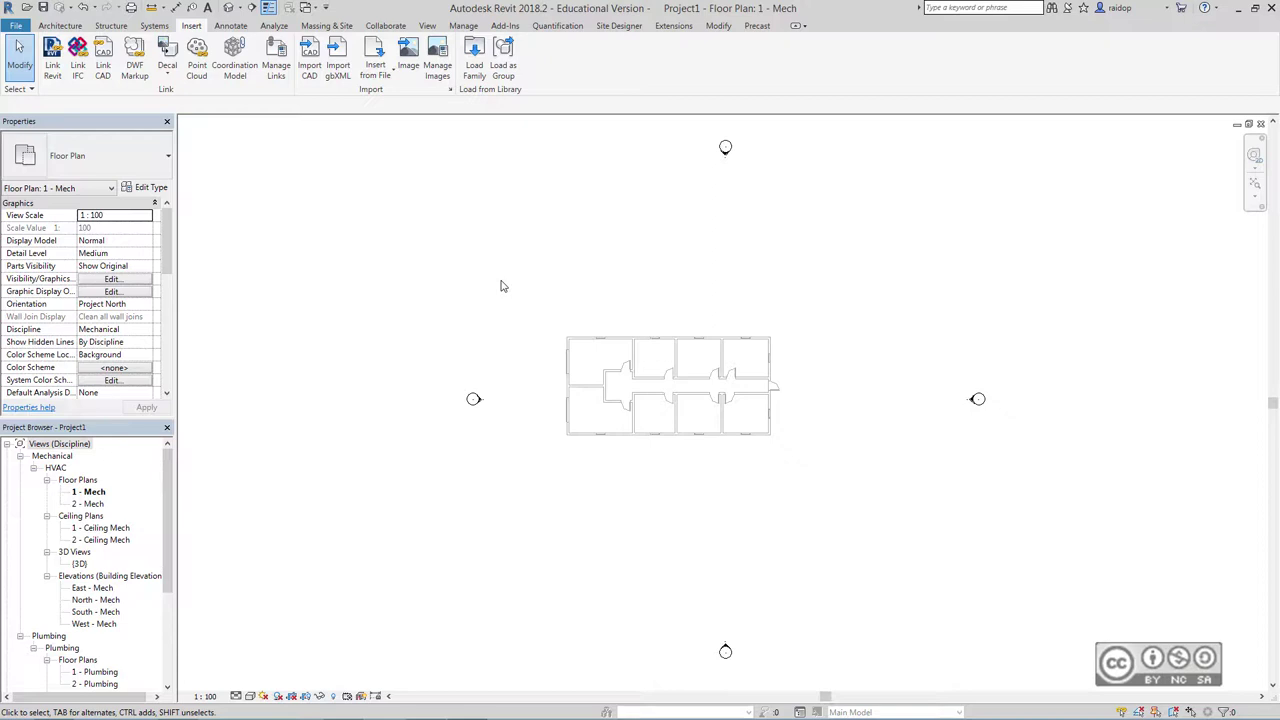
# - Place spaces automatically in all nine bounded rooms, with the upper limit set to Level 2
pyautogui.click(60, 25)
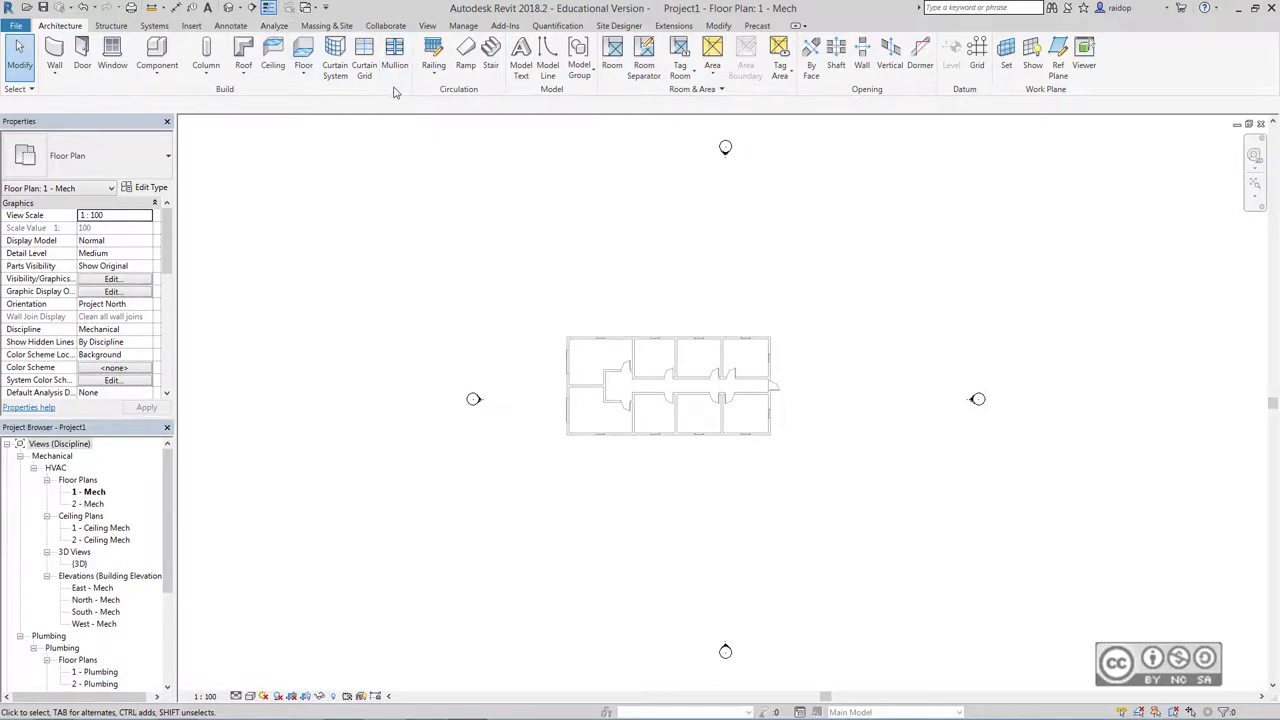
pyautogui.click(274, 26)
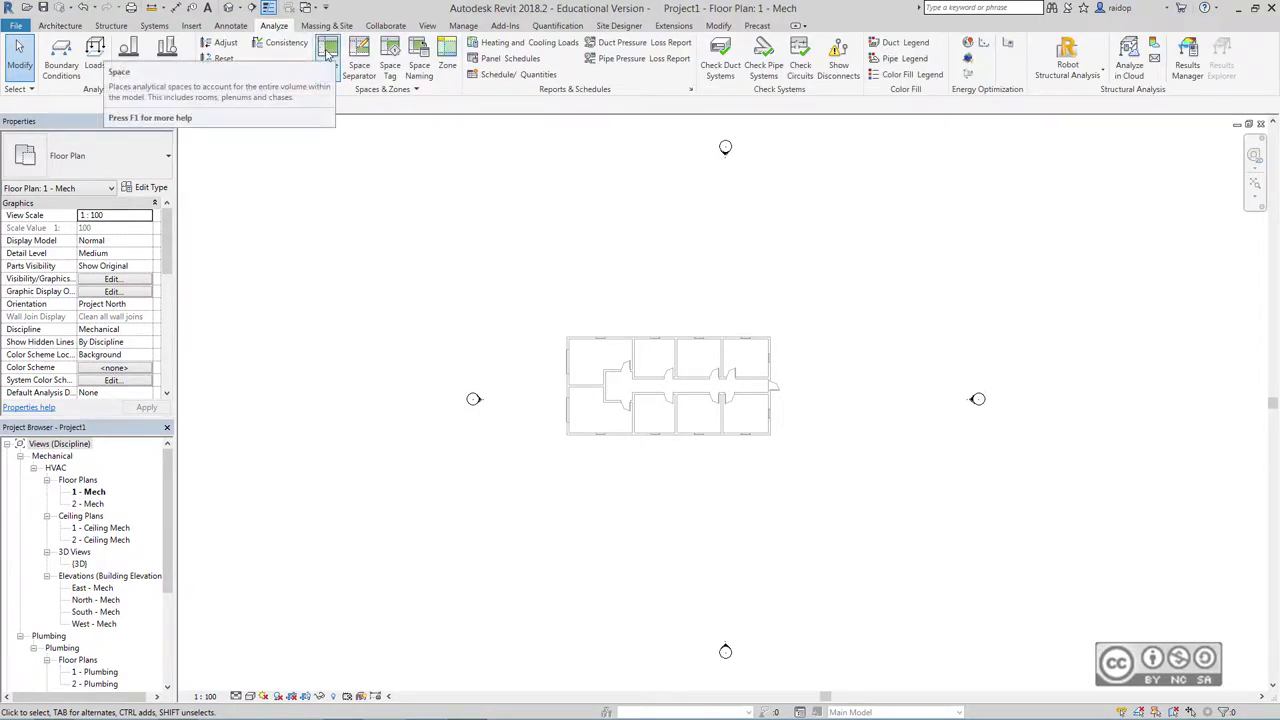
pyautogui.click(328, 52)
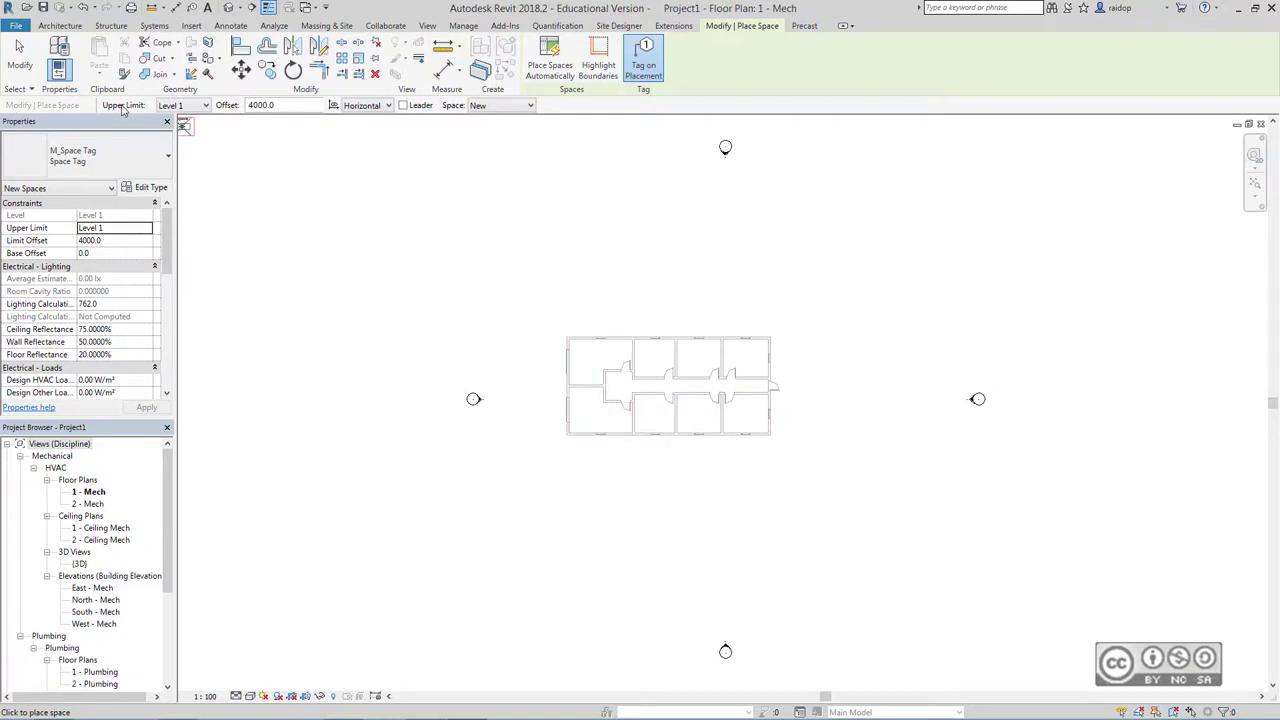
pyautogui.click(193, 106)
pyautogui.click(178, 131)
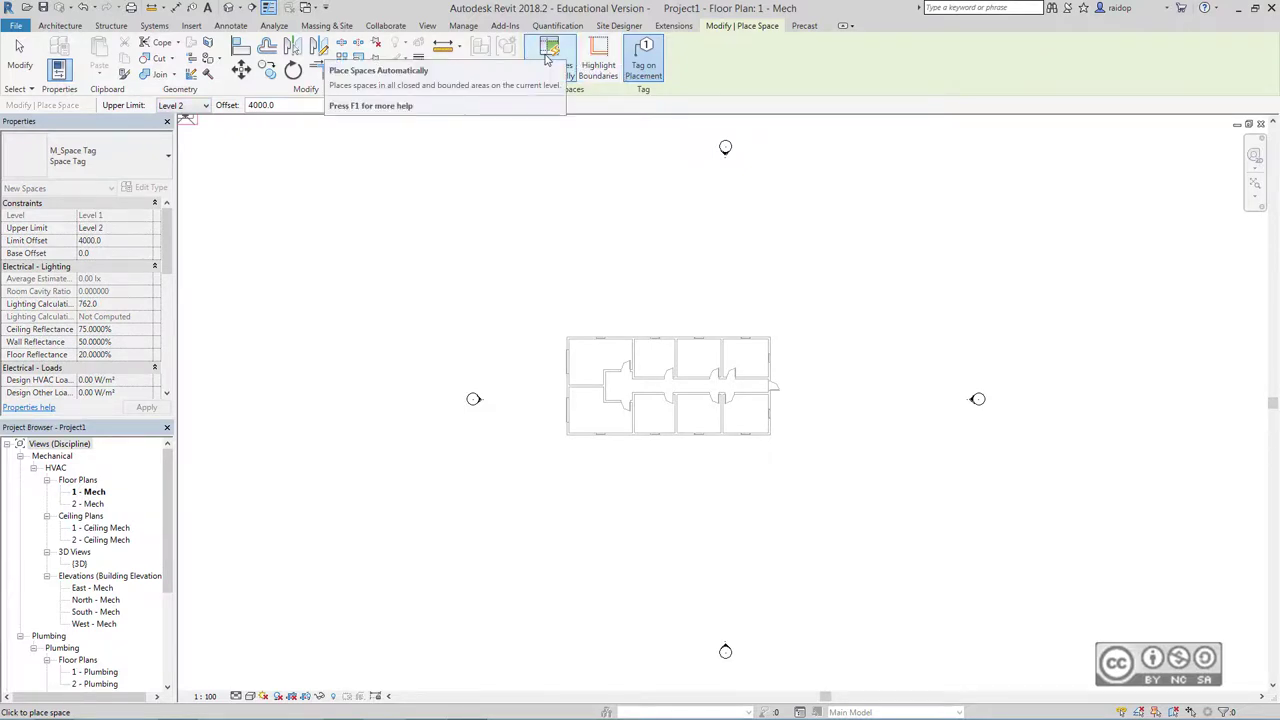
pyautogui.click(548, 58)
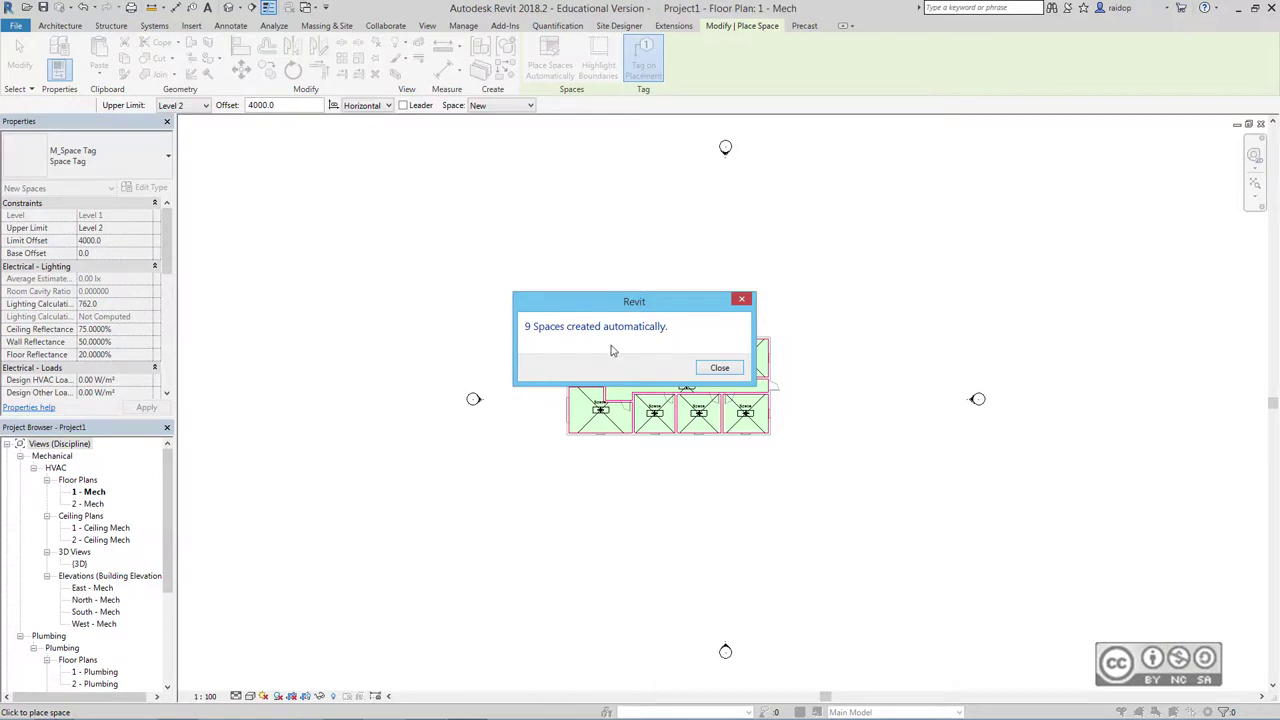
pyautogui.click(720, 368)
pyautogui.scroll(5, 682, 422)
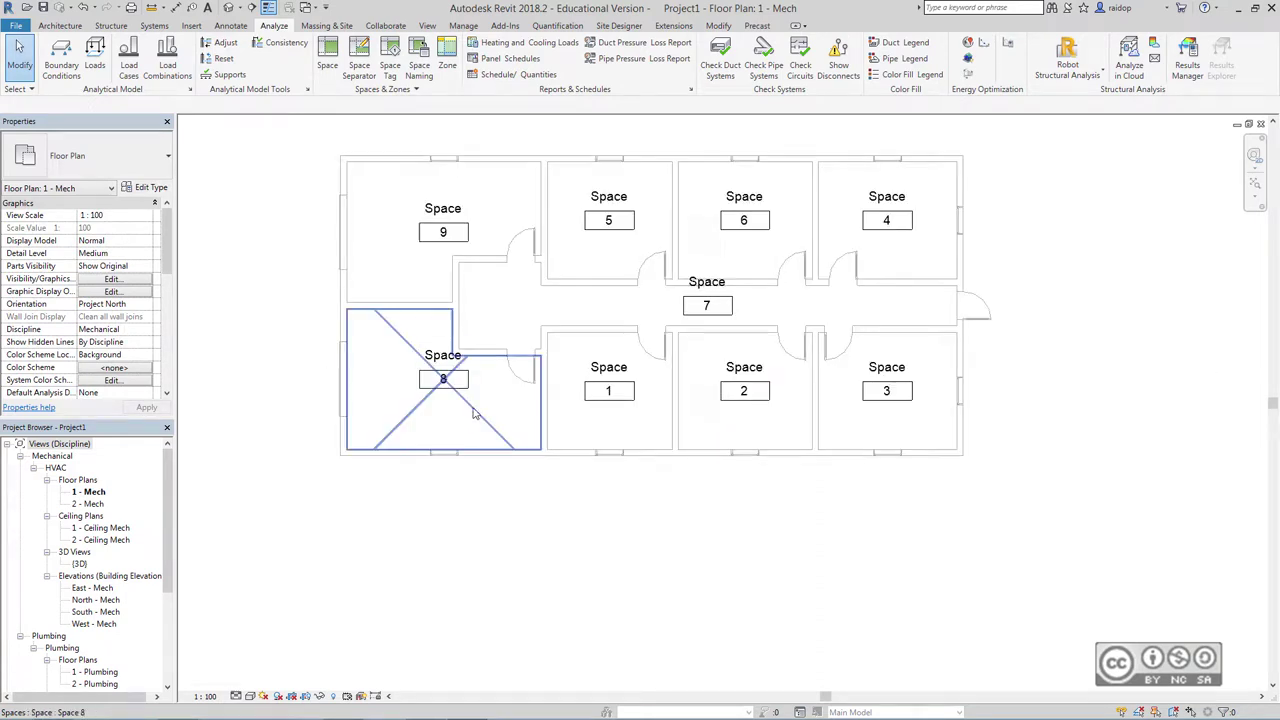
pyautogui.click(476, 413)
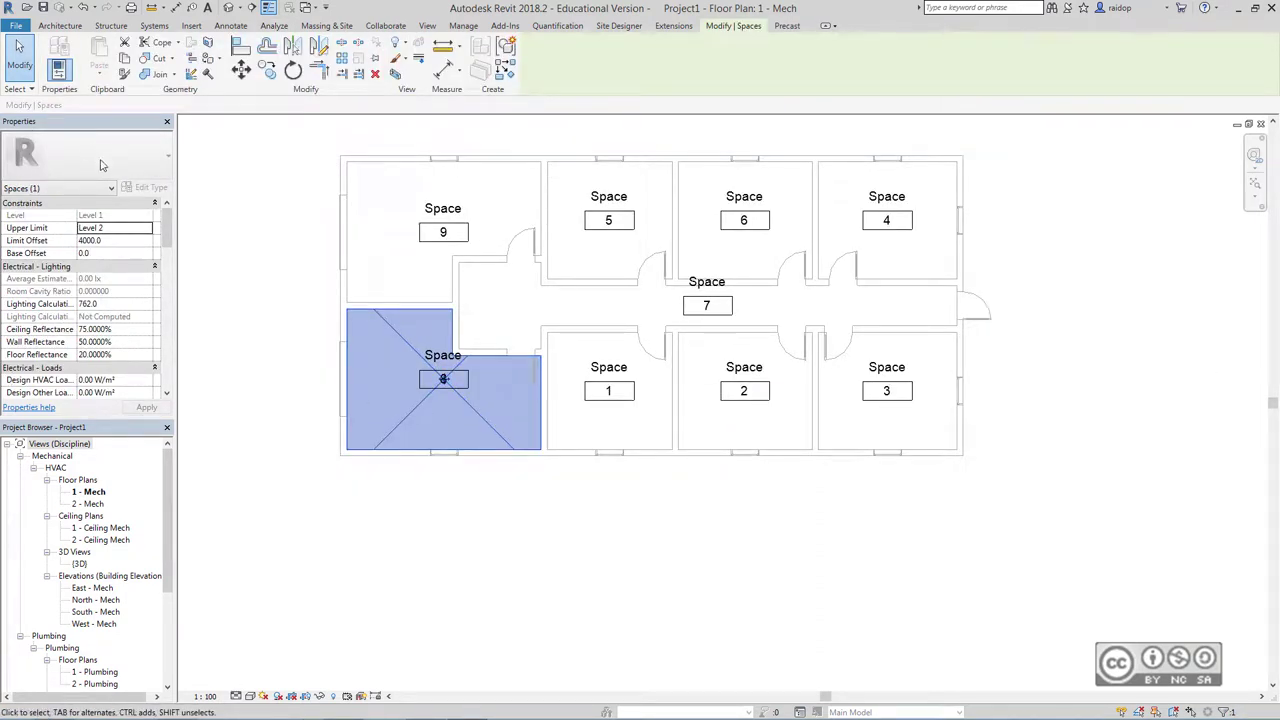
pyautogui.moveTo(168, 235); pyautogui.dragTo(168, 315)
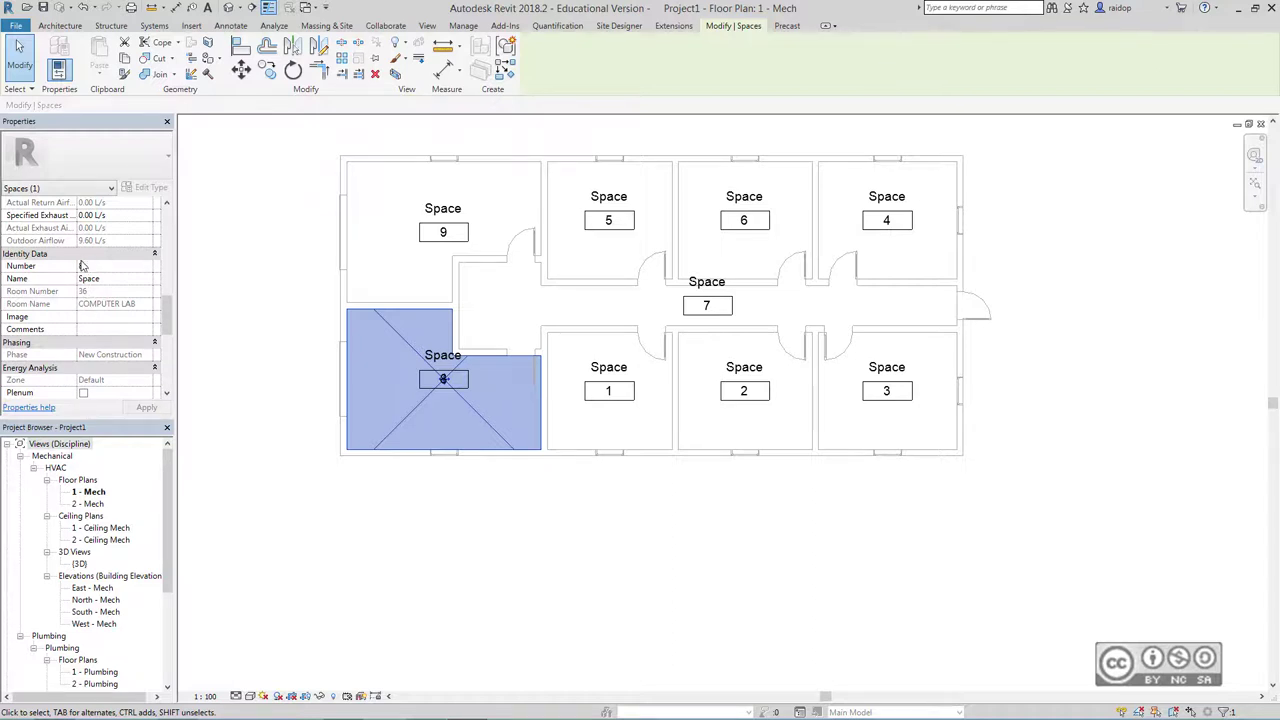
pyautogui.click(267, 405)
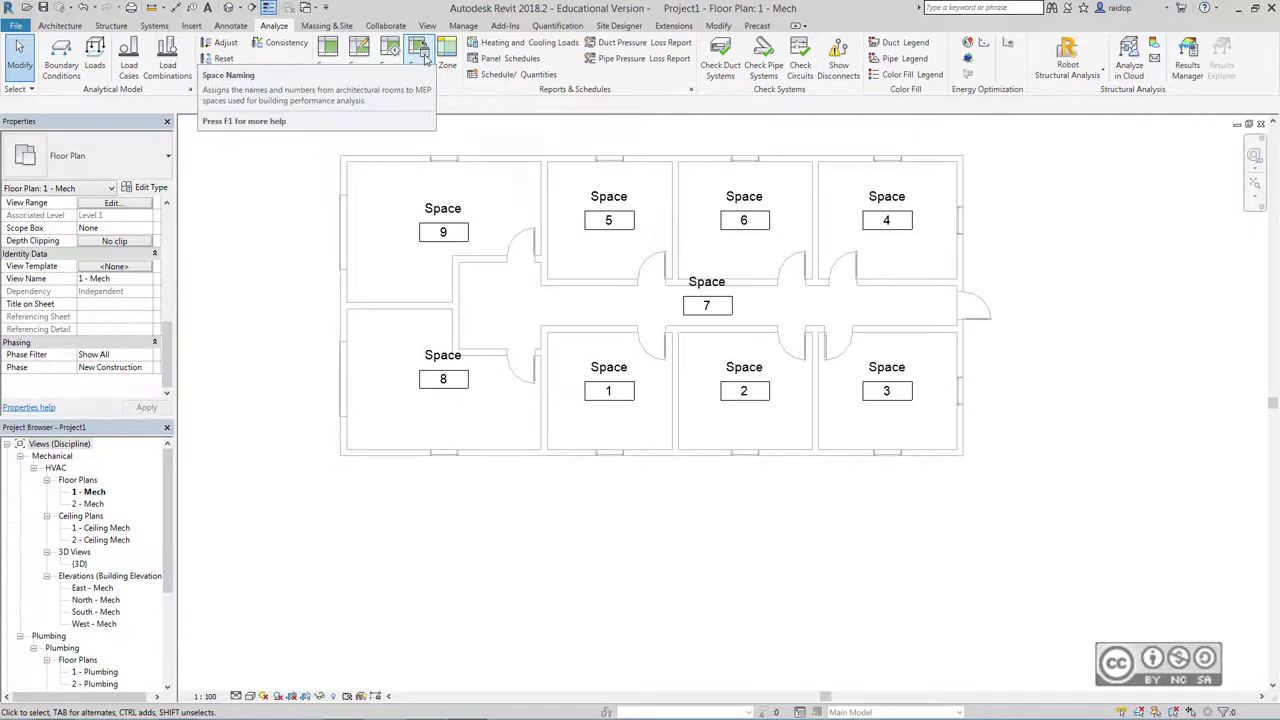
# - Use Space Naming on Level 1 to copy room names and numbers onto the spaces
pyautogui.click(420, 55)
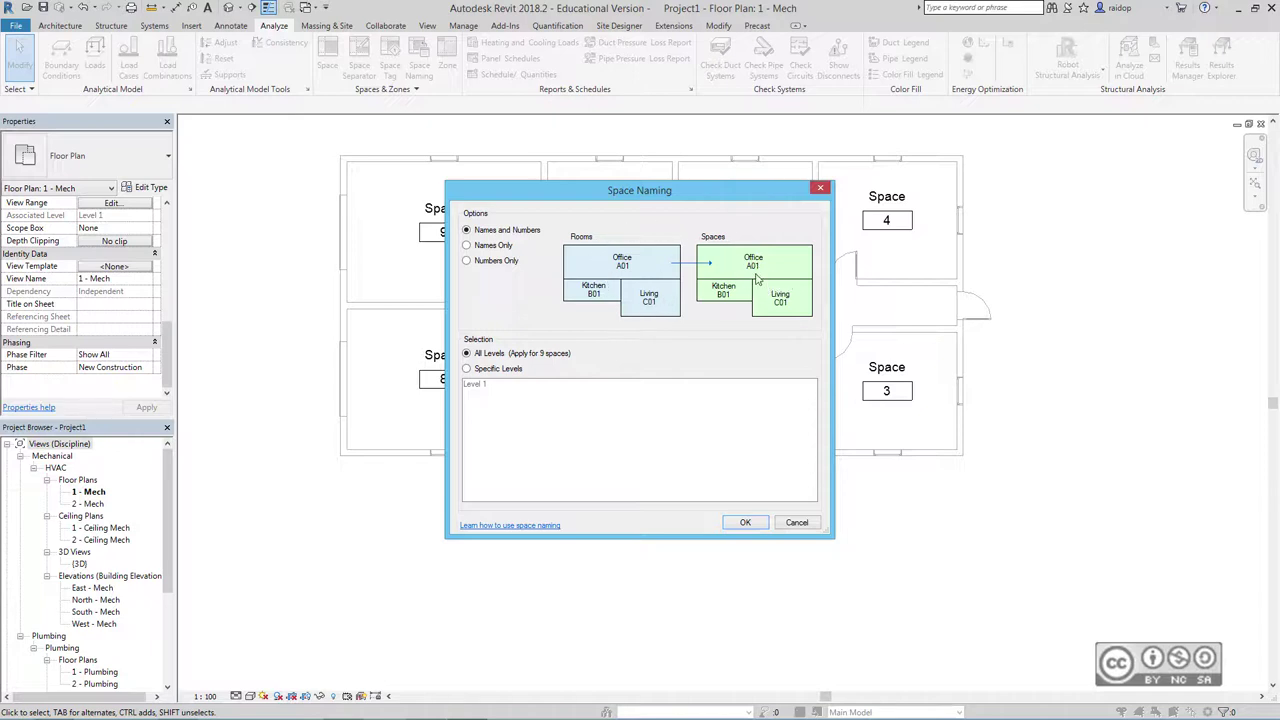
pyautogui.click(467, 369)
pyautogui.click(467, 388)
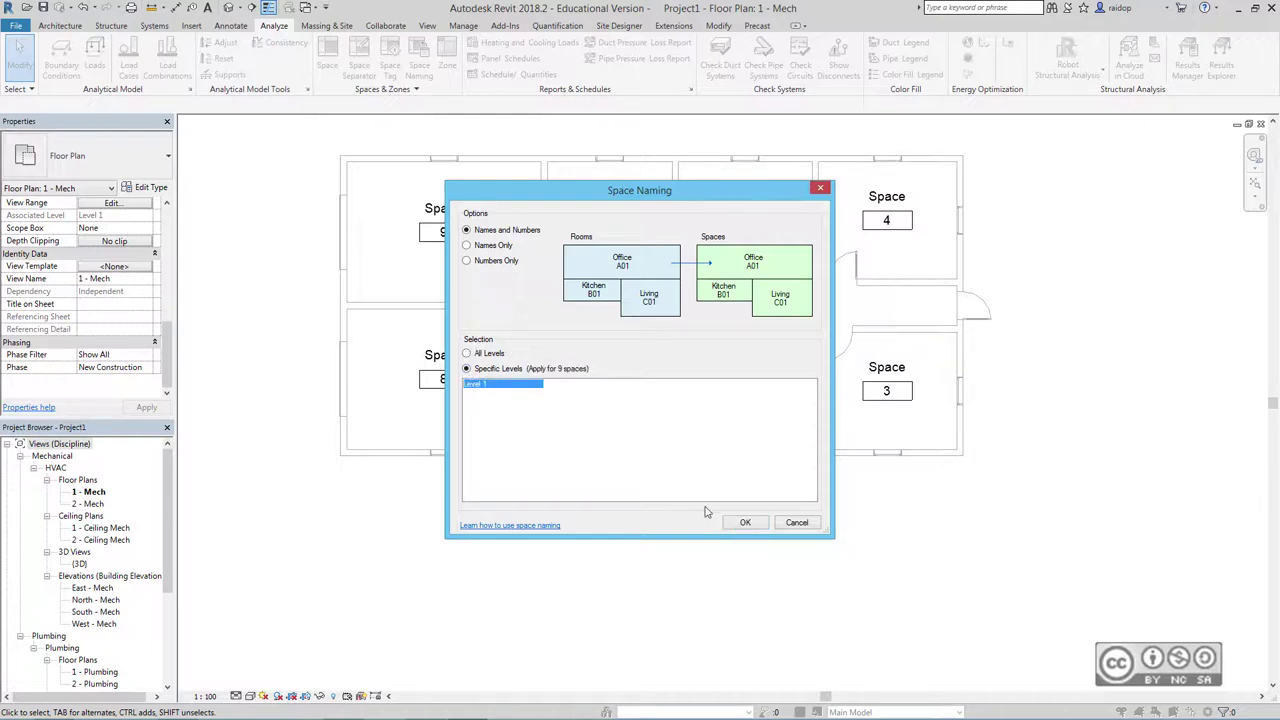
pyautogui.click(745, 522)
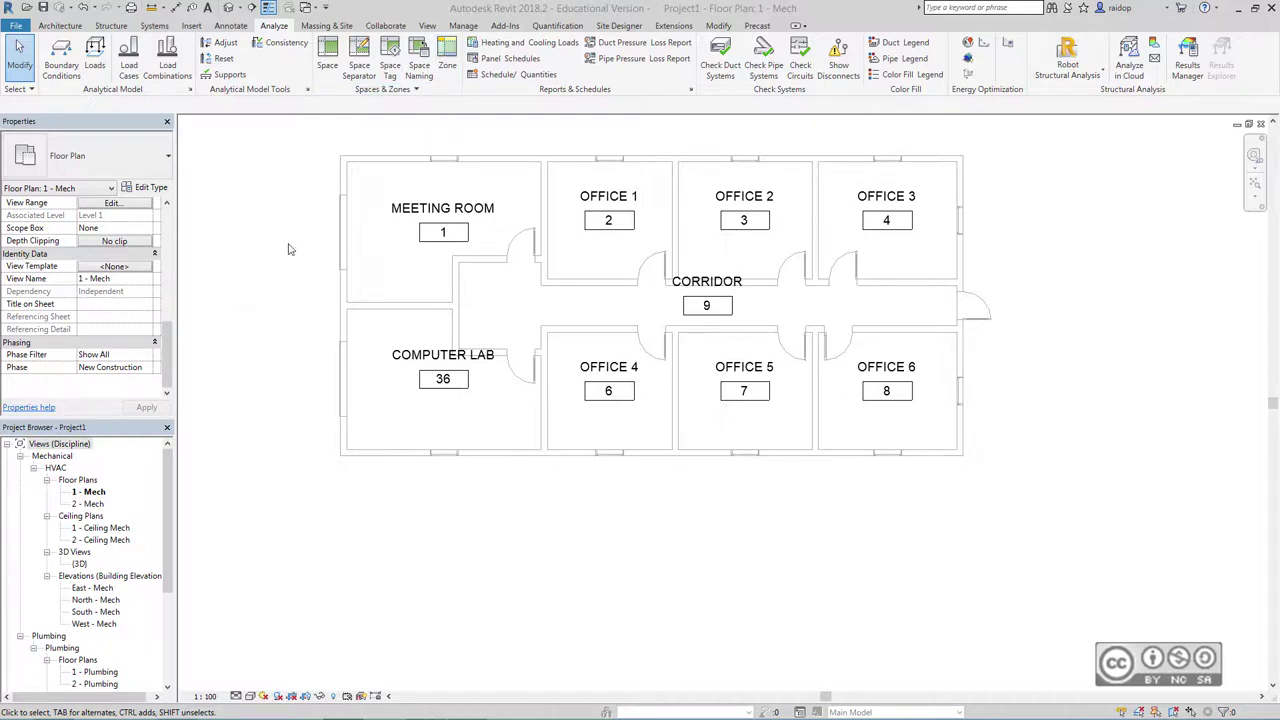
# - Create a zone from OFFICE 1 and add OFFICE 2 and OFFICE 3 to it
pyautogui.click(655, 188)
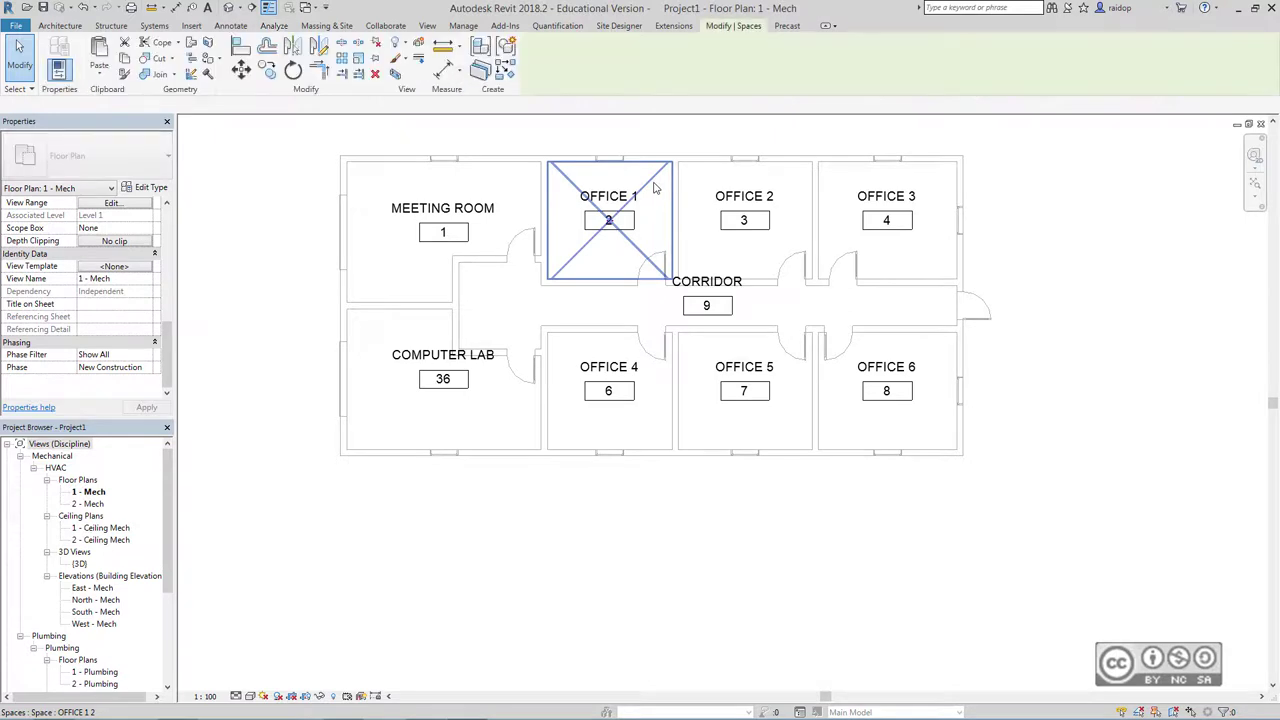
pyautogui.click(267, 27)
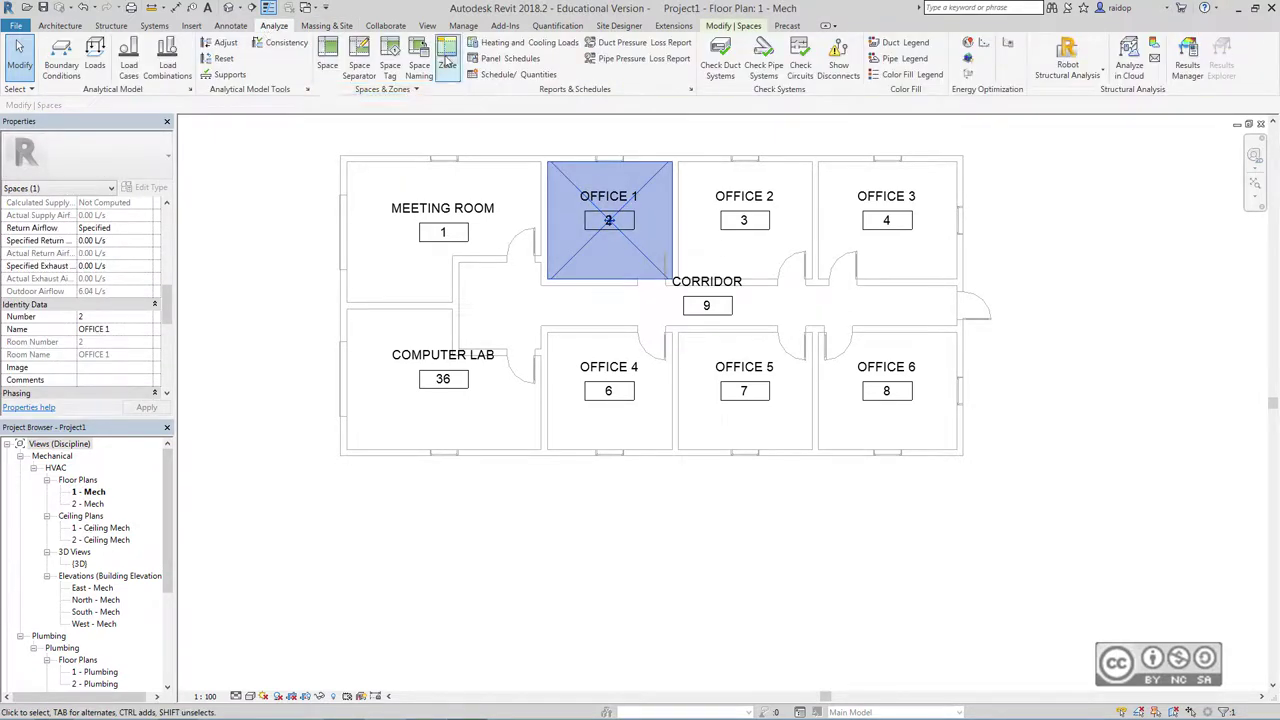
pyautogui.click(447, 62)
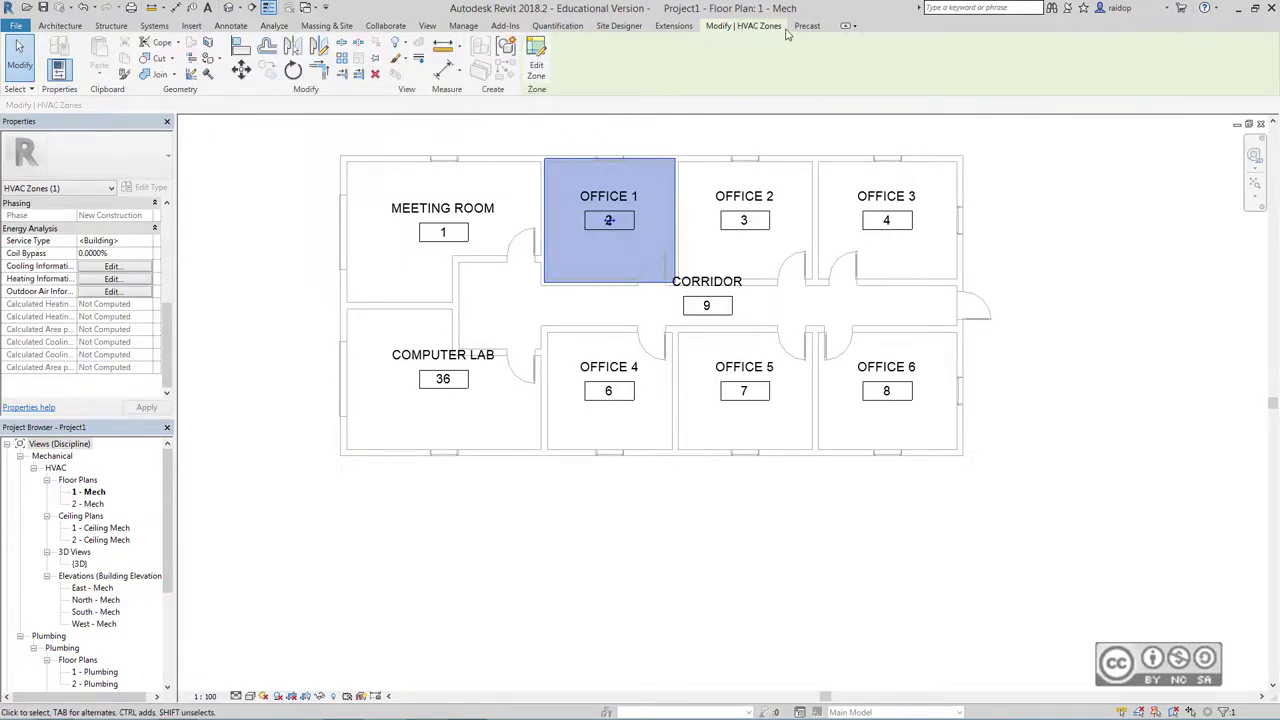
pyautogui.click(553, 63)
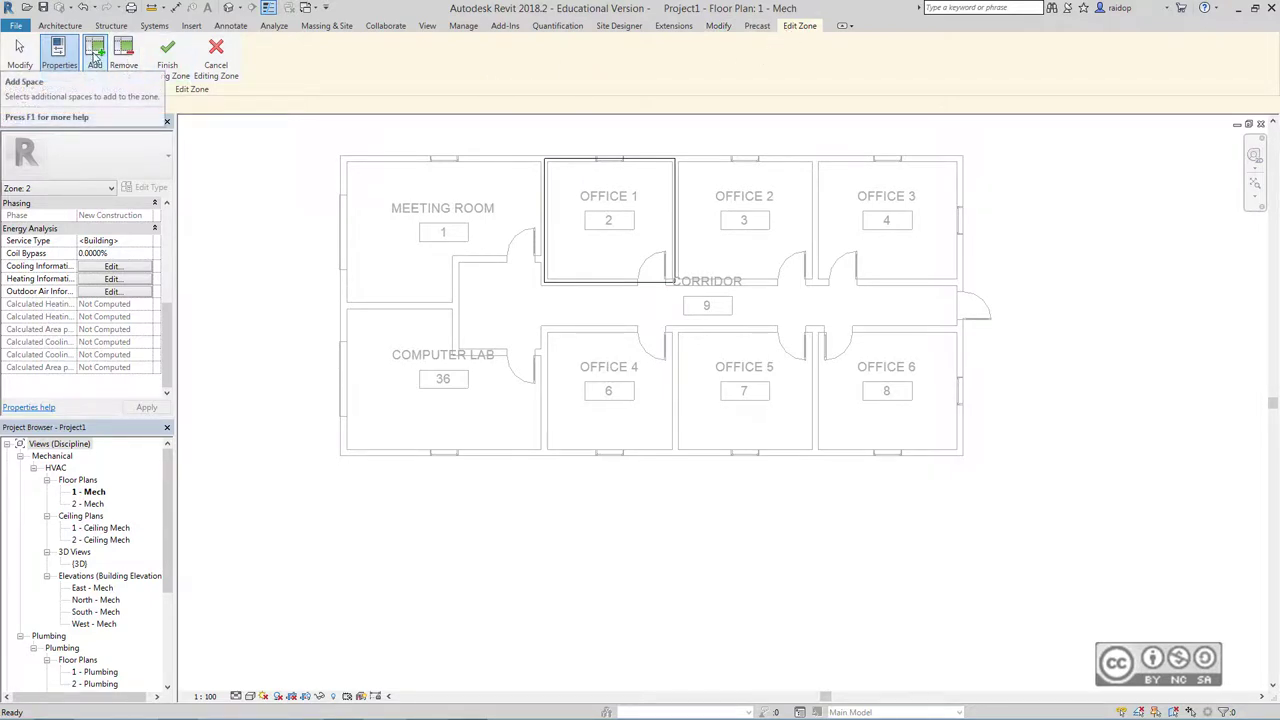
pyautogui.click(95, 57)
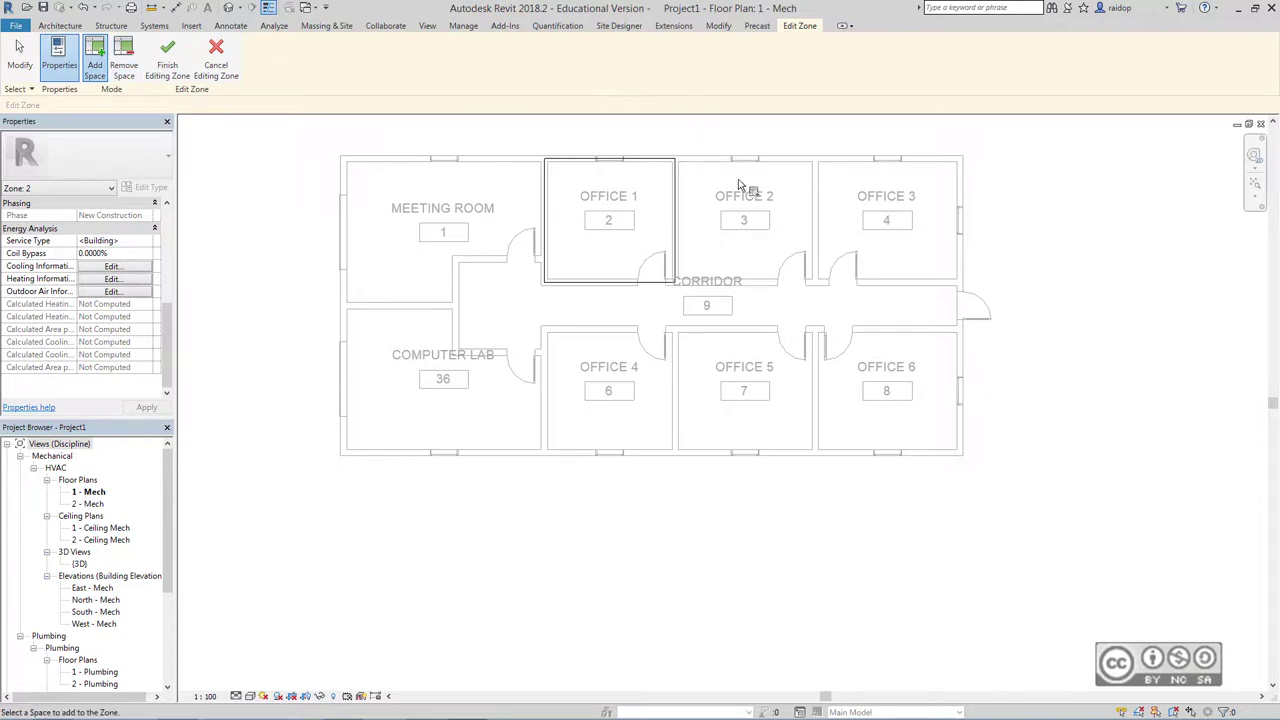
pyautogui.click(778, 198)
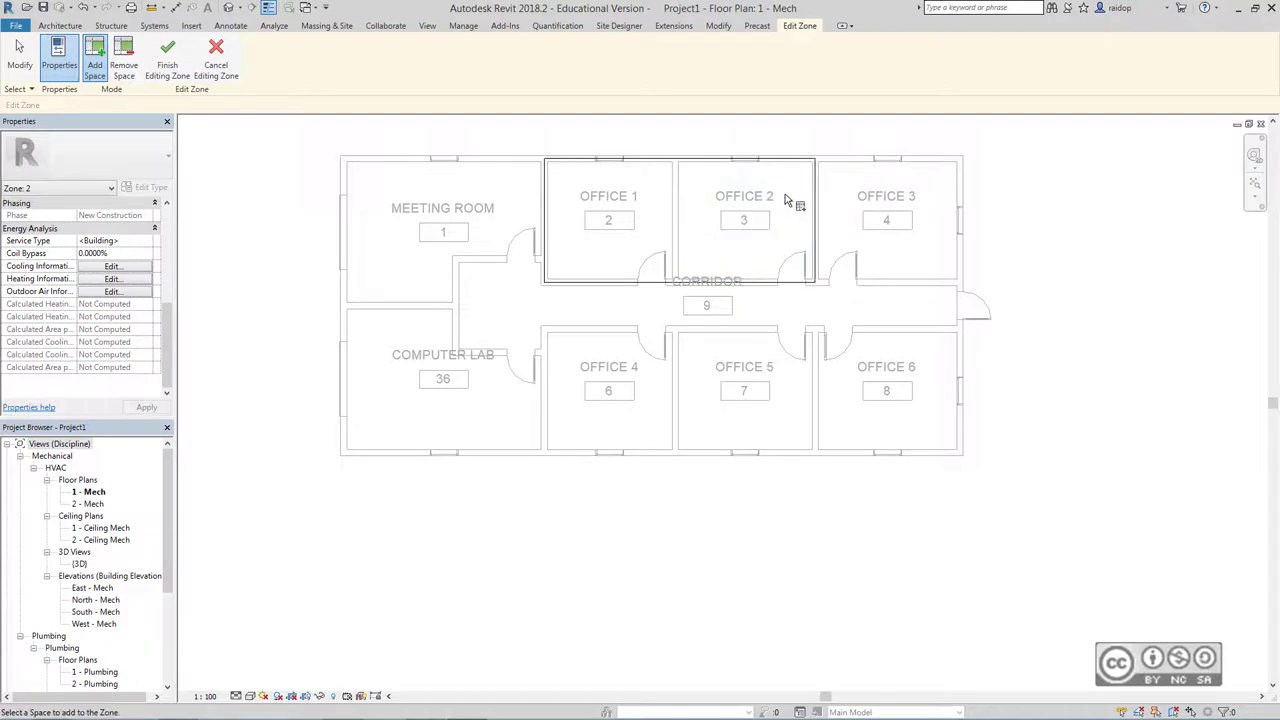
pyautogui.click(921, 187)
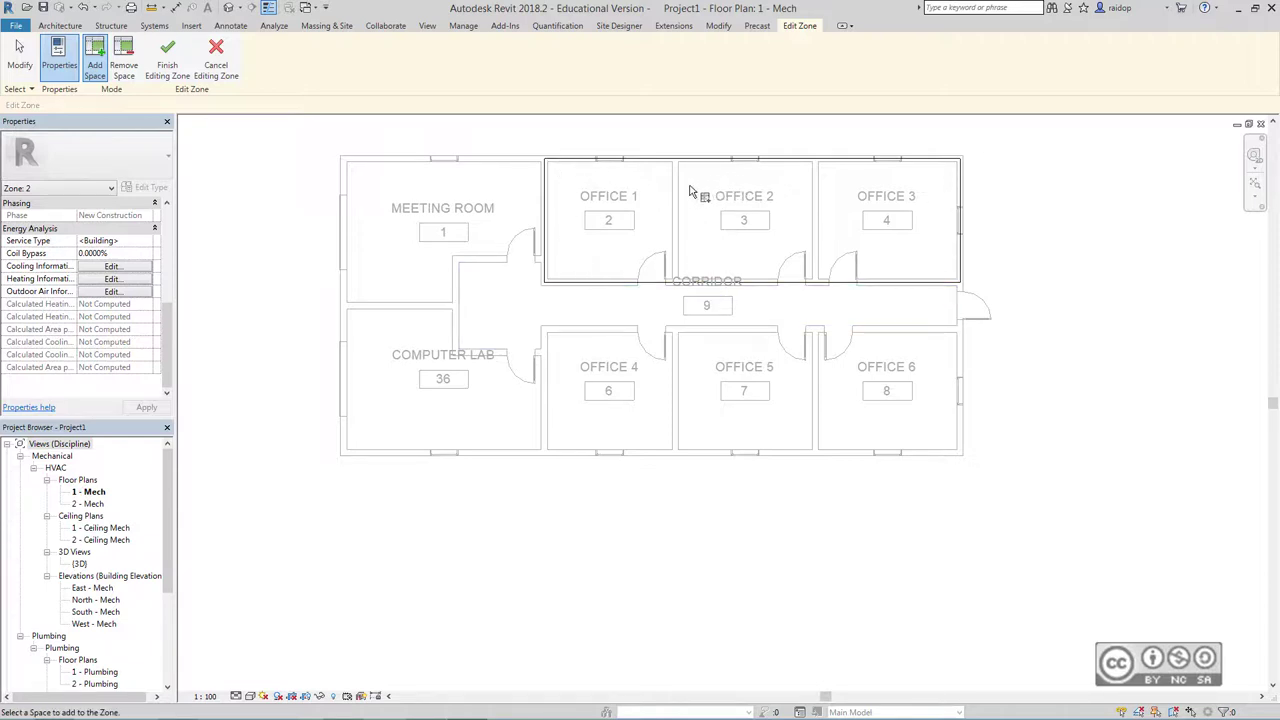
pyautogui.click(167, 60)
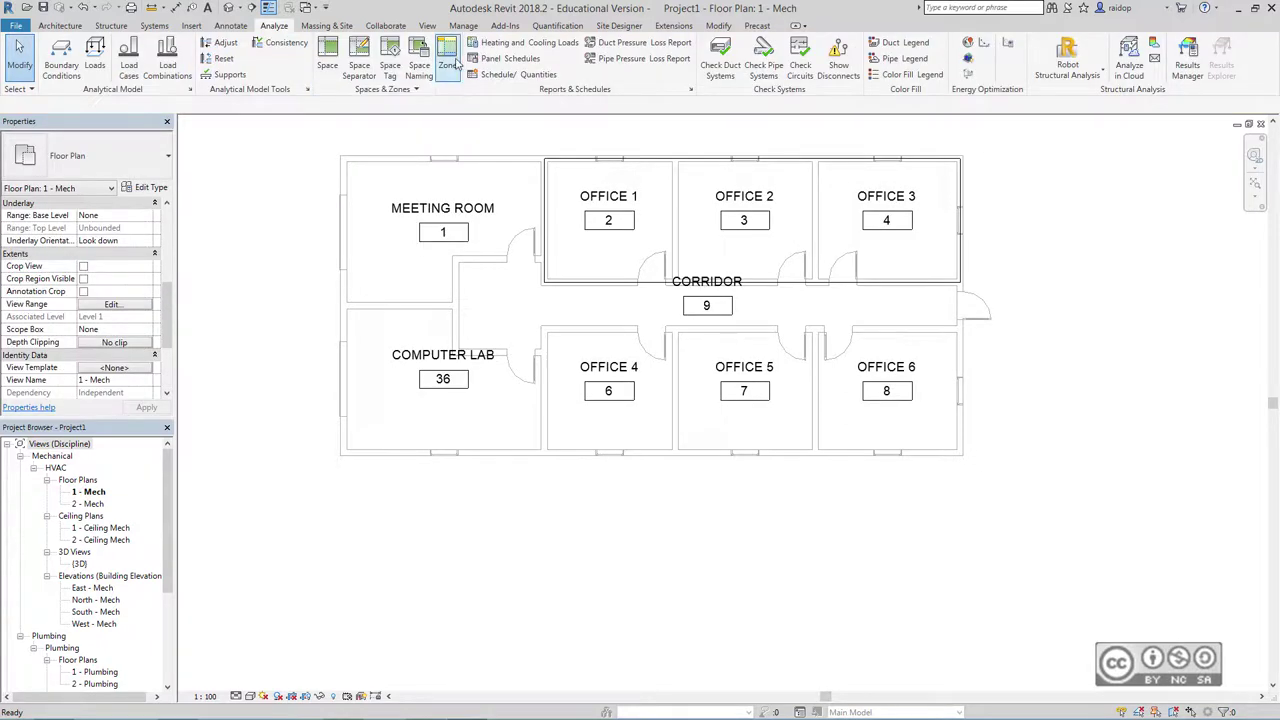
# - Create an HVAC zone containing OFFICE 4, OFFICE 5 and OFFICE 6
pyautogui.click(449, 62)
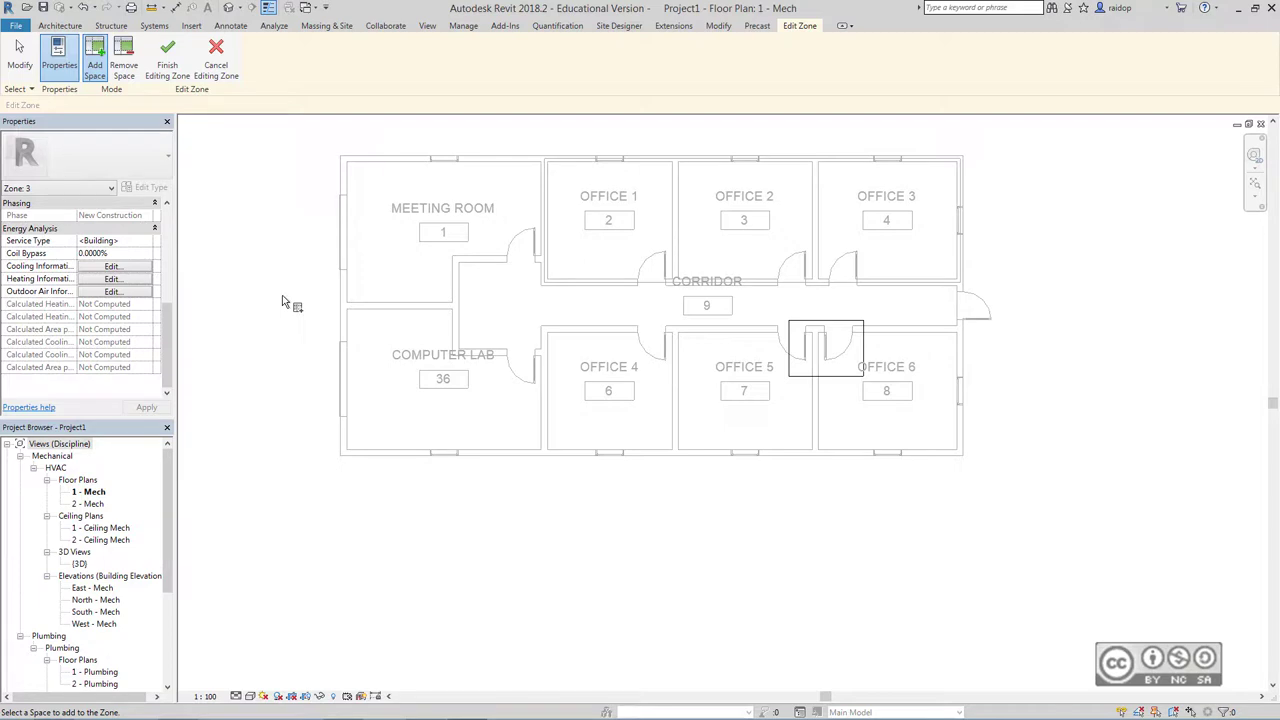
pyautogui.click(646, 365)
pyautogui.click(745, 362)
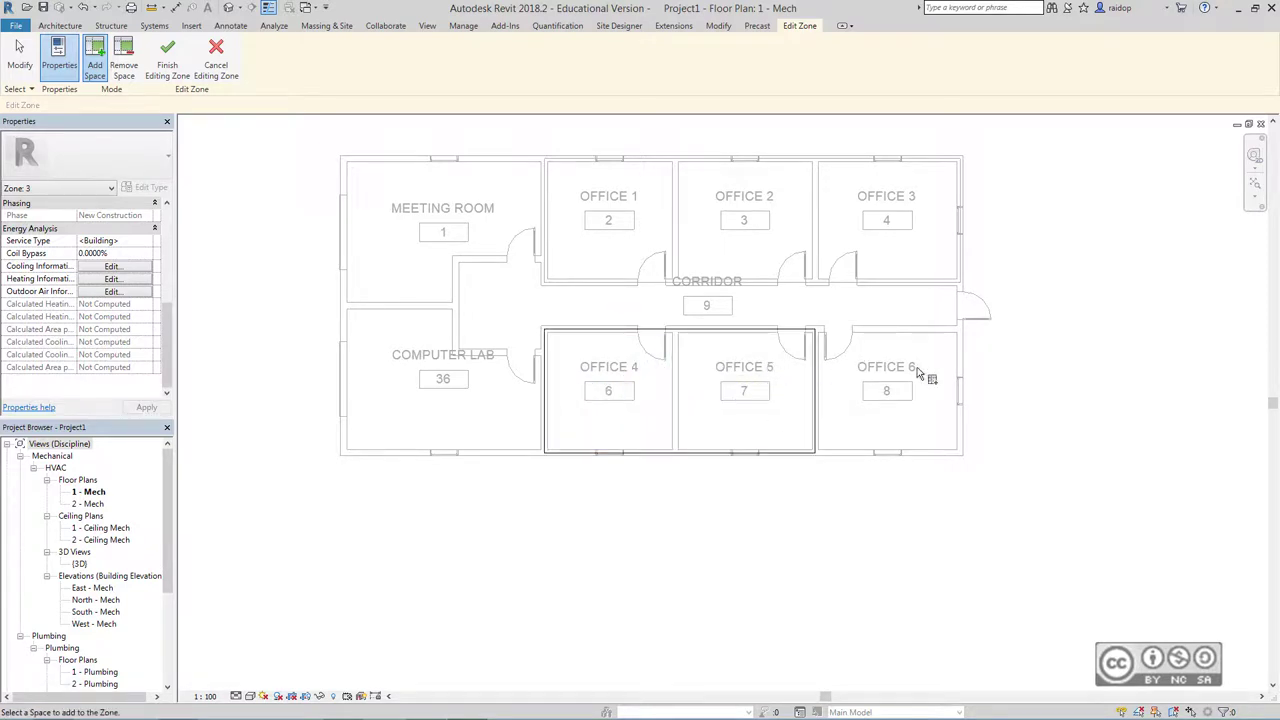
pyautogui.click(930, 359)
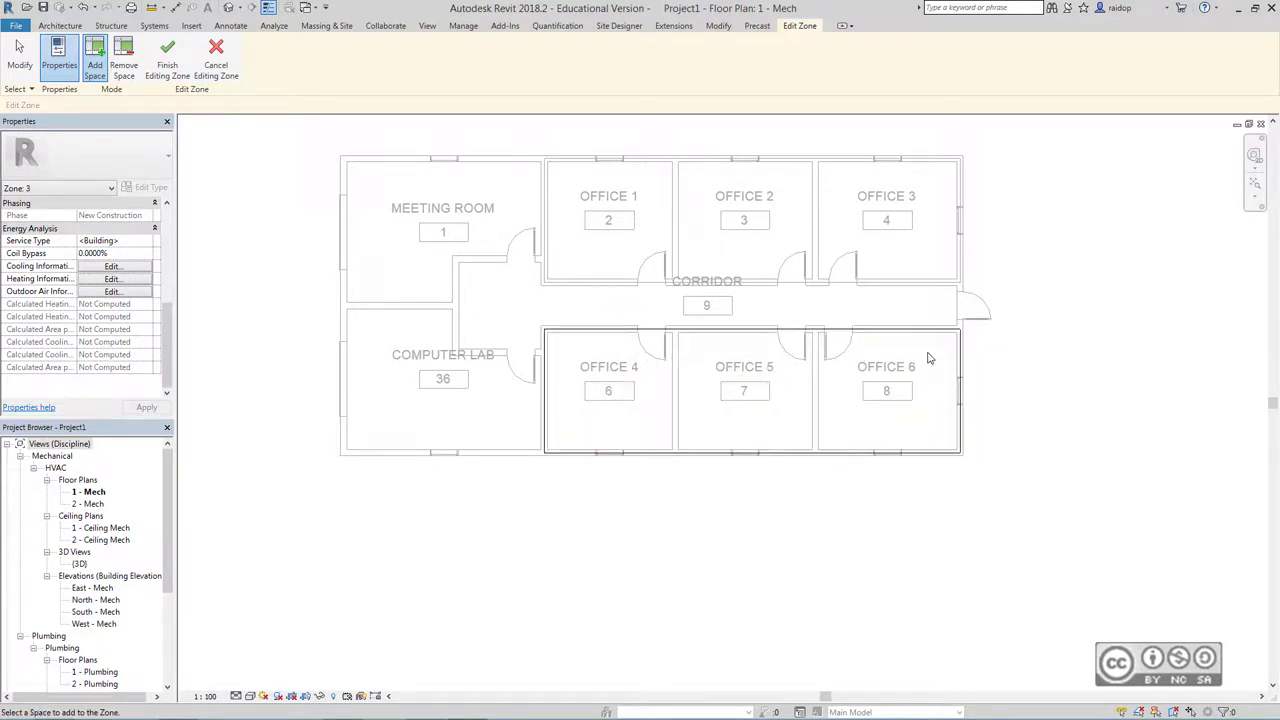
pyautogui.click(167, 60)
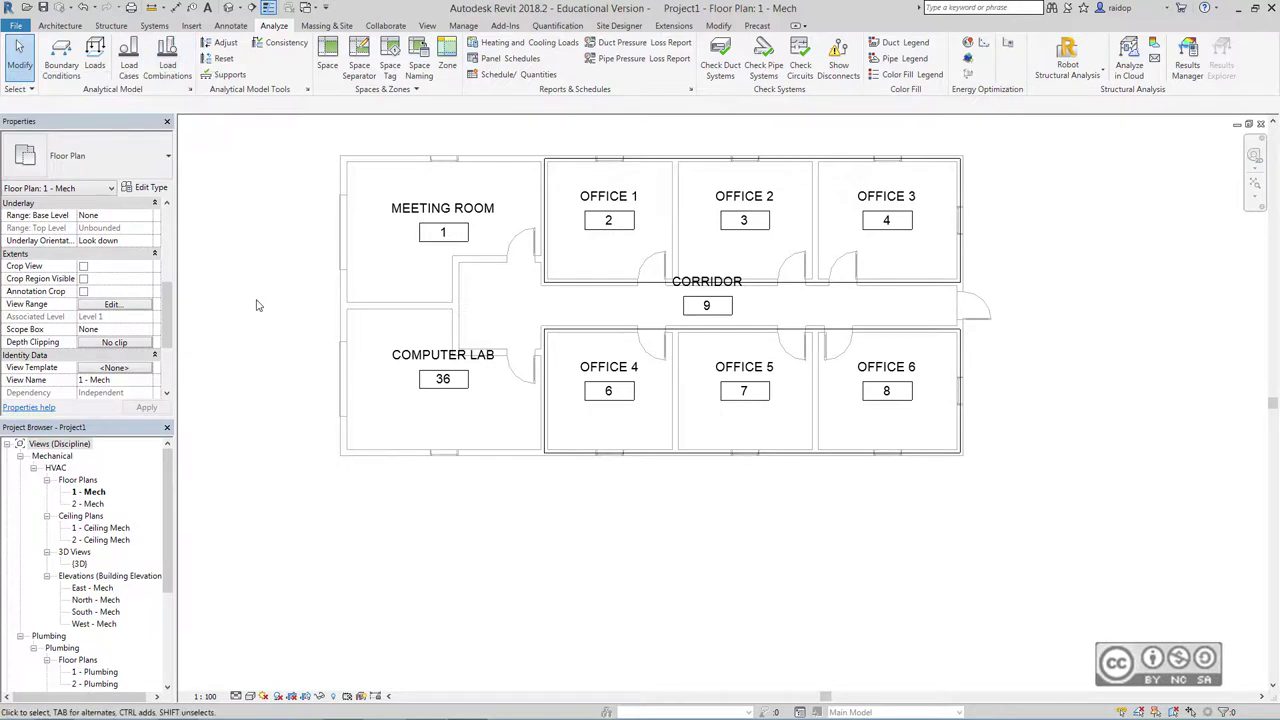
# - Create another HVAC zone containing the MEETING ROOM and COMPUTER LAB
pyautogui.click(447, 55)
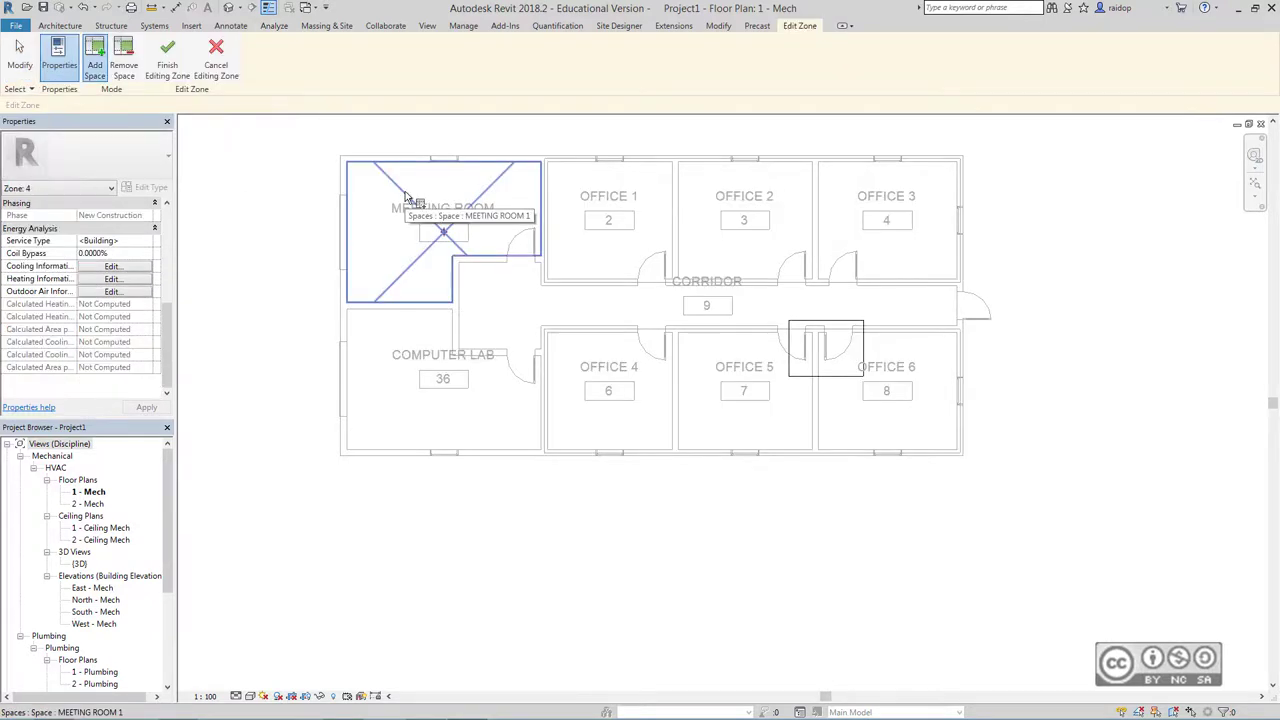
pyautogui.click(405, 252)
pyautogui.click(410, 355)
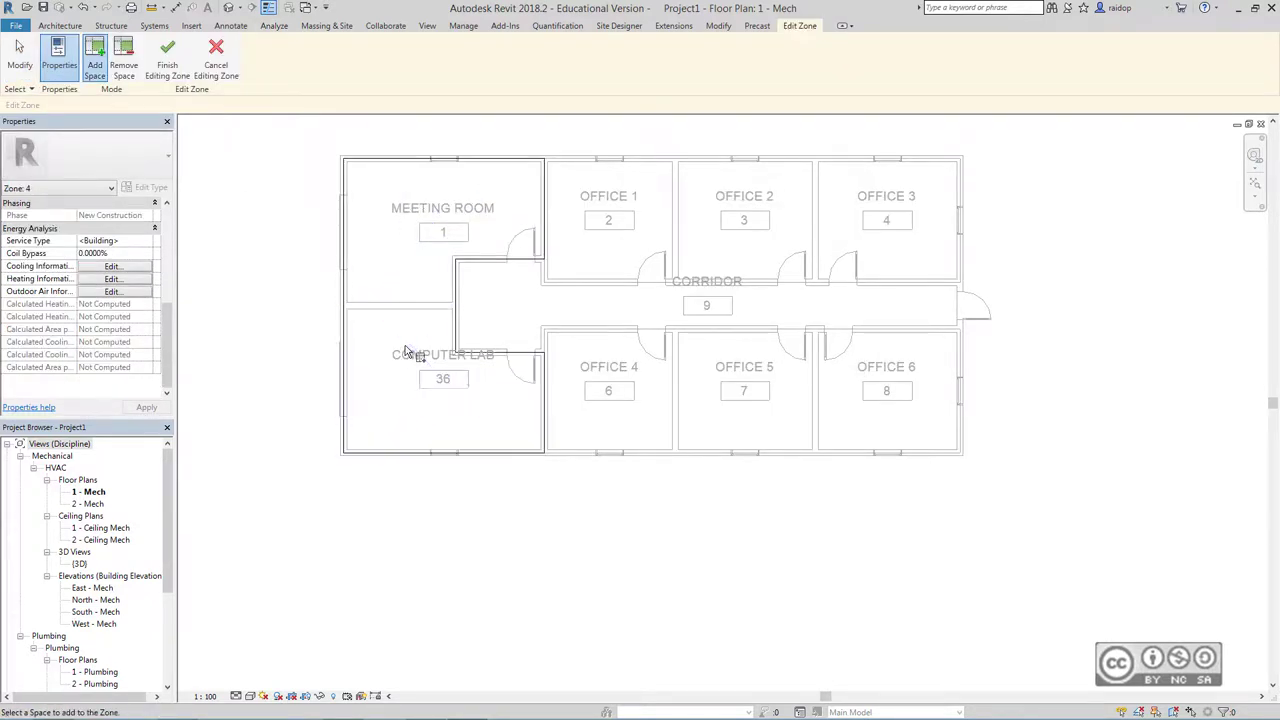
pyautogui.click(168, 58)
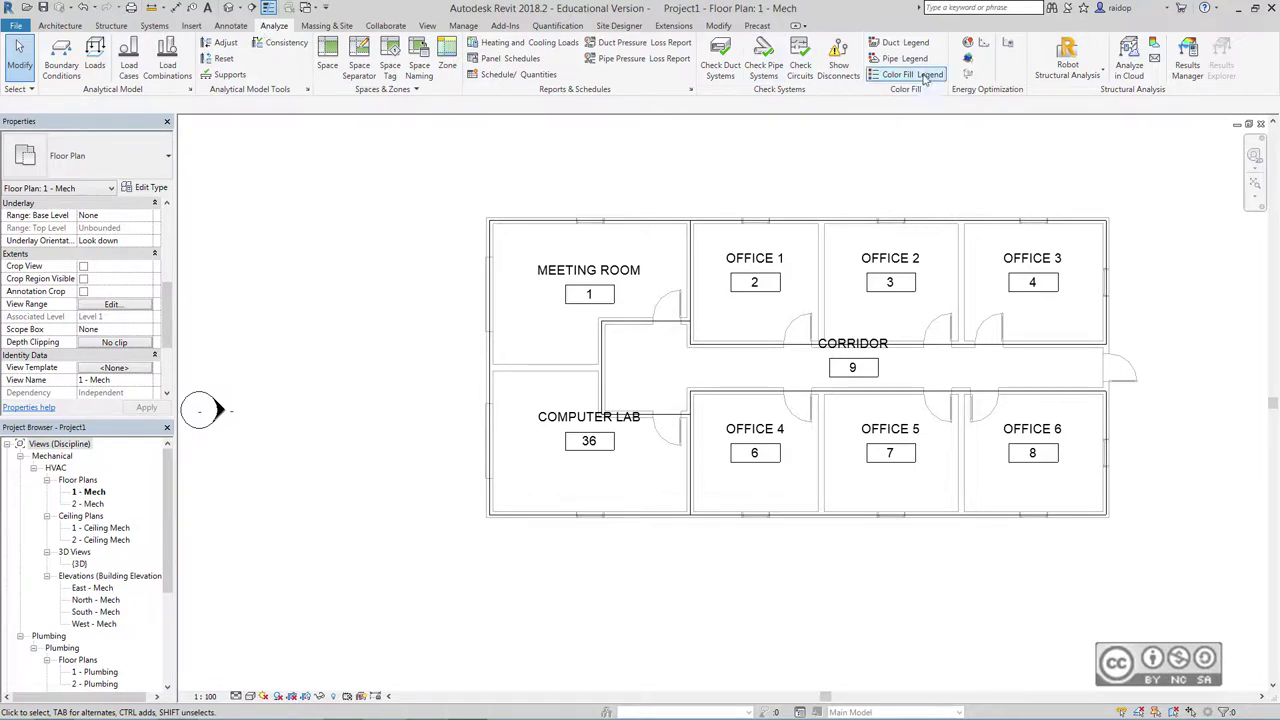
# - Place a colour fill legend left of the plan, colouring by HVAC Zones with Schema 1
pyautogui.click(912, 75)
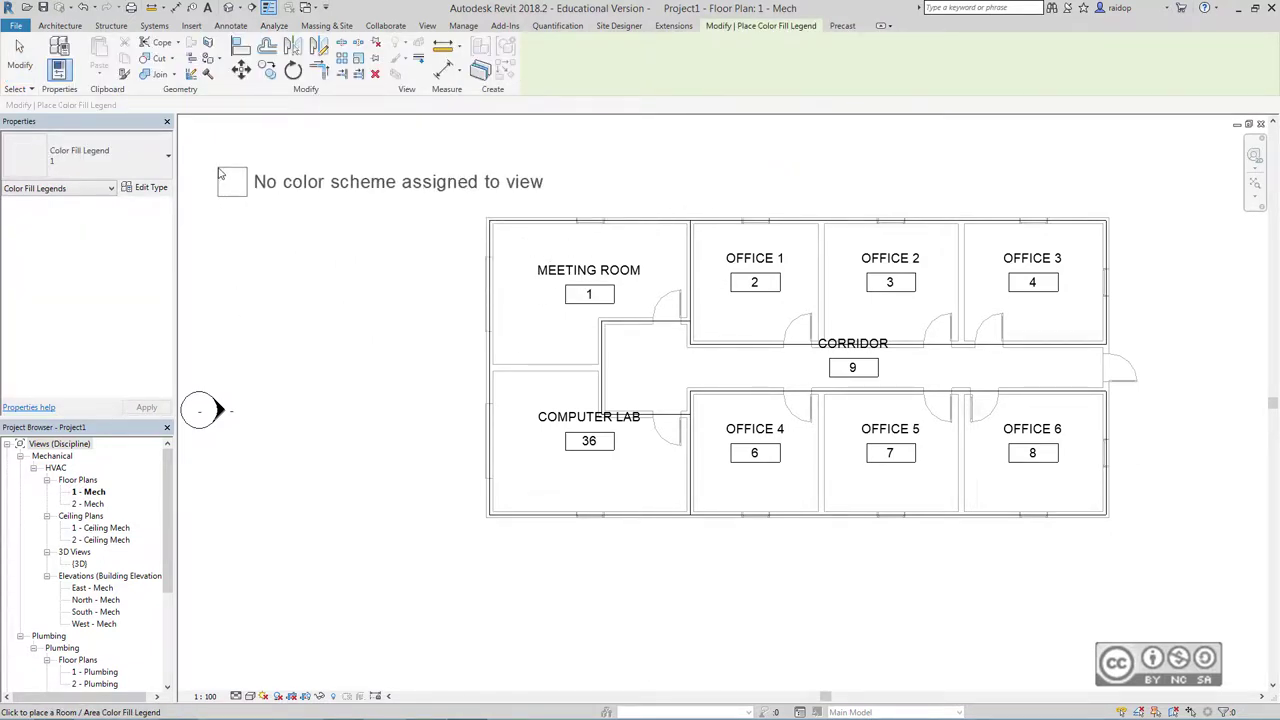
pyautogui.click(221, 174)
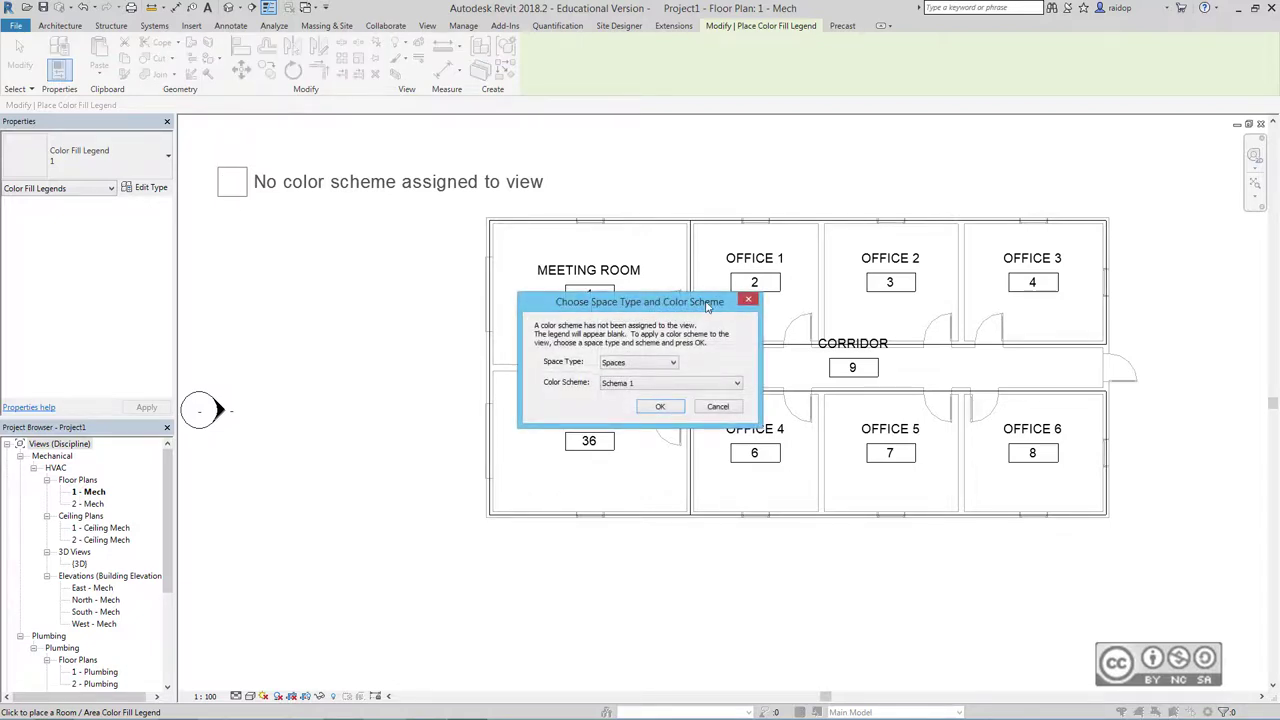
pyautogui.click(623, 364)
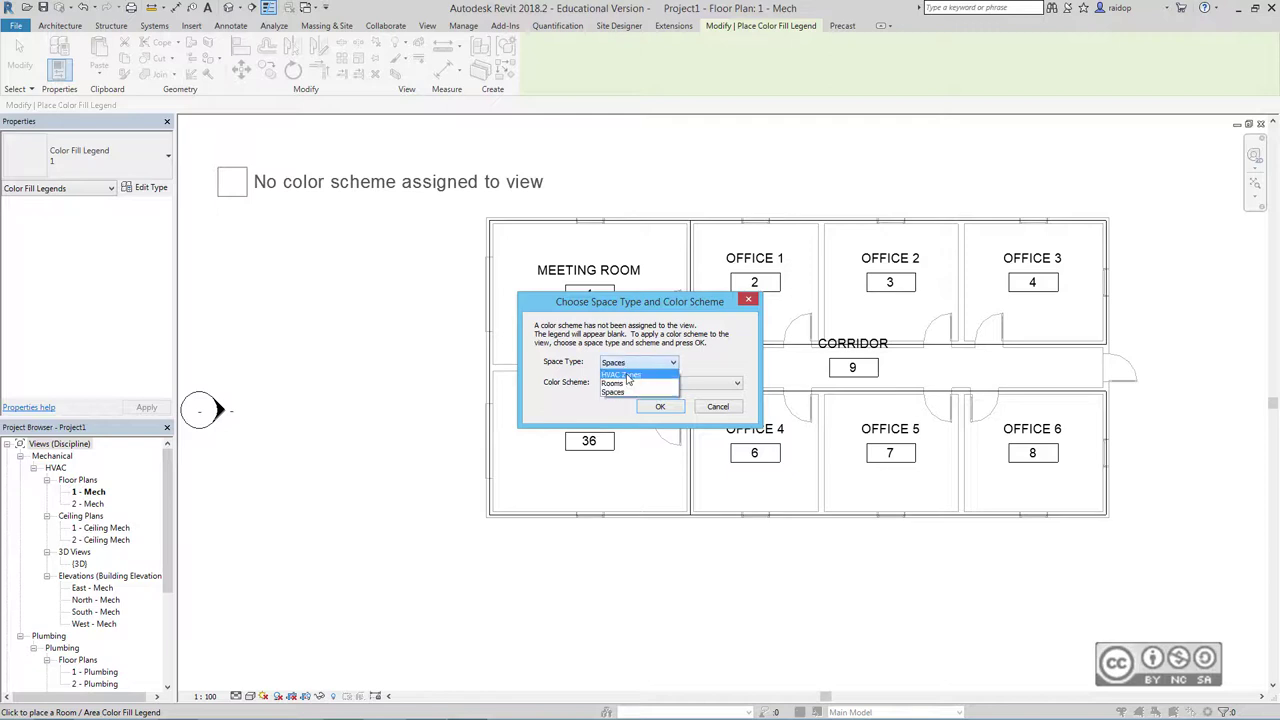
pyautogui.click(623, 375)
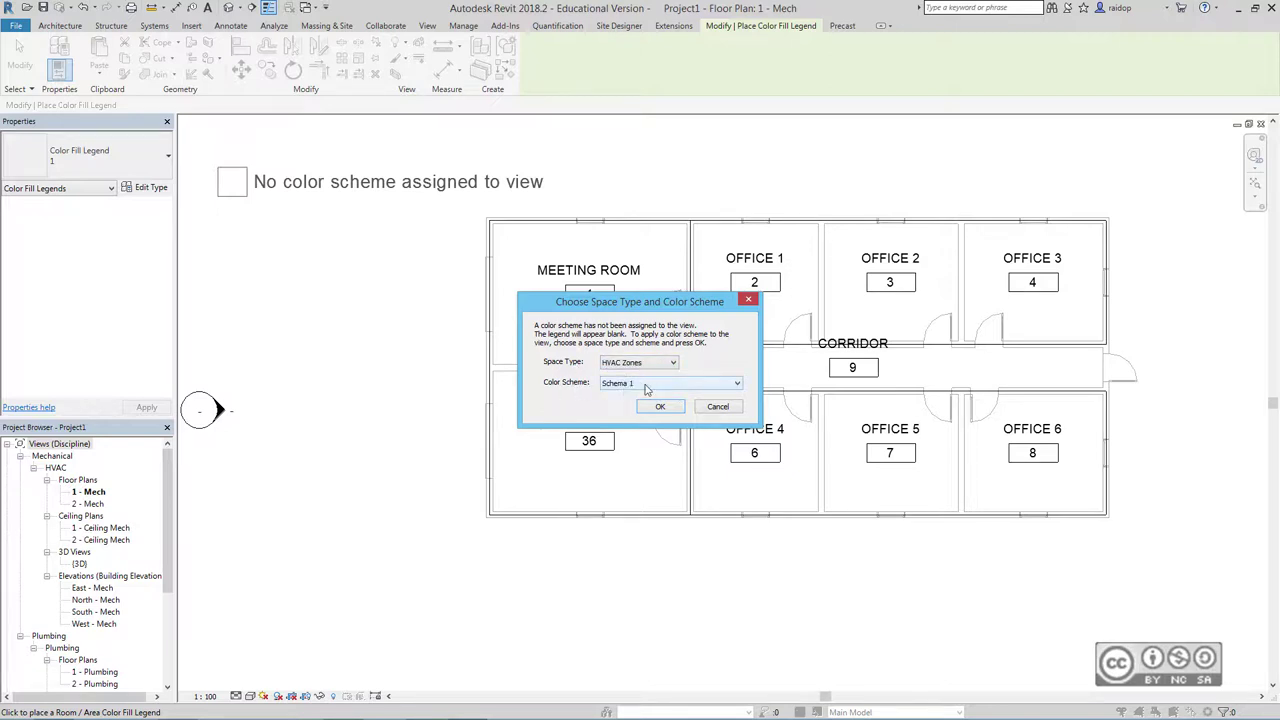
pyautogui.click(668, 408)
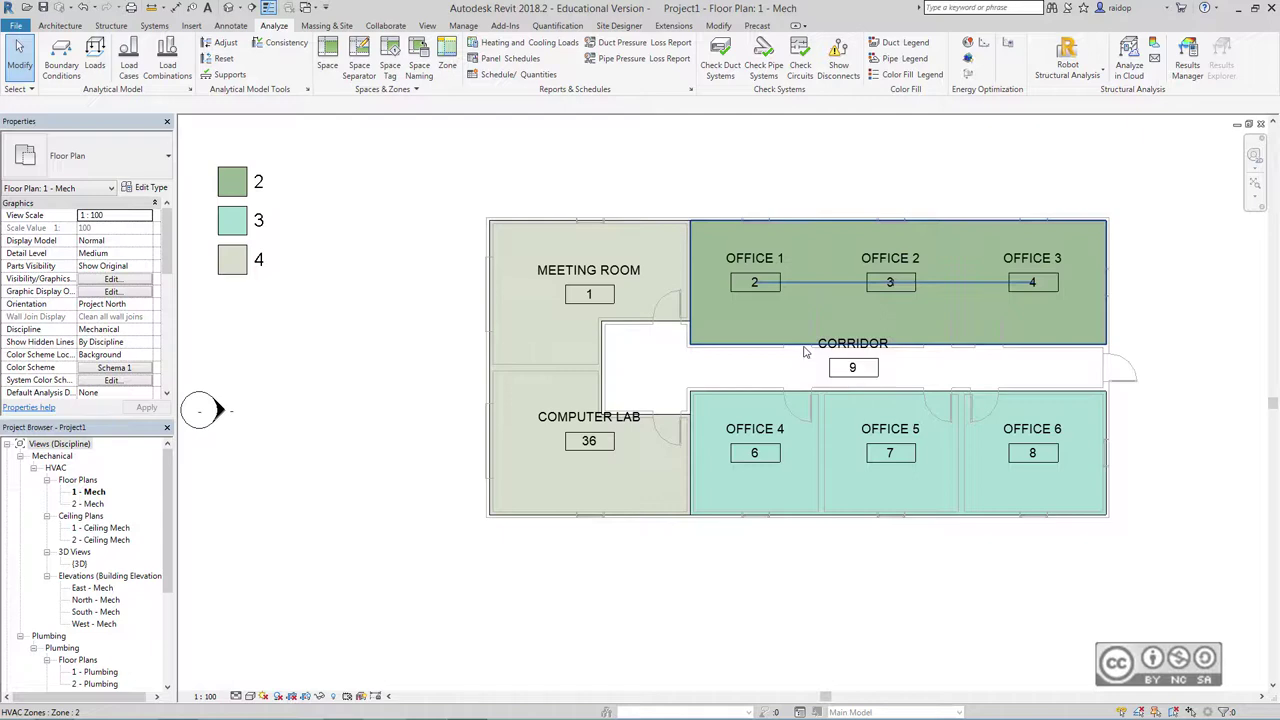
# - Add the CORRIDOR space to zone 2, the Offices 1–3 zone
pyautogui.click(805, 350)
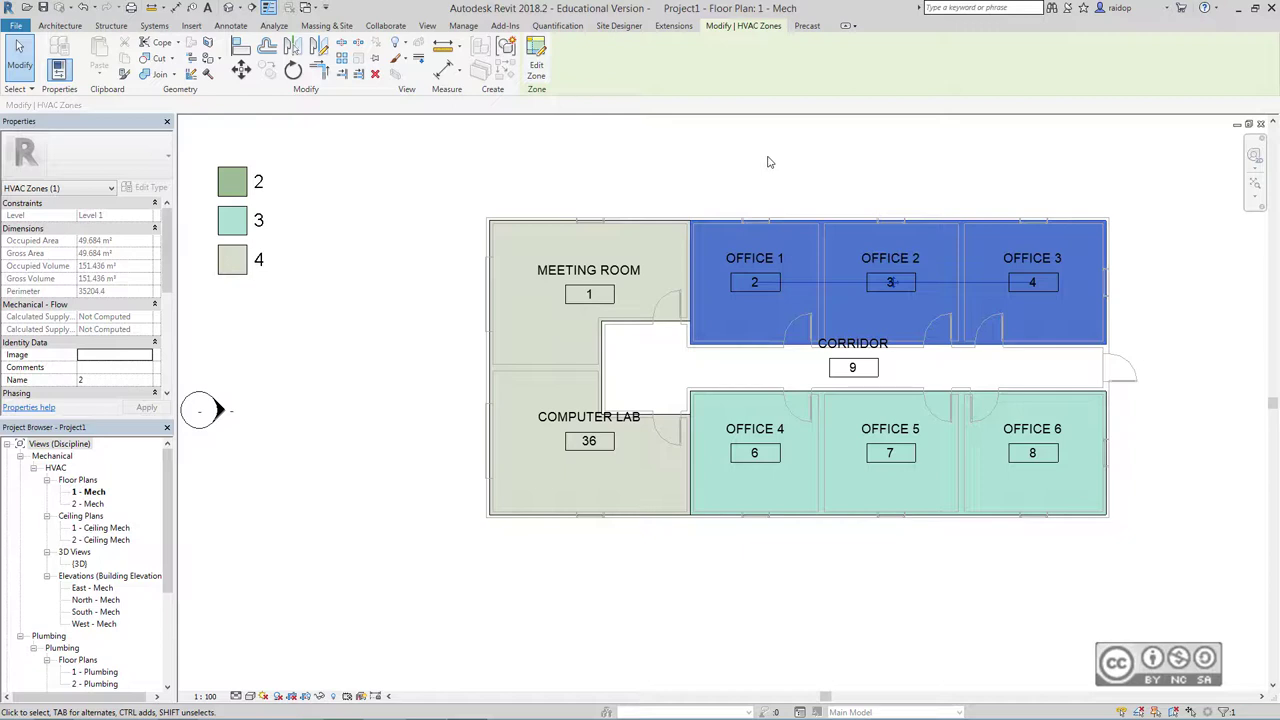
pyautogui.click(536, 66)
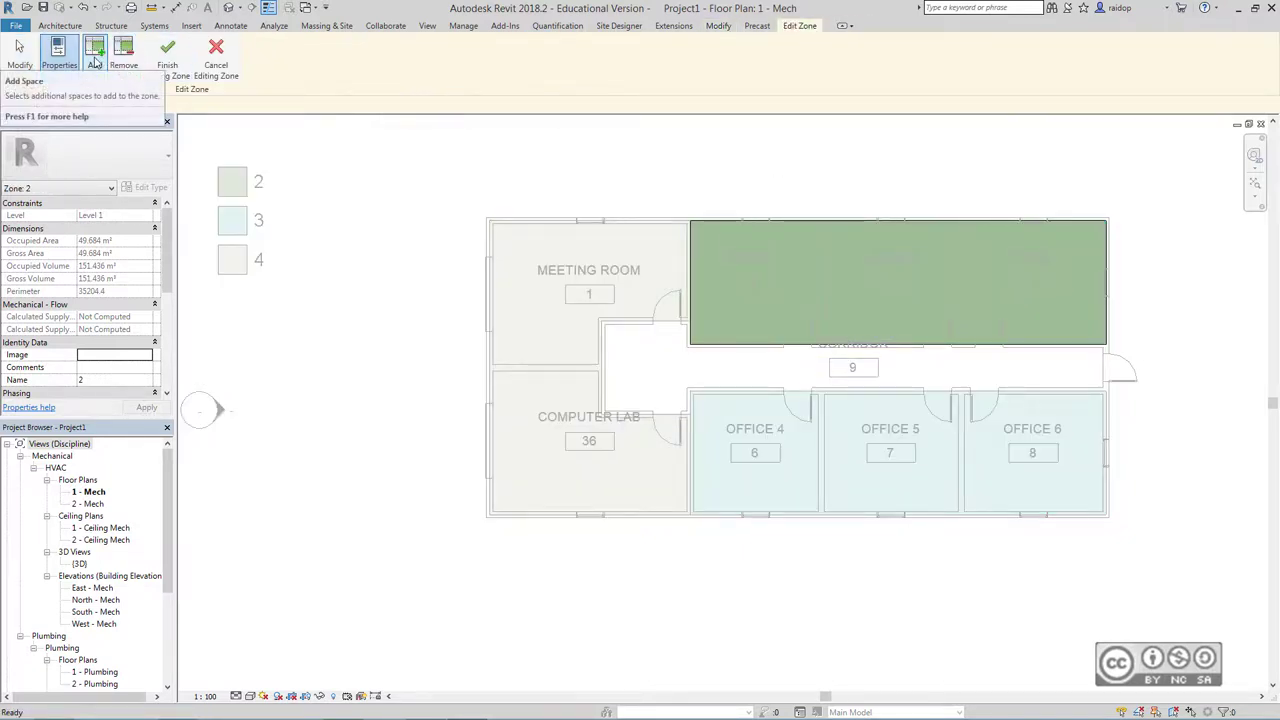
pyautogui.click(845, 380)
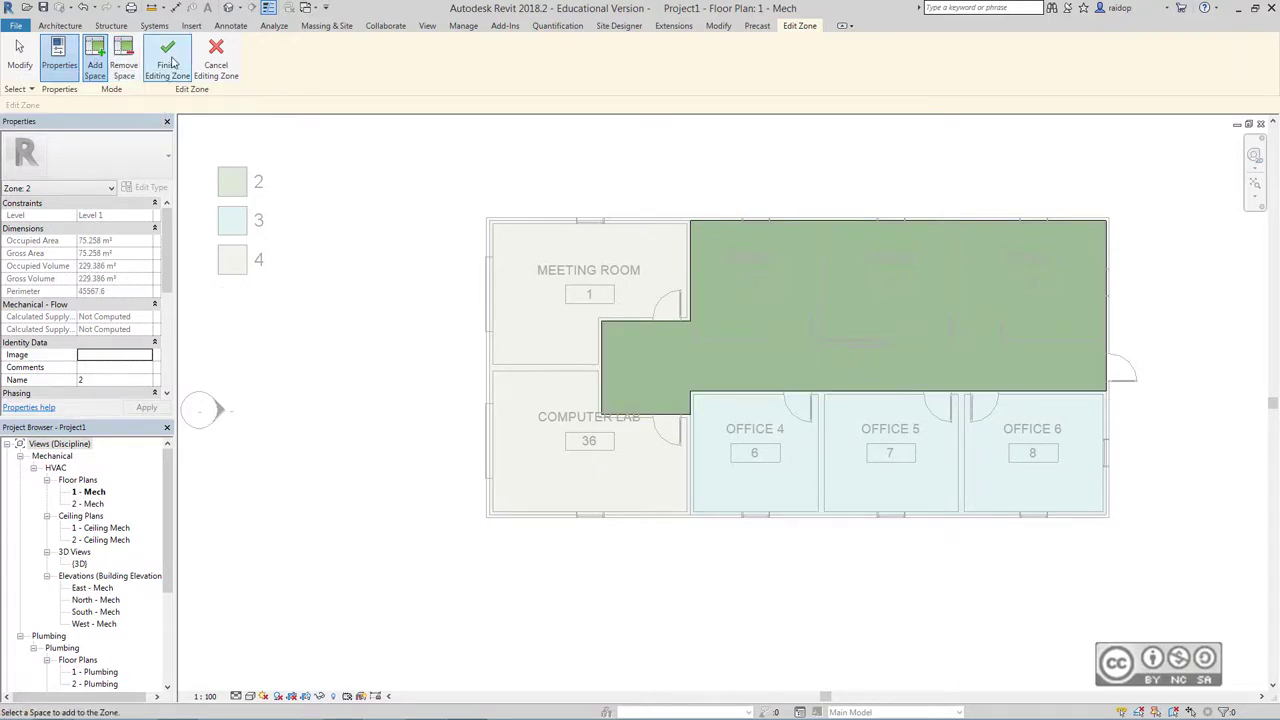
pyautogui.click(167, 55)
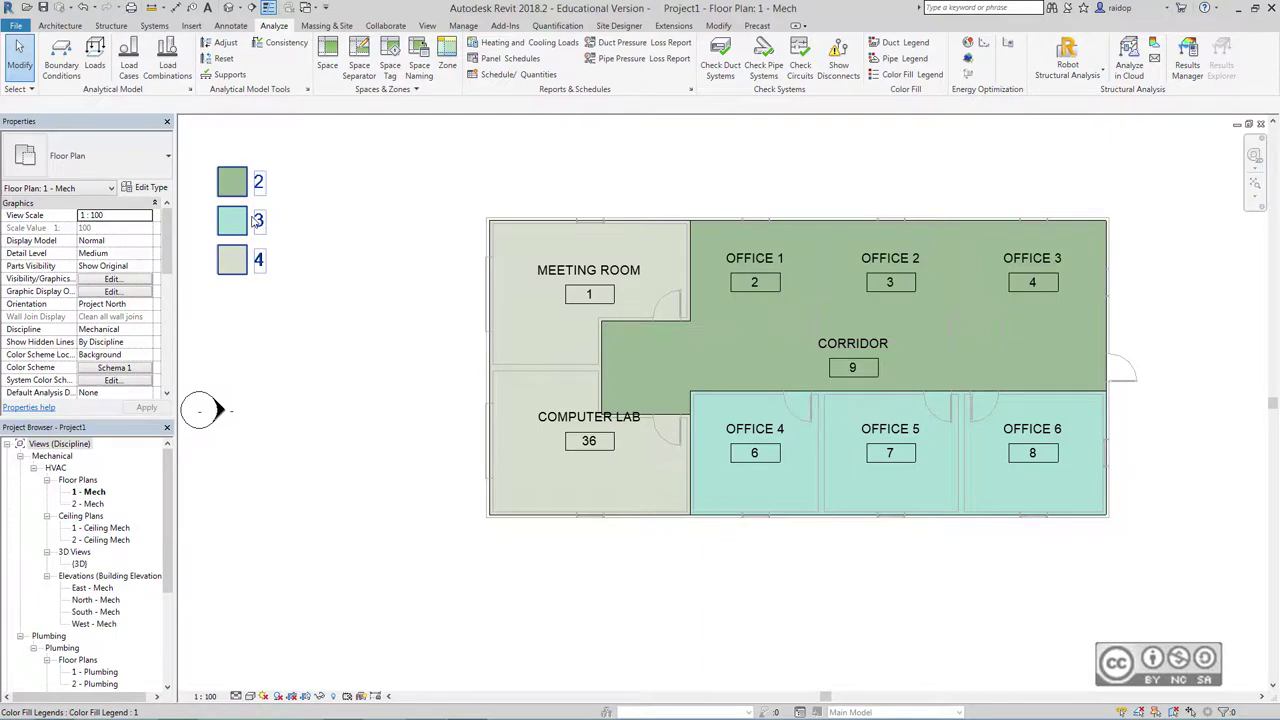
# - Open the zone colour scheme from the legend and make zone 2's fill yellow
pyautogui.click(255, 222)
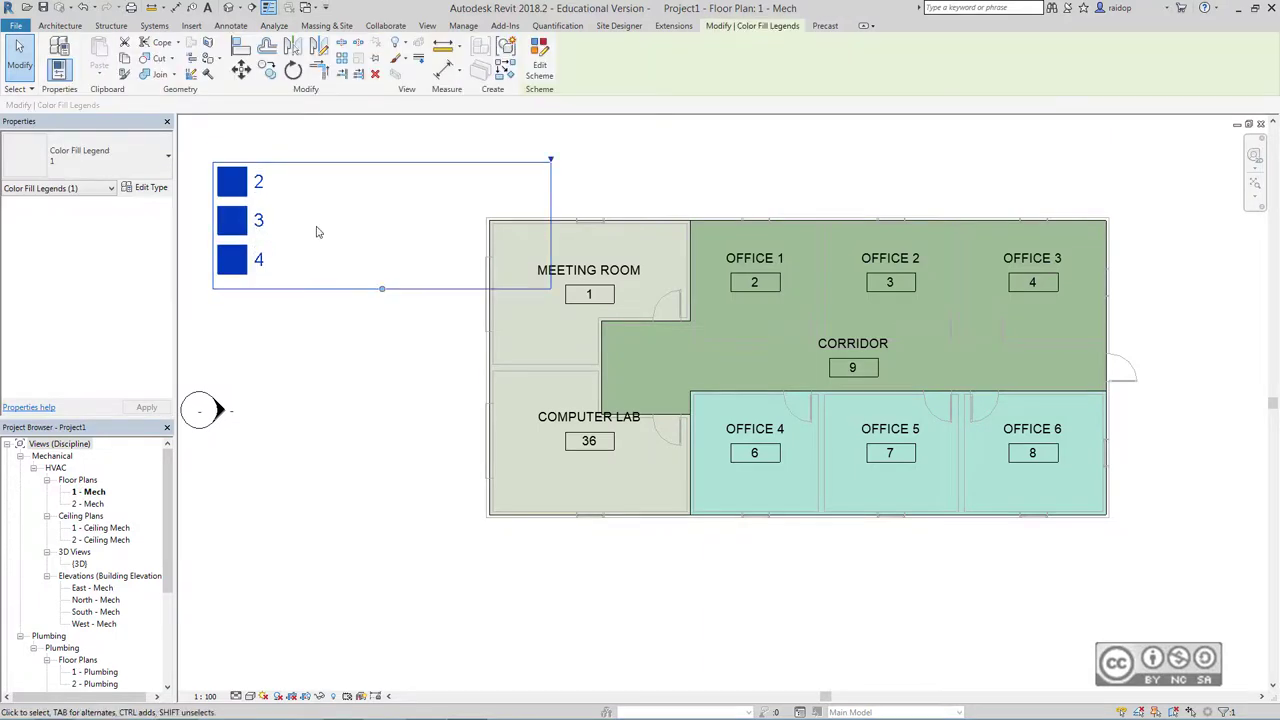
pyautogui.click(539, 62)
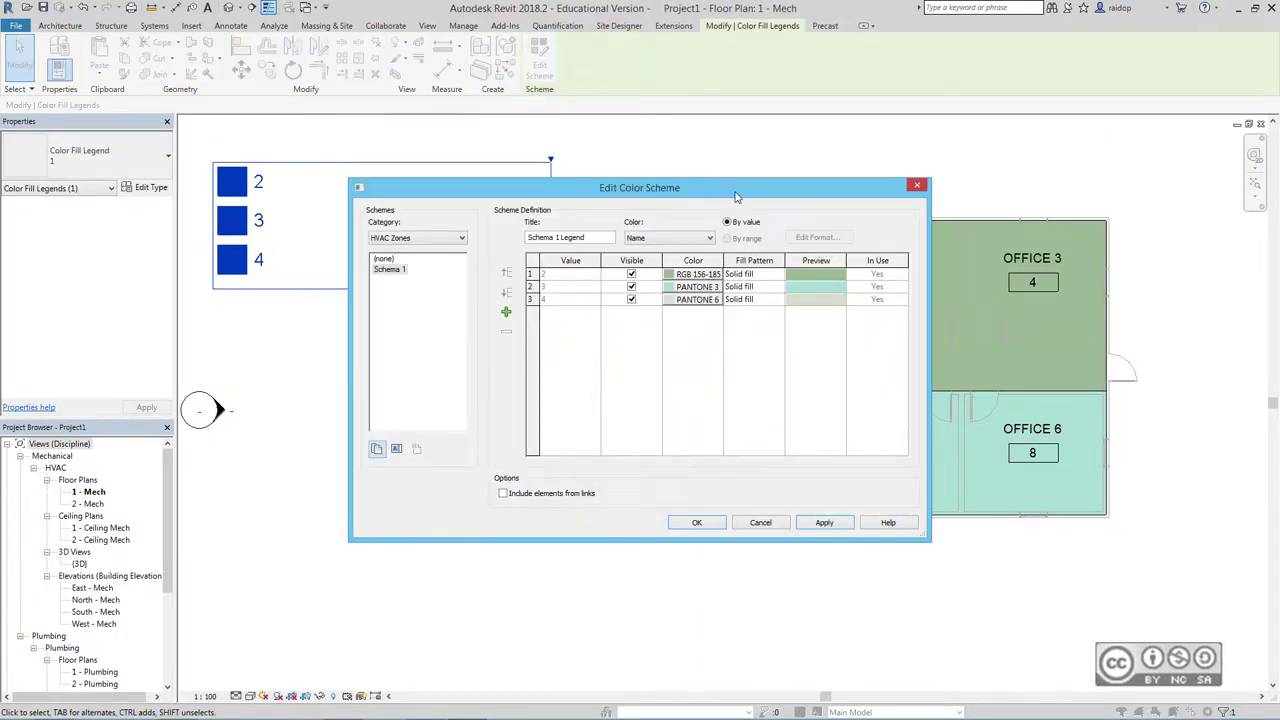
pyautogui.moveTo(735, 197); pyautogui.dragTo(634, 330)
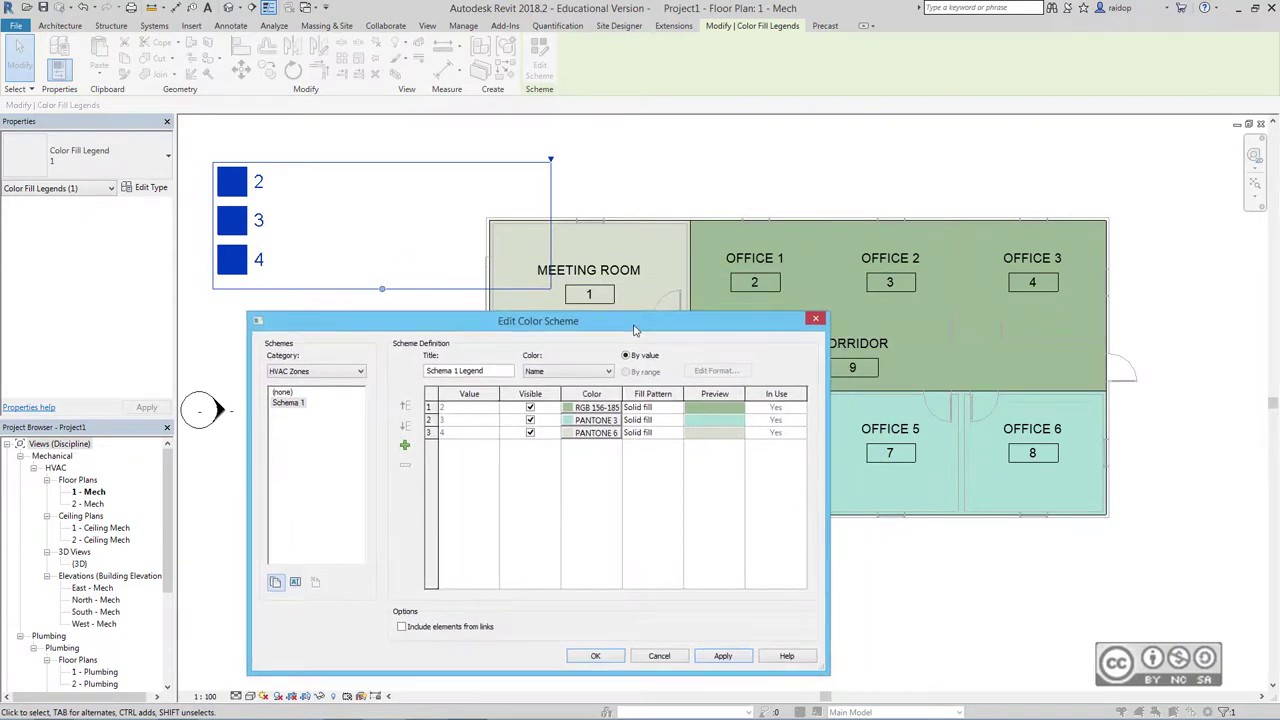
pyautogui.click(596, 407)
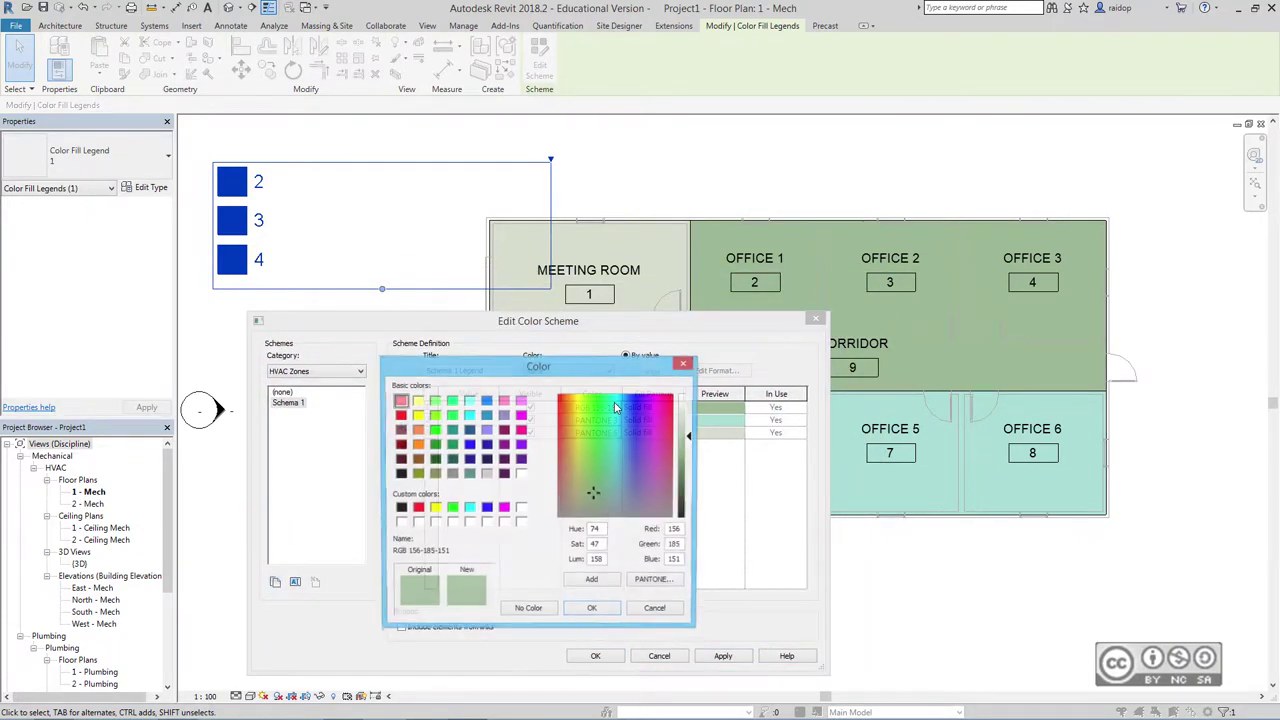
pyautogui.click(417, 414)
pyautogui.click(592, 610)
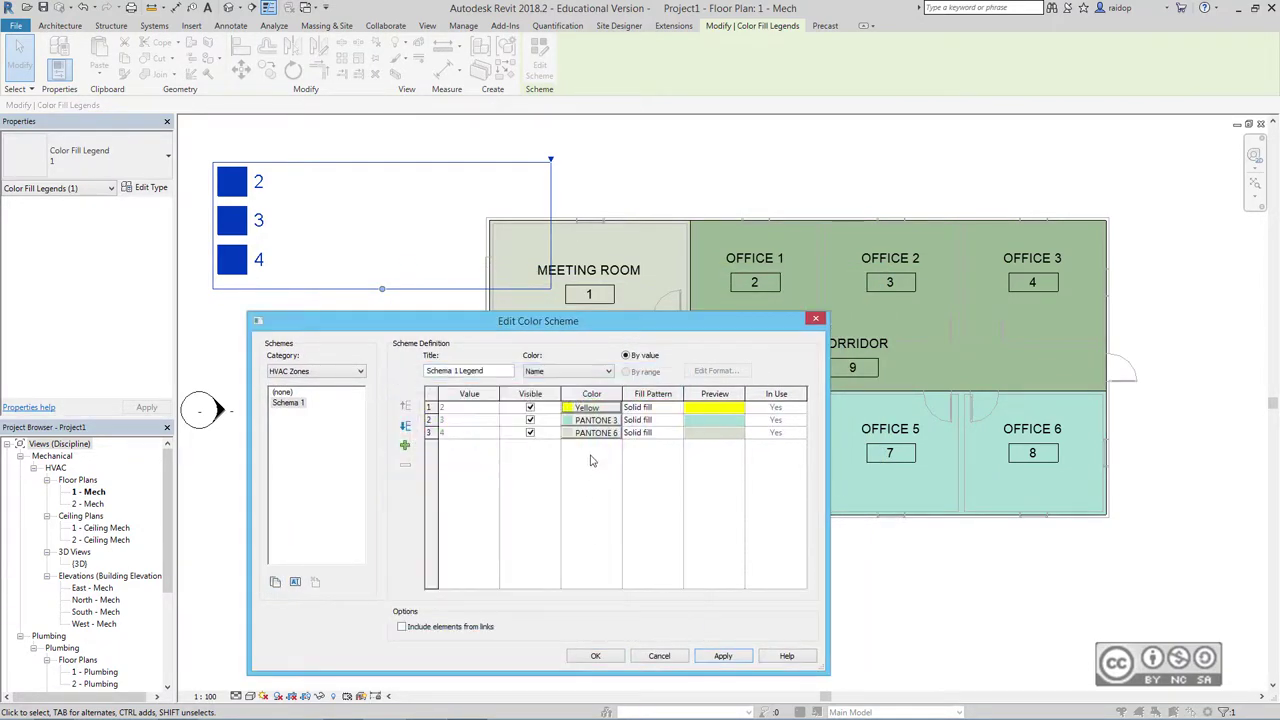
# - Make zone 4's fill pink (255-128-255) and apply the scheme to the plan
pyautogui.click(596, 420)
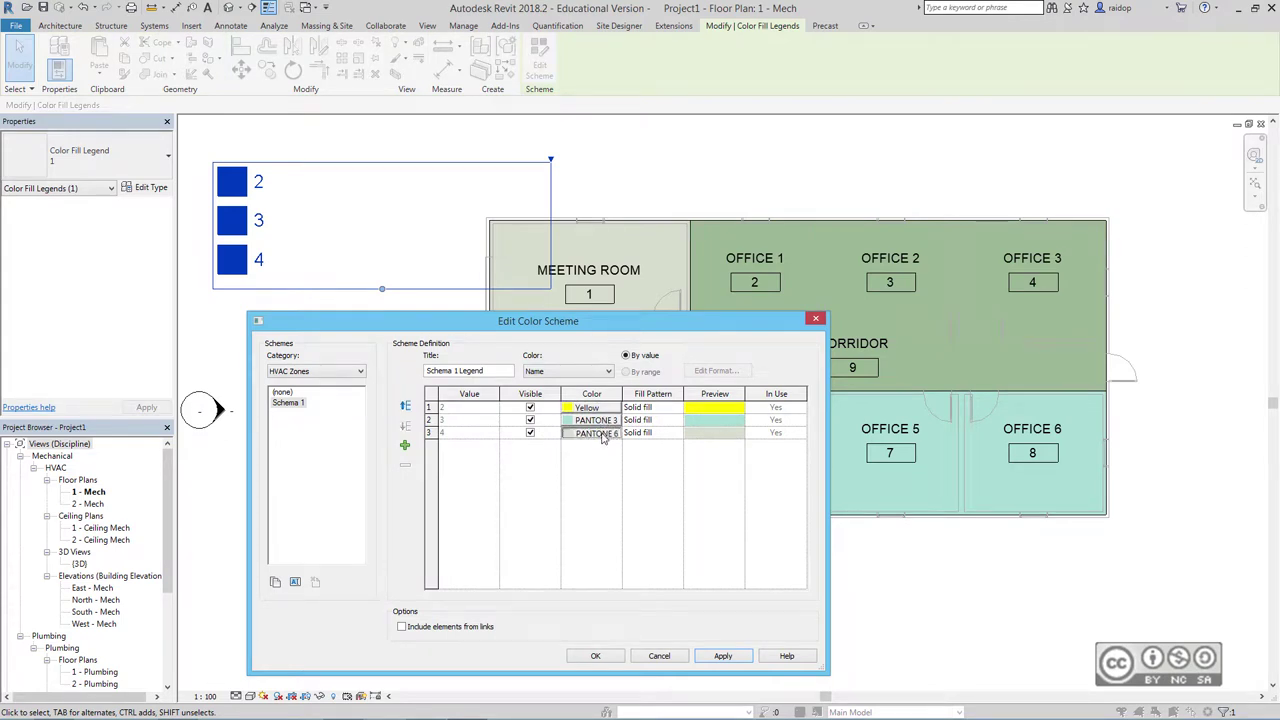
pyautogui.click(521, 400)
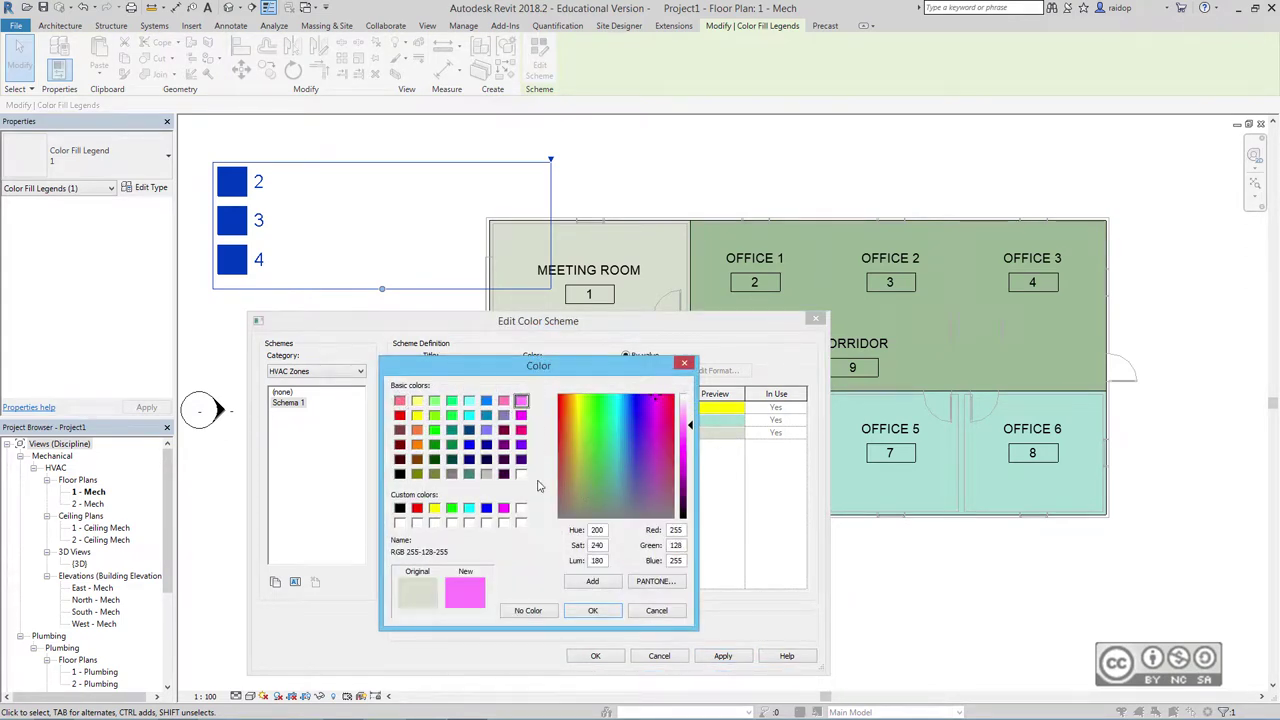
pyautogui.click(592, 610)
pyautogui.click(708, 658)
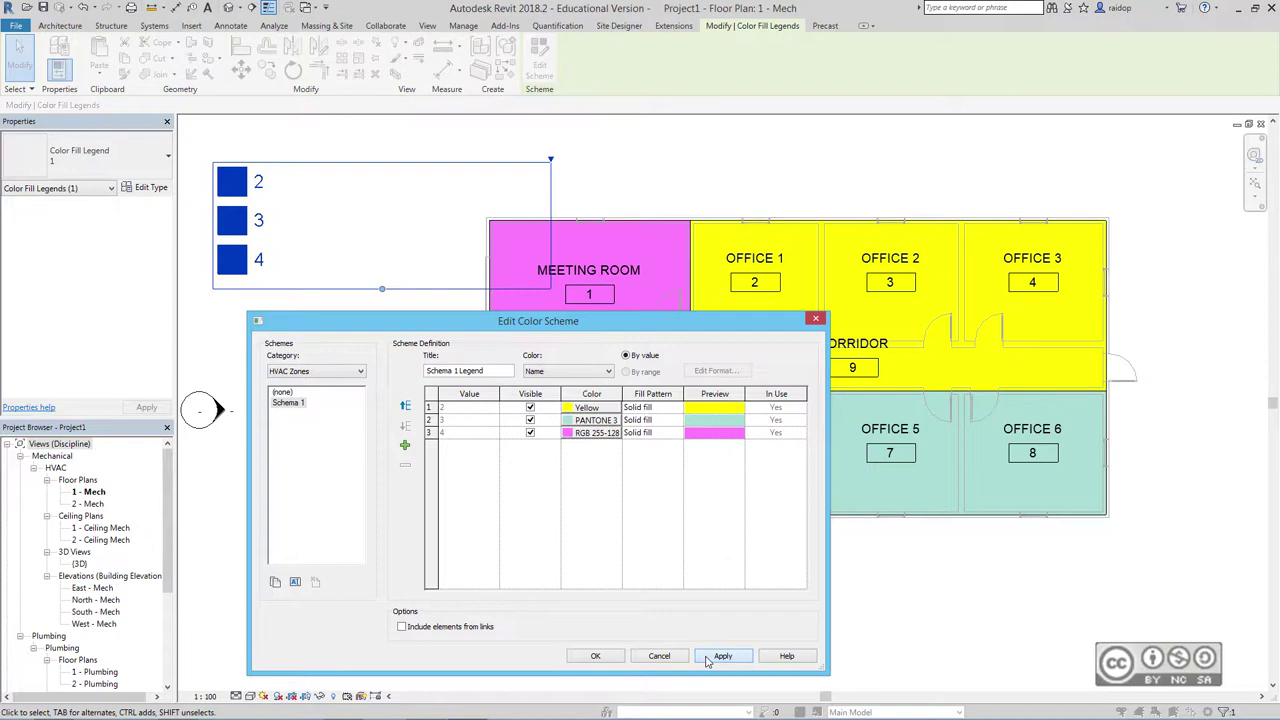
pyautogui.click(602, 662)
pyautogui.click(320, 245)
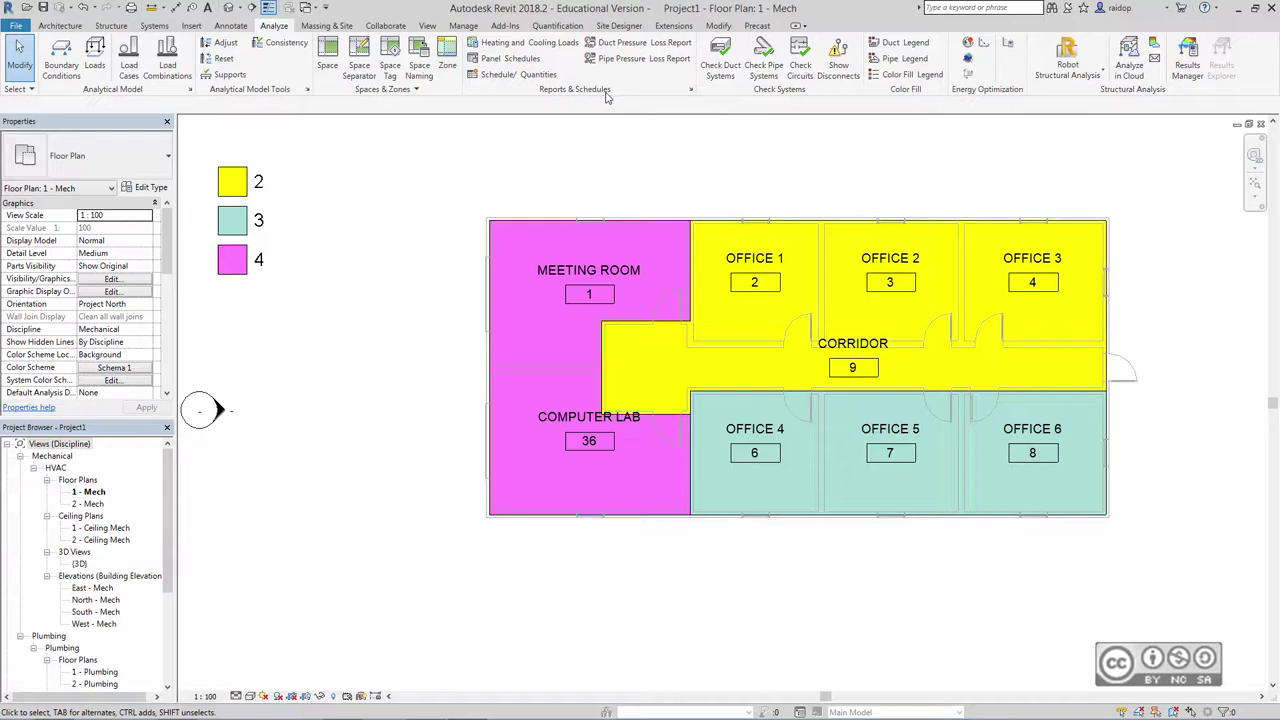
# - Start a Heating and Cooling Loads analysis with building type School or University
pyautogui.click(500, 45)
pyautogui.moveTo(865, 145); pyautogui.dragTo(437, 145)
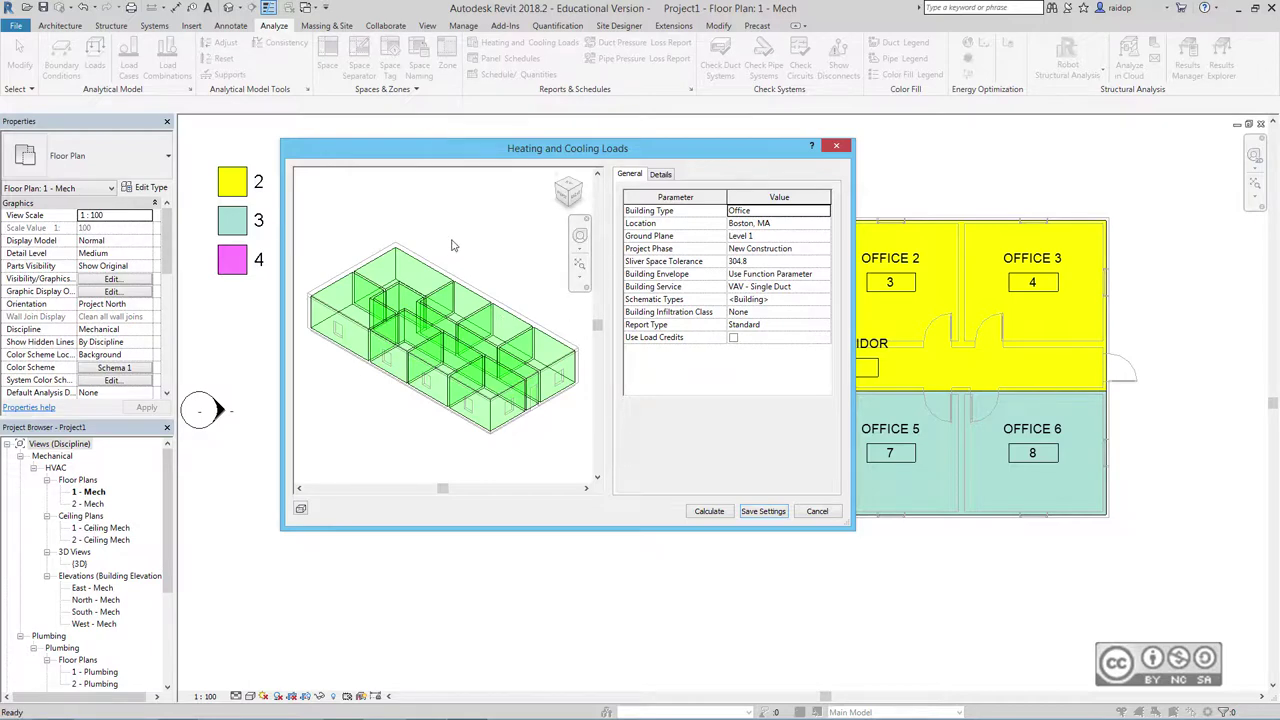
pyautogui.click(825, 212)
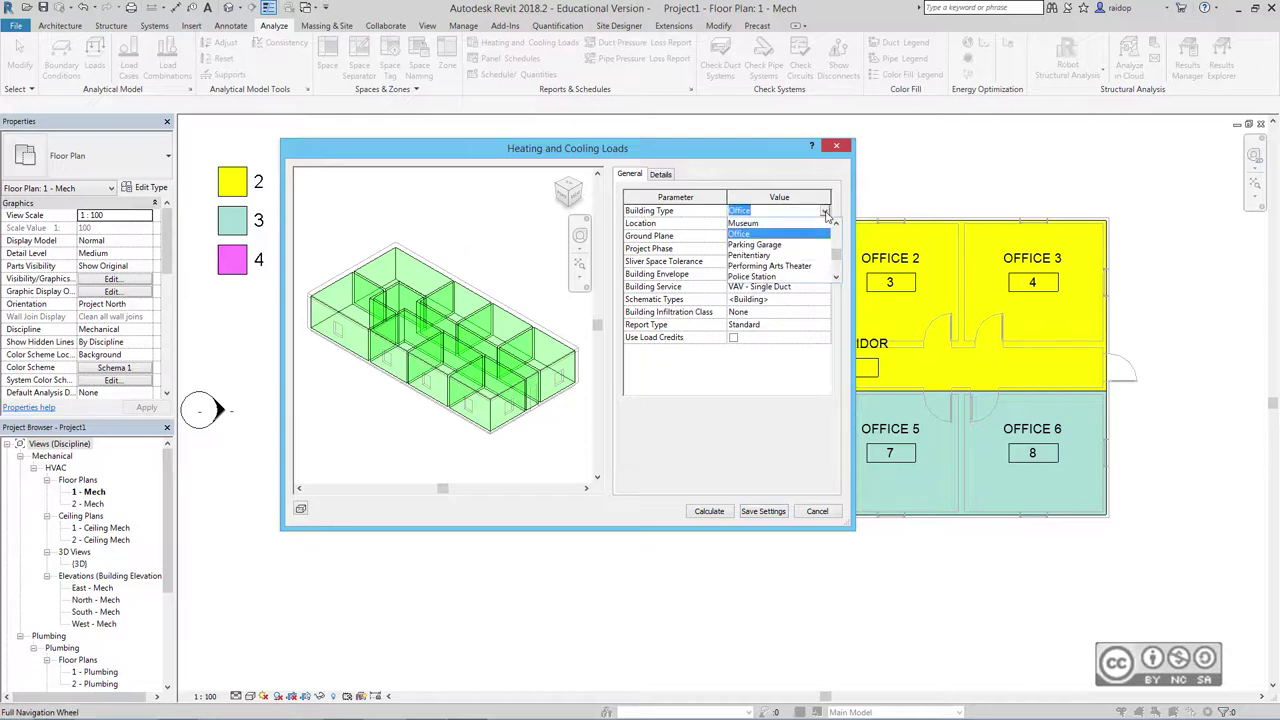
pyautogui.scroll(-3, 790, 240)
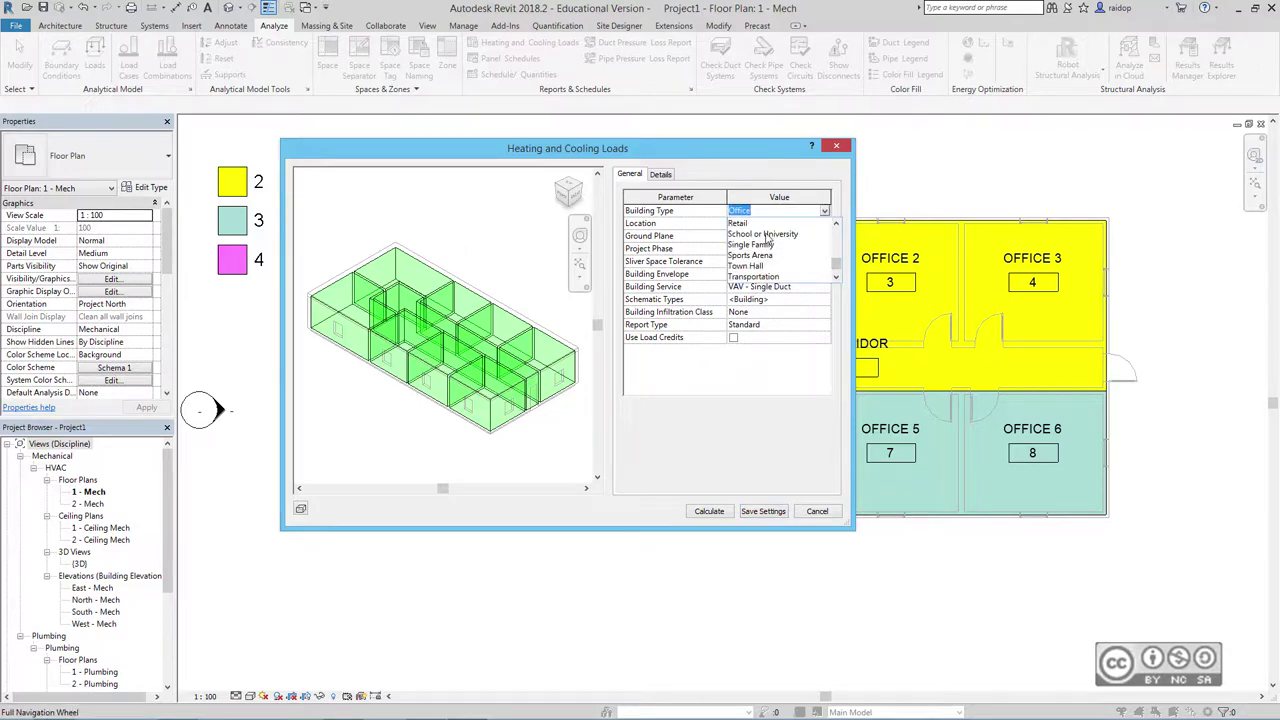
pyautogui.click(765, 234)
# - Set the analysis location to Winter Garden, FL and the report type to Detailed
pyautogui.click(831, 224)
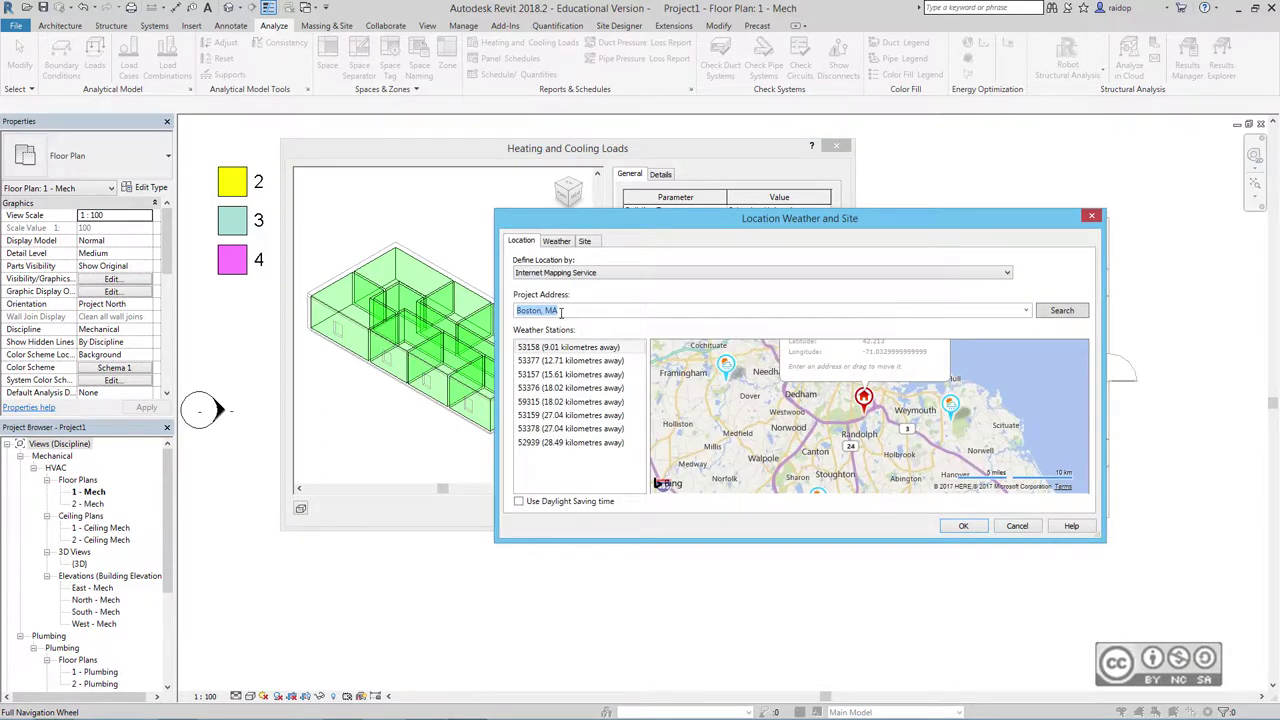
pyautogui.write('Win')
pyautogui.press('BackSpace')
pyautogui.press('Return')
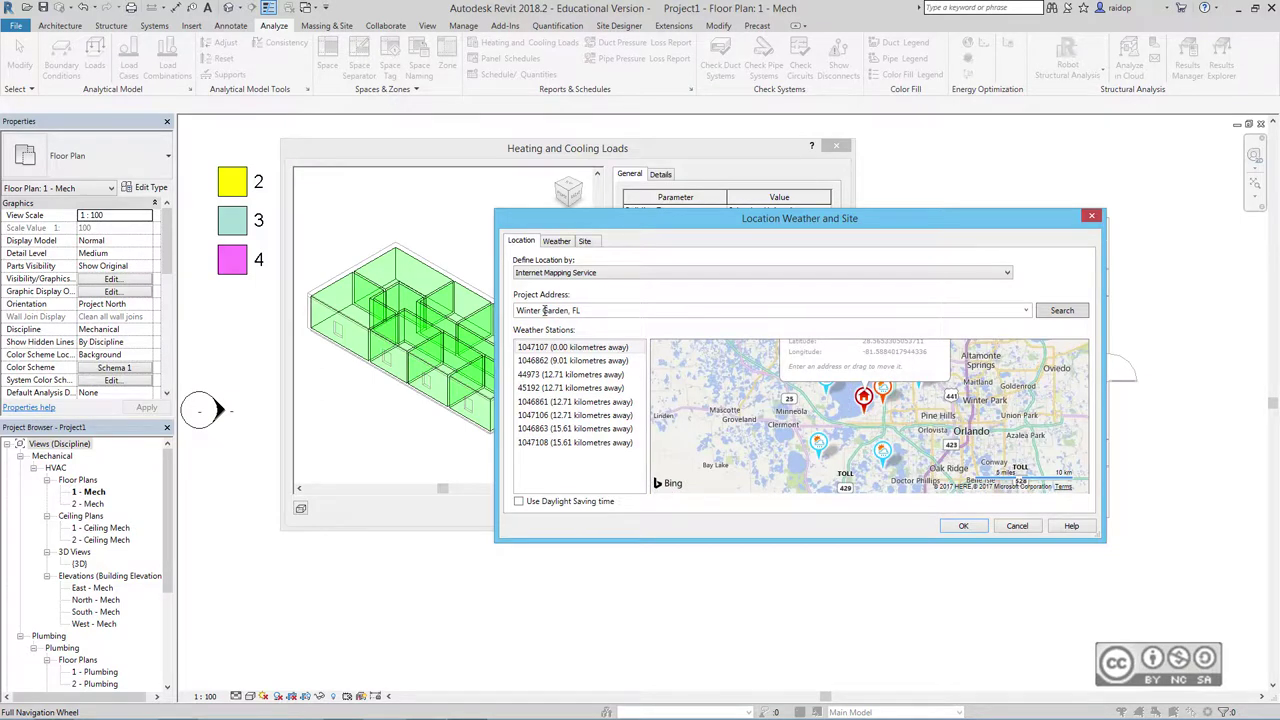
pyautogui.moveTo(824, 378)
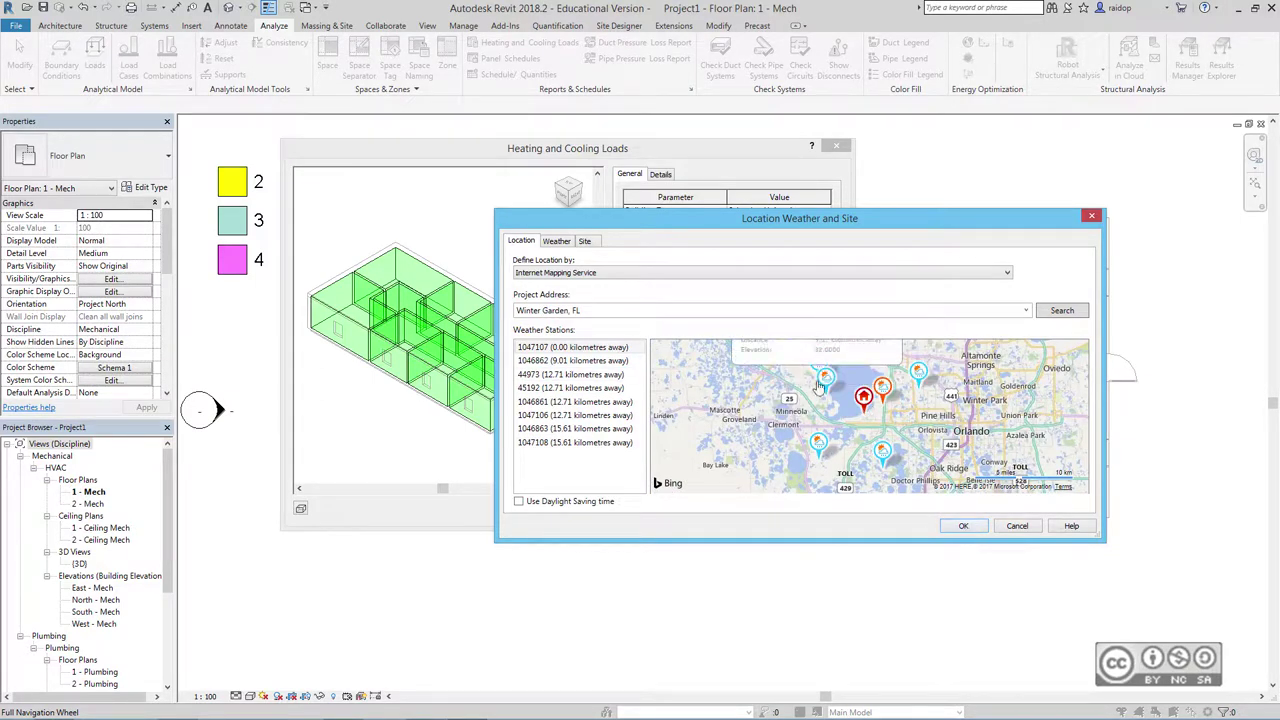
pyautogui.press('Return')
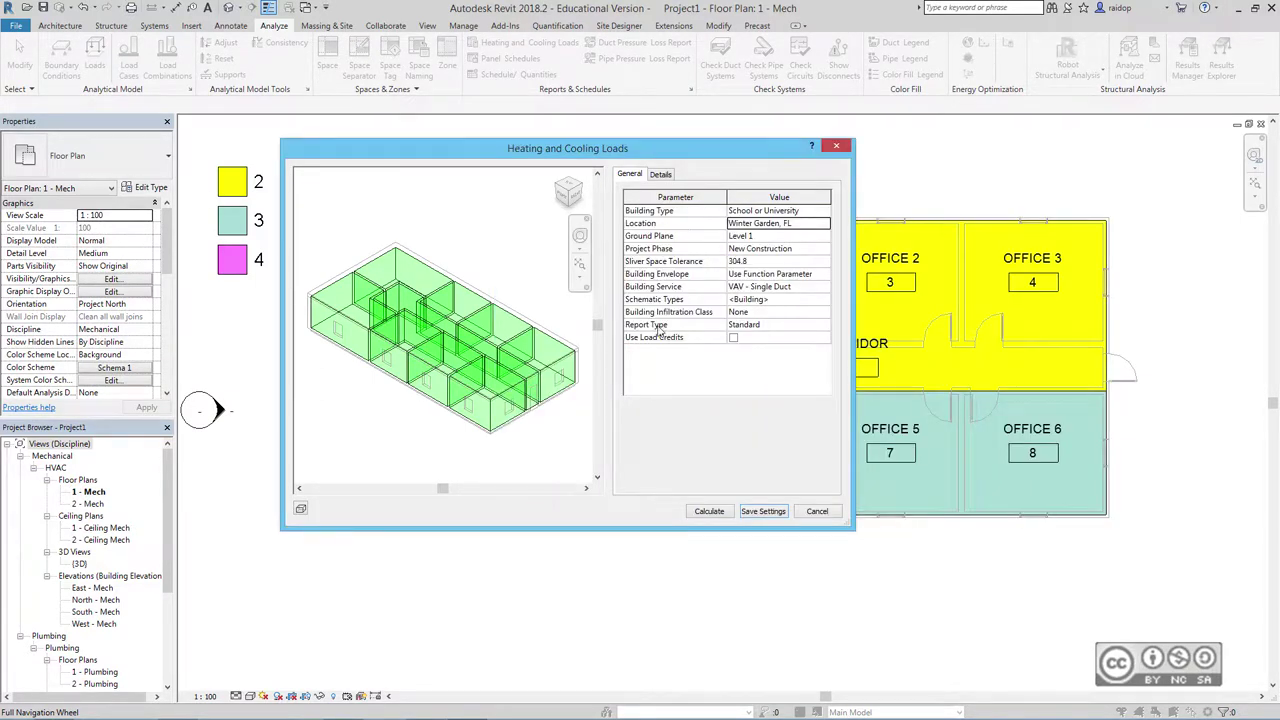
pyautogui.click(805, 325)
pyautogui.click(824, 325)
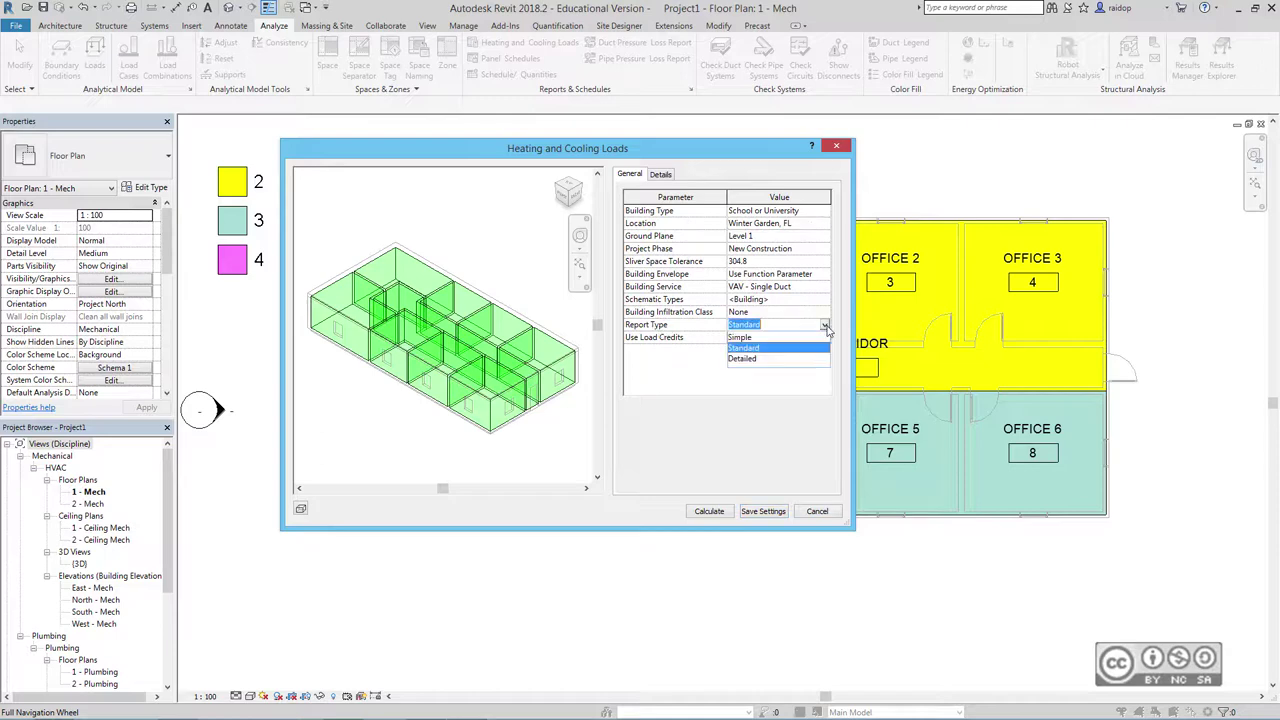
pyautogui.click(757, 361)
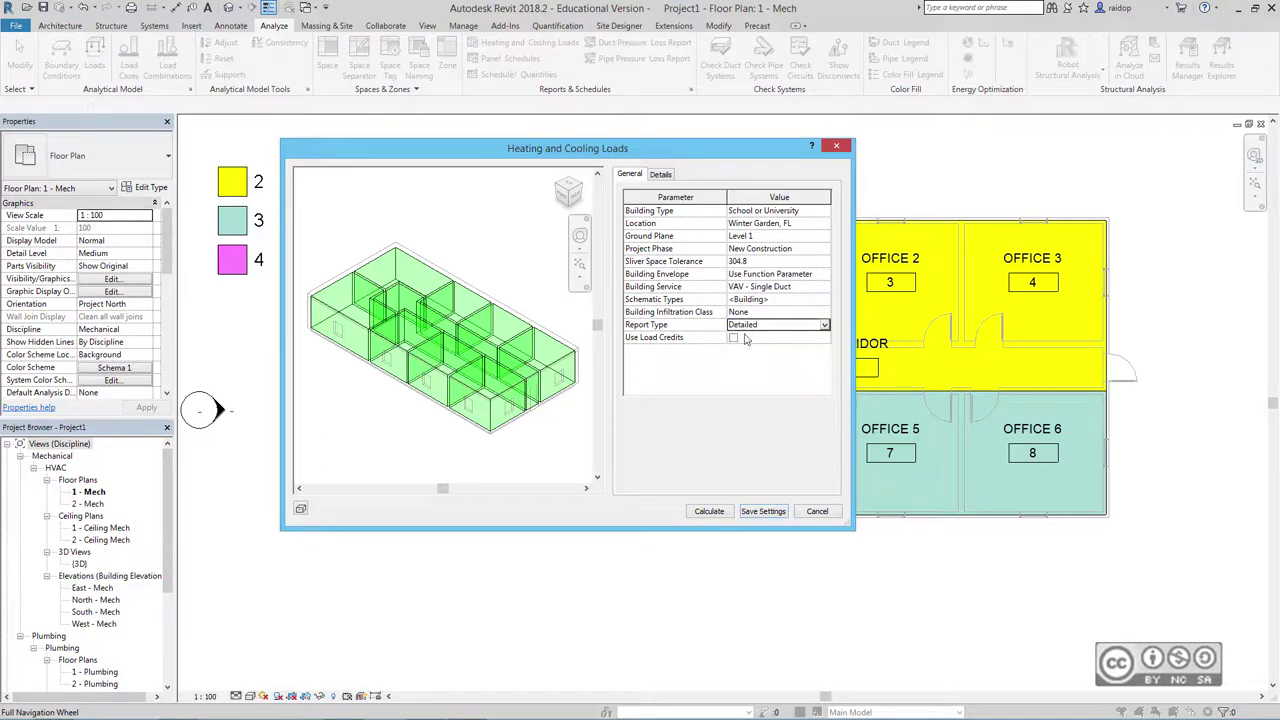
# - Review zone 4's MEETING ROOM loads in Details, then calculate to produce the Loads Report
pyautogui.click(659, 175)
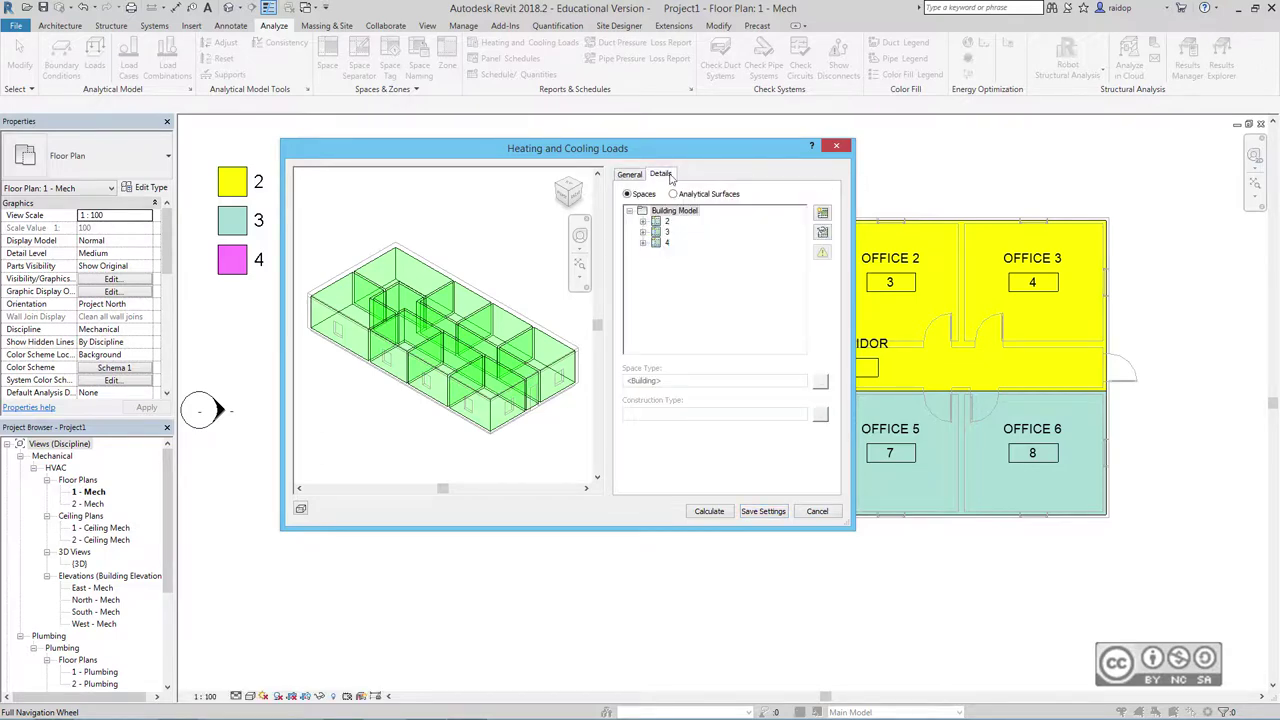
pyautogui.click(643, 243)
pyautogui.click(667, 243)
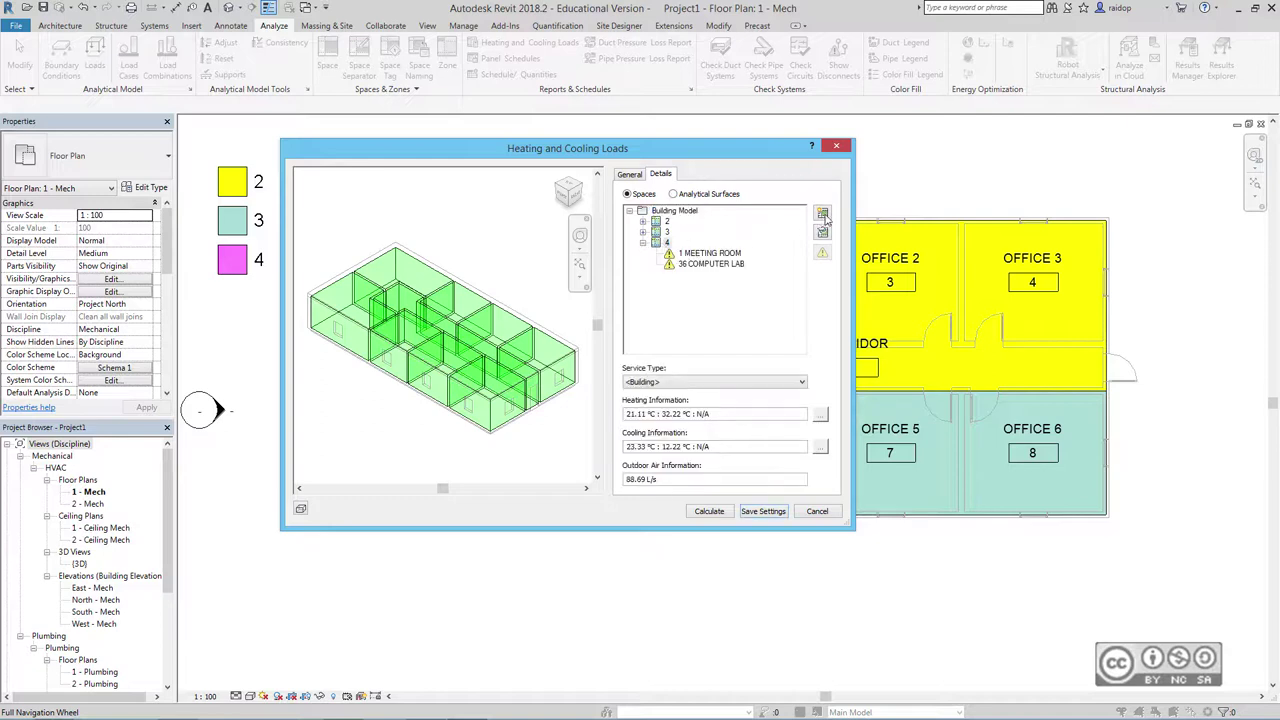
pyautogui.click(823, 215)
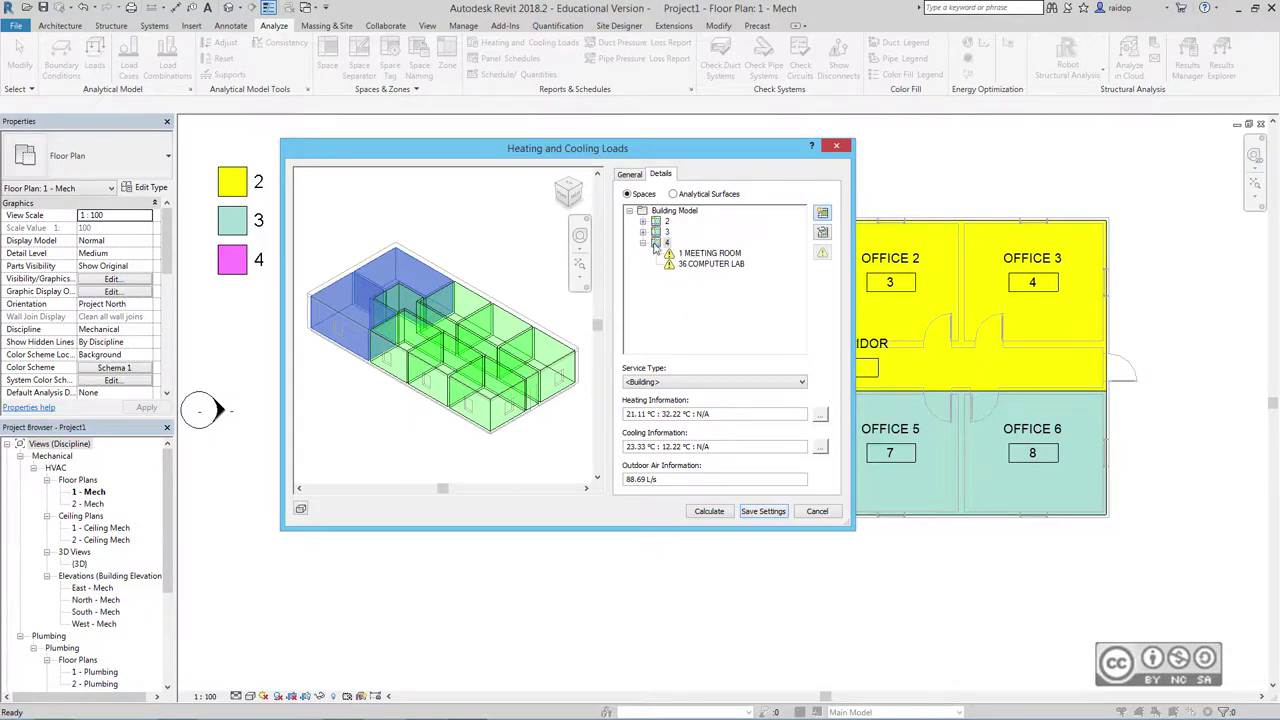
pyautogui.click(705, 254)
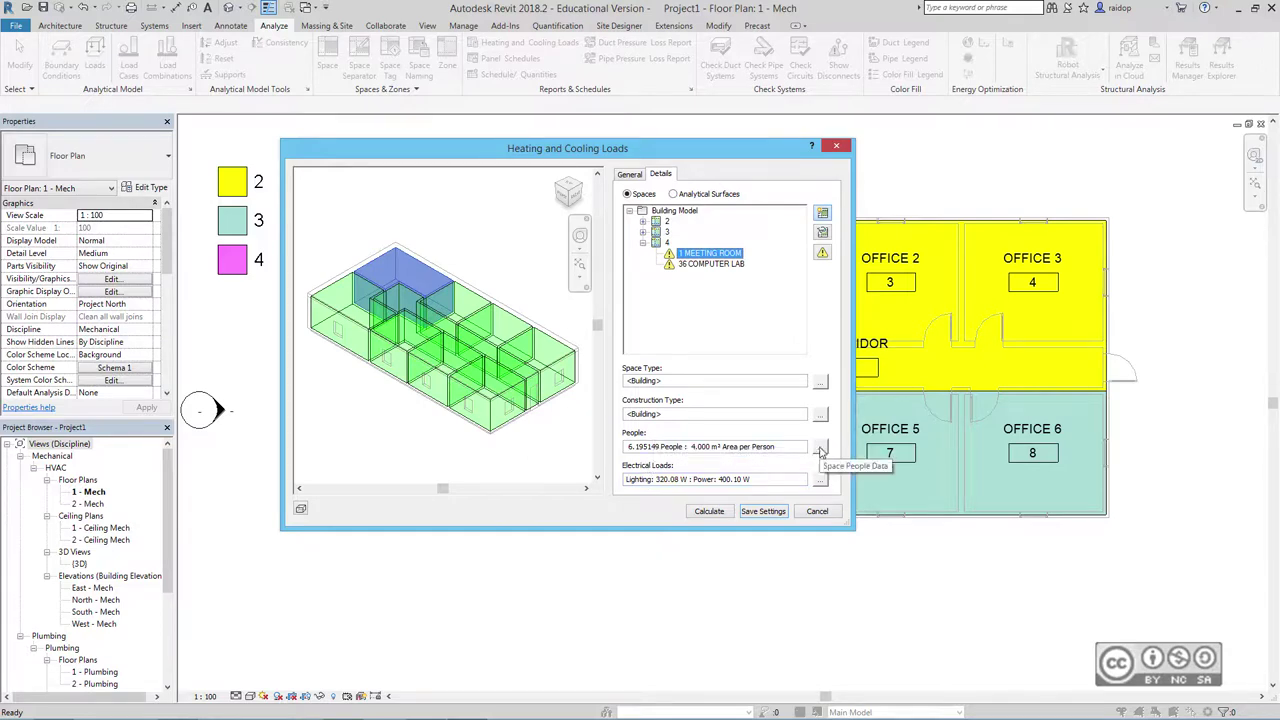
pyautogui.click(821, 445)
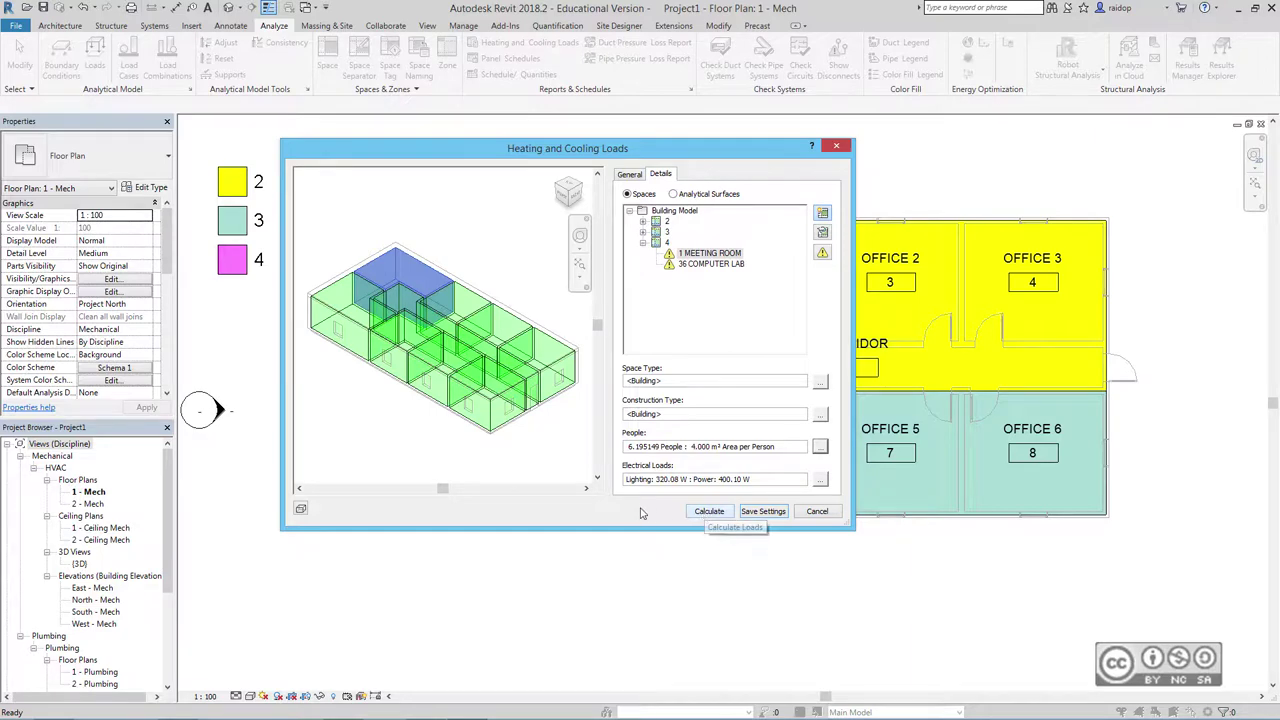
pyautogui.click(712, 512)
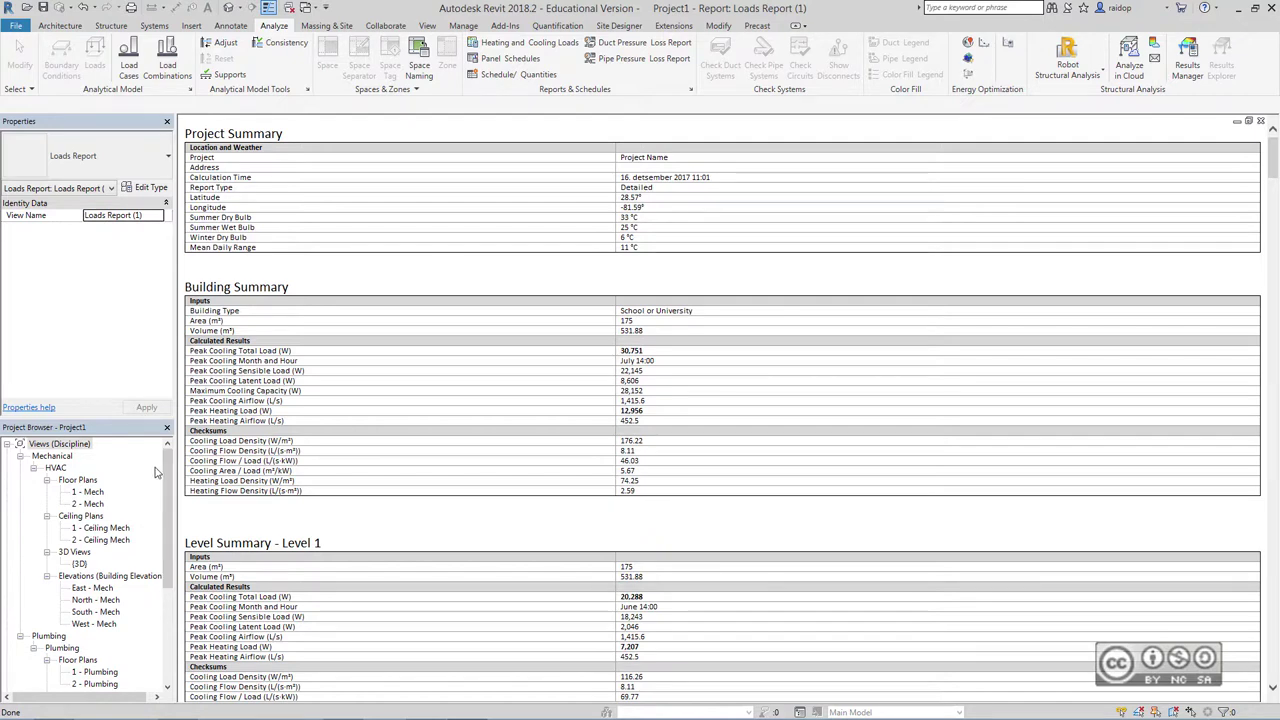
# - Expand Reports > Loads Reports to reveal Loads Report (1), then close the report view
pyautogui.moveTo(167, 512); pyautogui.dragTo(170, 598)
pyautogui.doubleClick(42, 636)
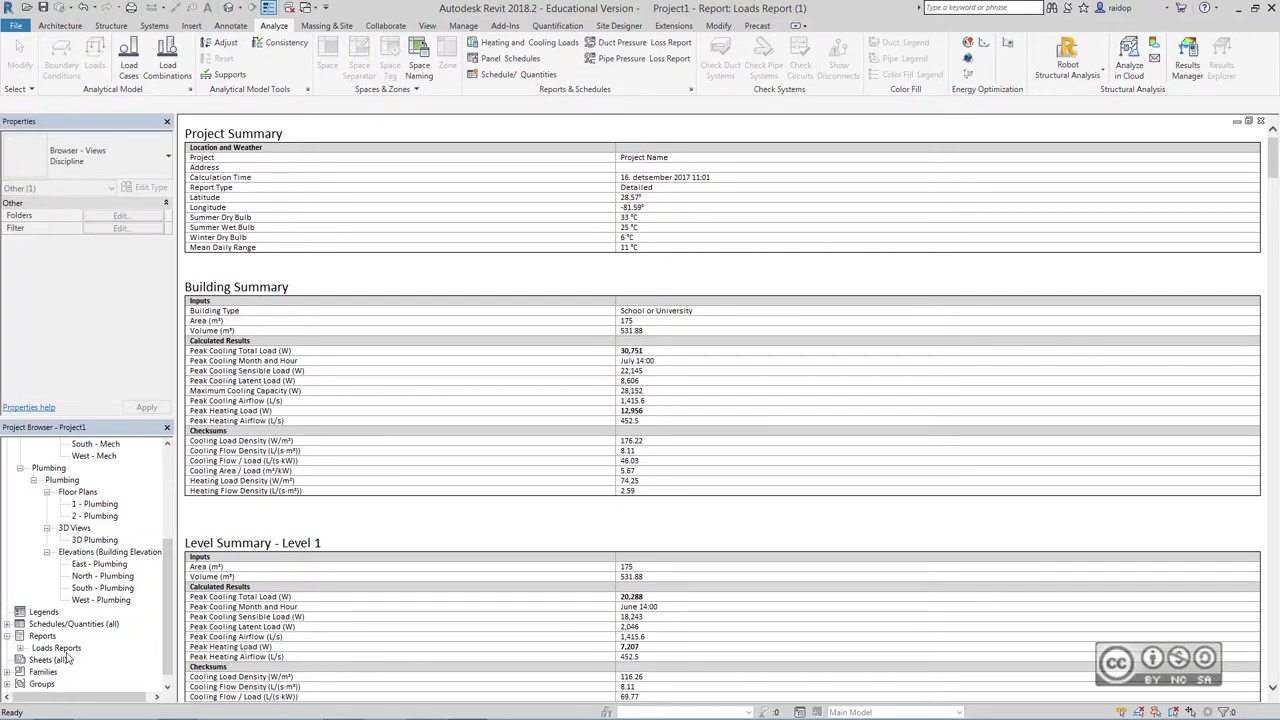
pyautogui.doubleClick(34, 650)
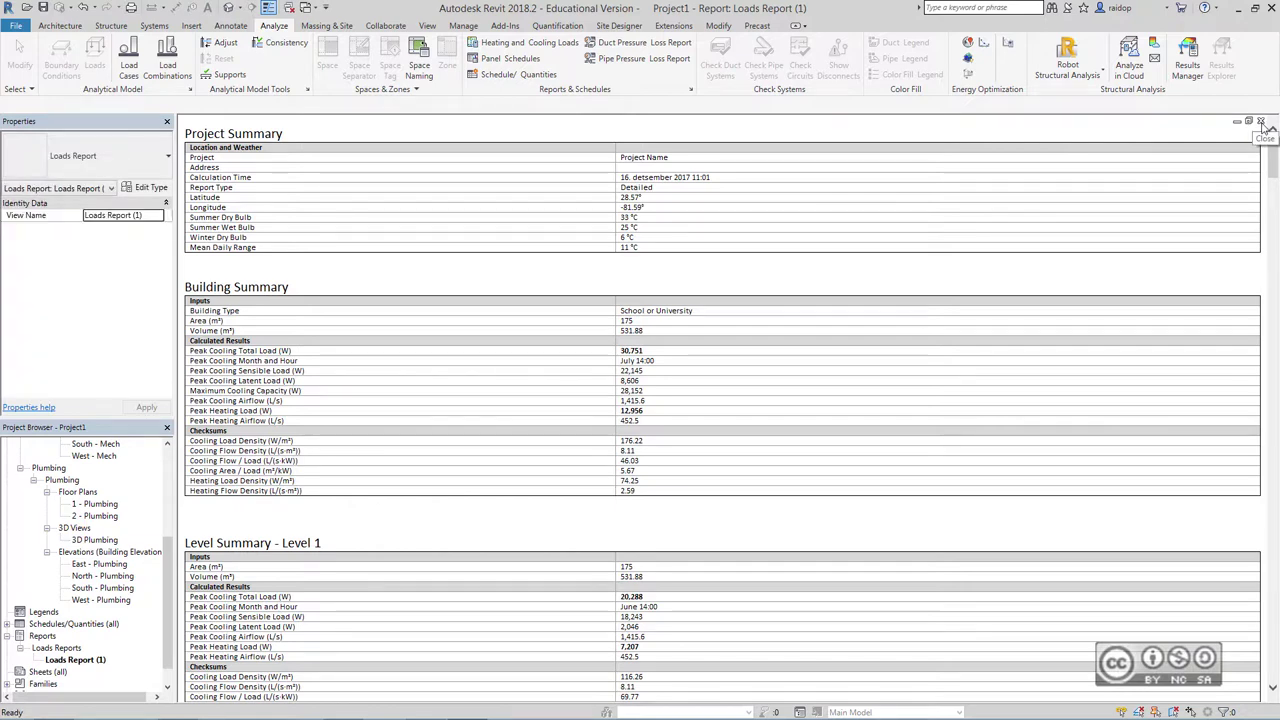
pyautogui.click(1261, 122)
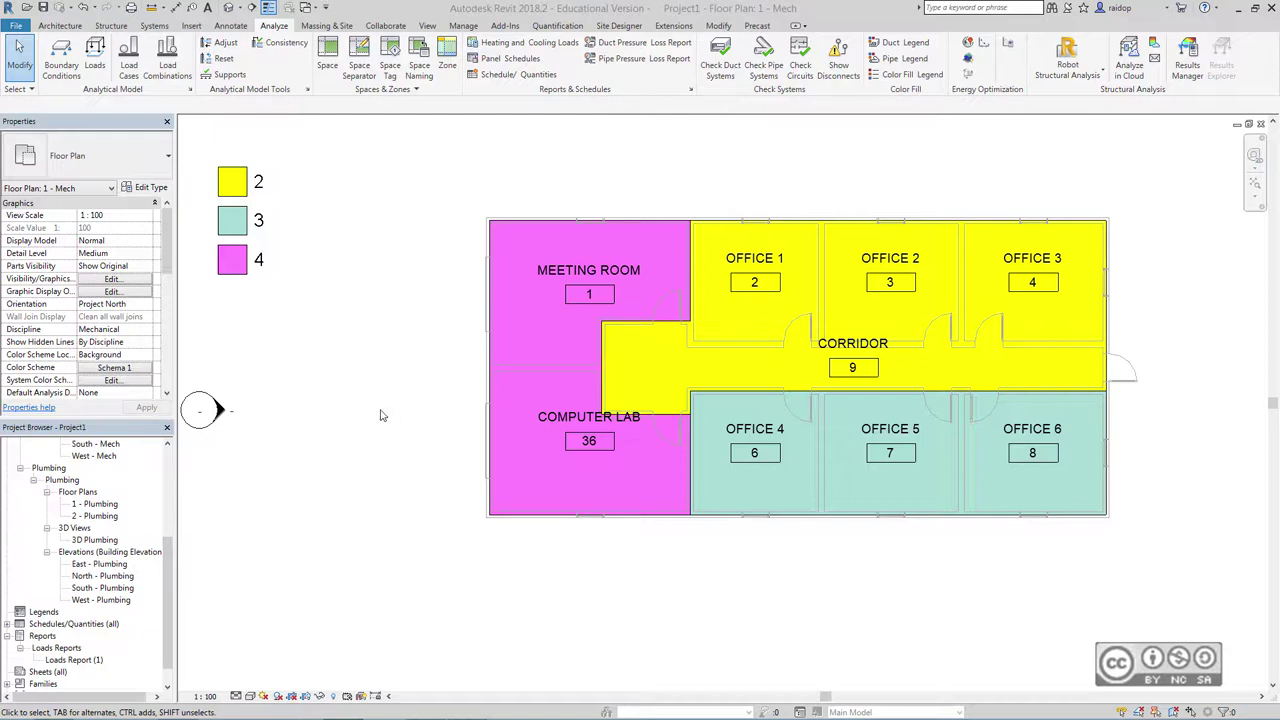
# - Change the Computer Lab's space type to Classroom/Lecture/Training
pyautogui.click(566, 422)
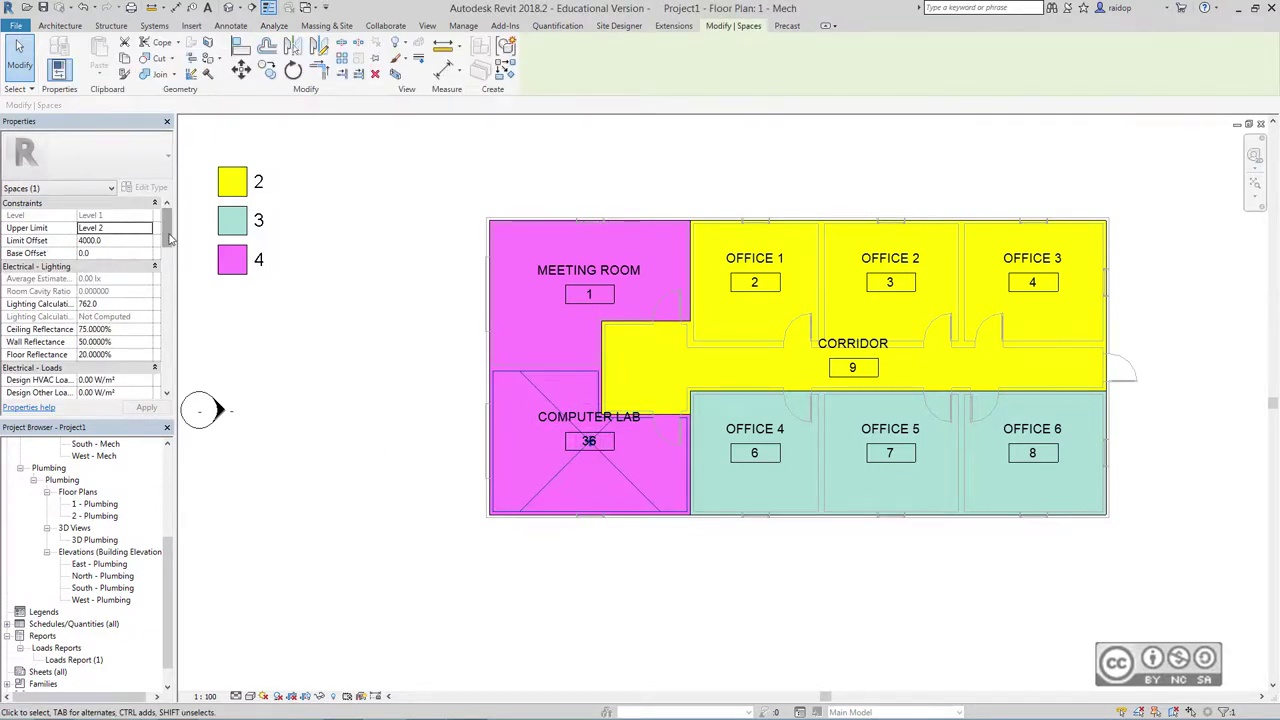
pyautogui.moveTo(170, 240); pyautogui.dragTo(168, 350)
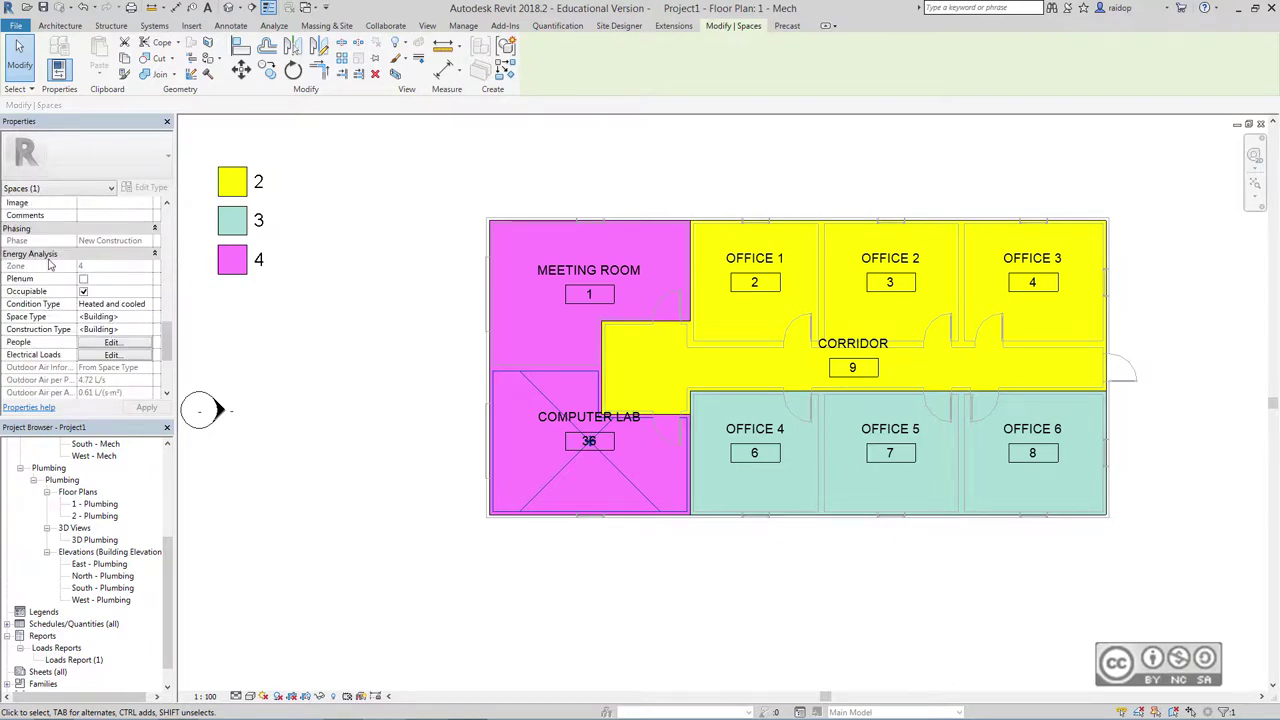
pyautogui.click(131, 317)
pyautogui.click(148, 317)
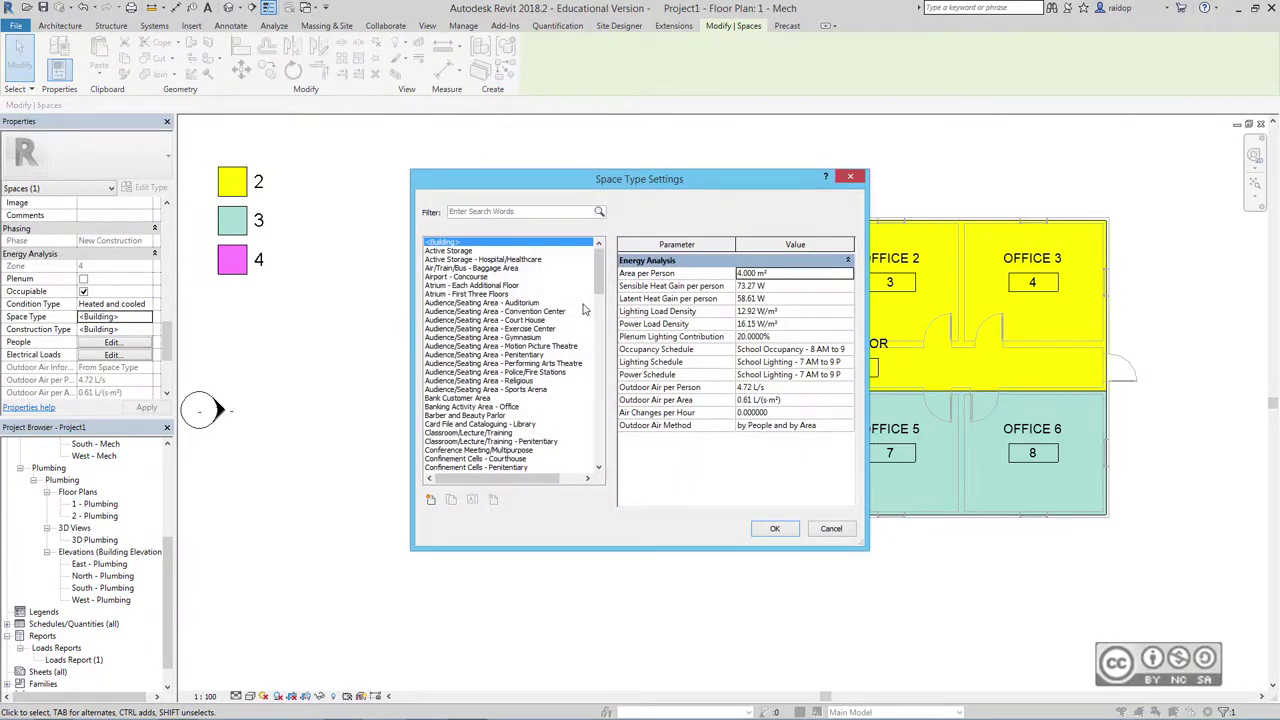
pyautogui.click(470, 434)
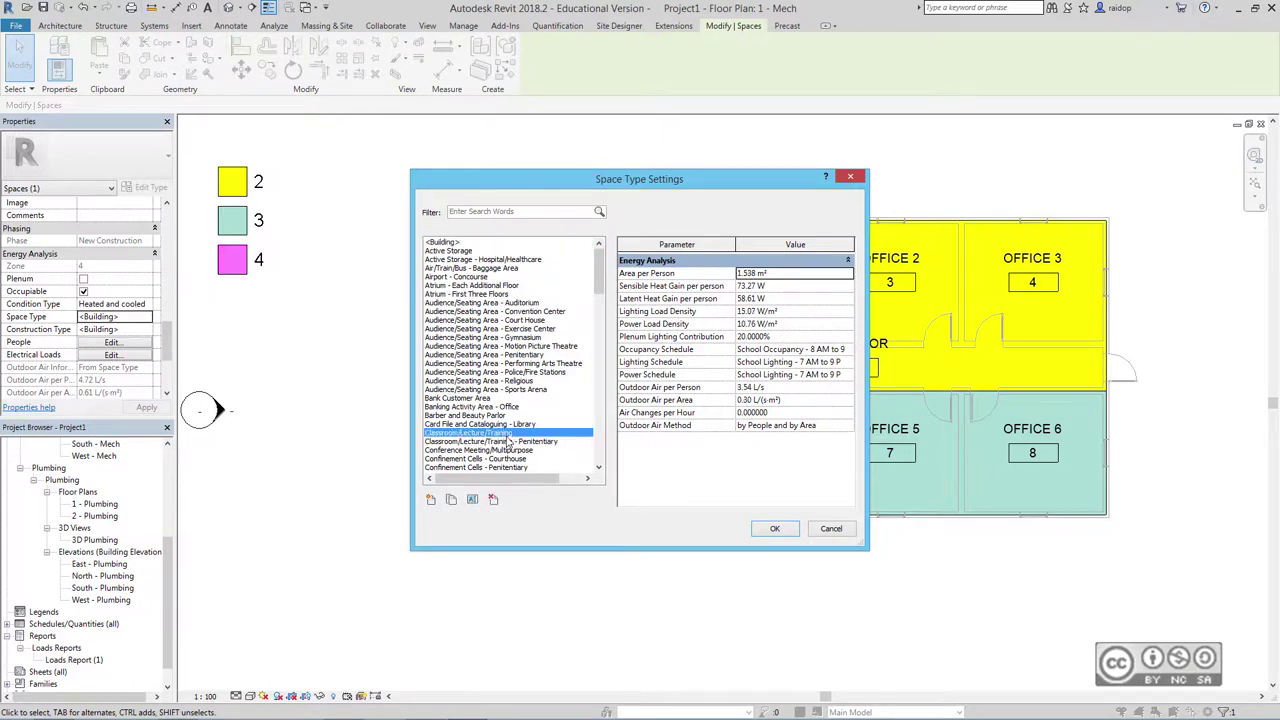
pyautogui.click(774, 528)
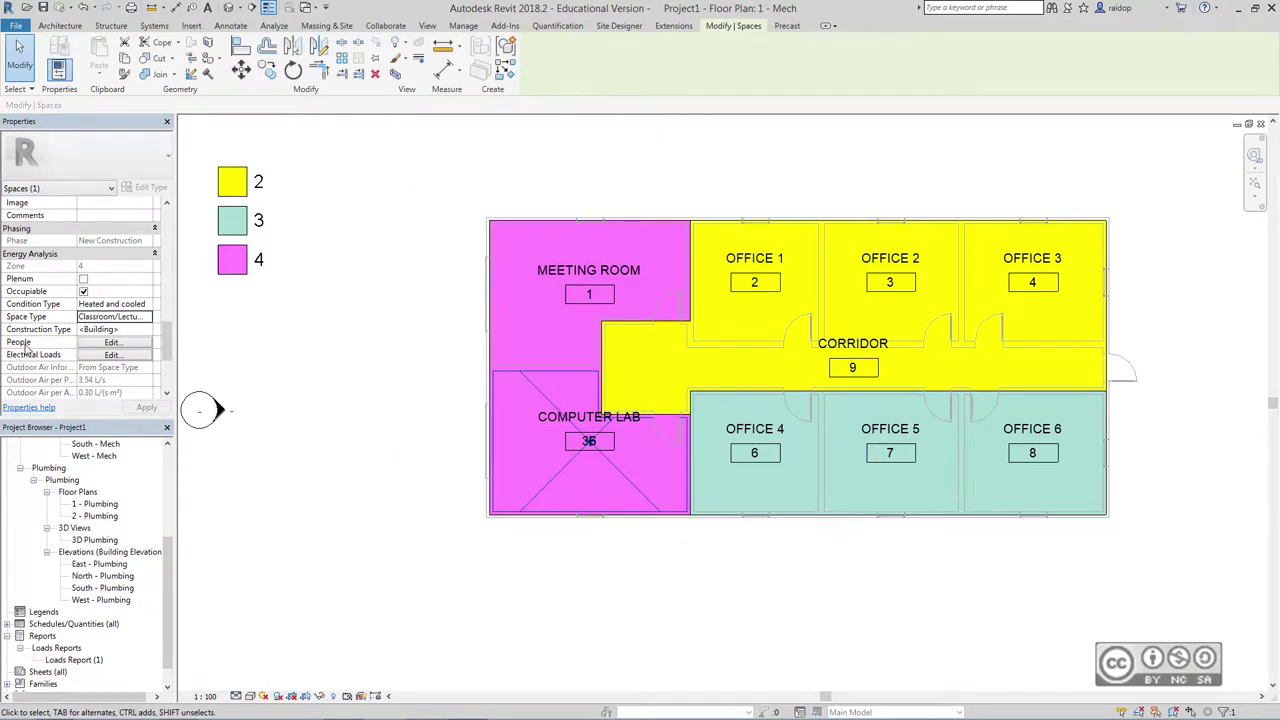
# - Set the Computer Lab's occupancy to a specified 9 people
pyautogui.click(111, 343)
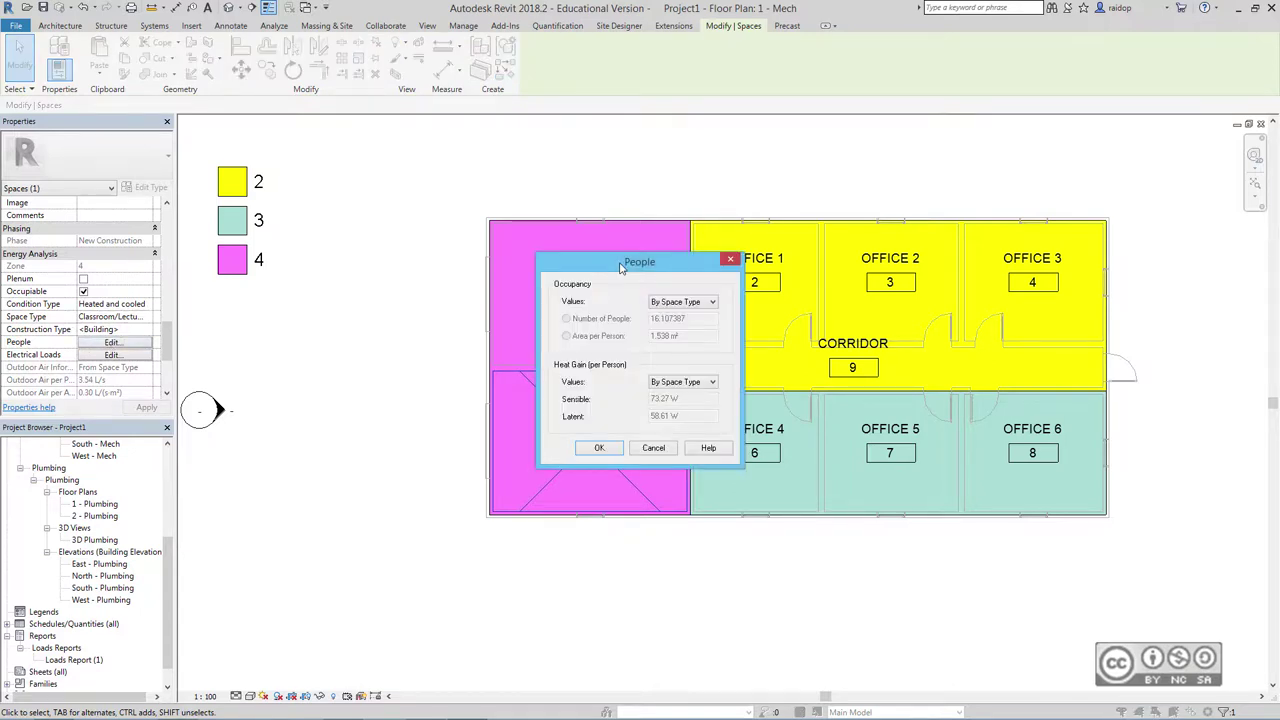
pyautogui.click(683, 301)
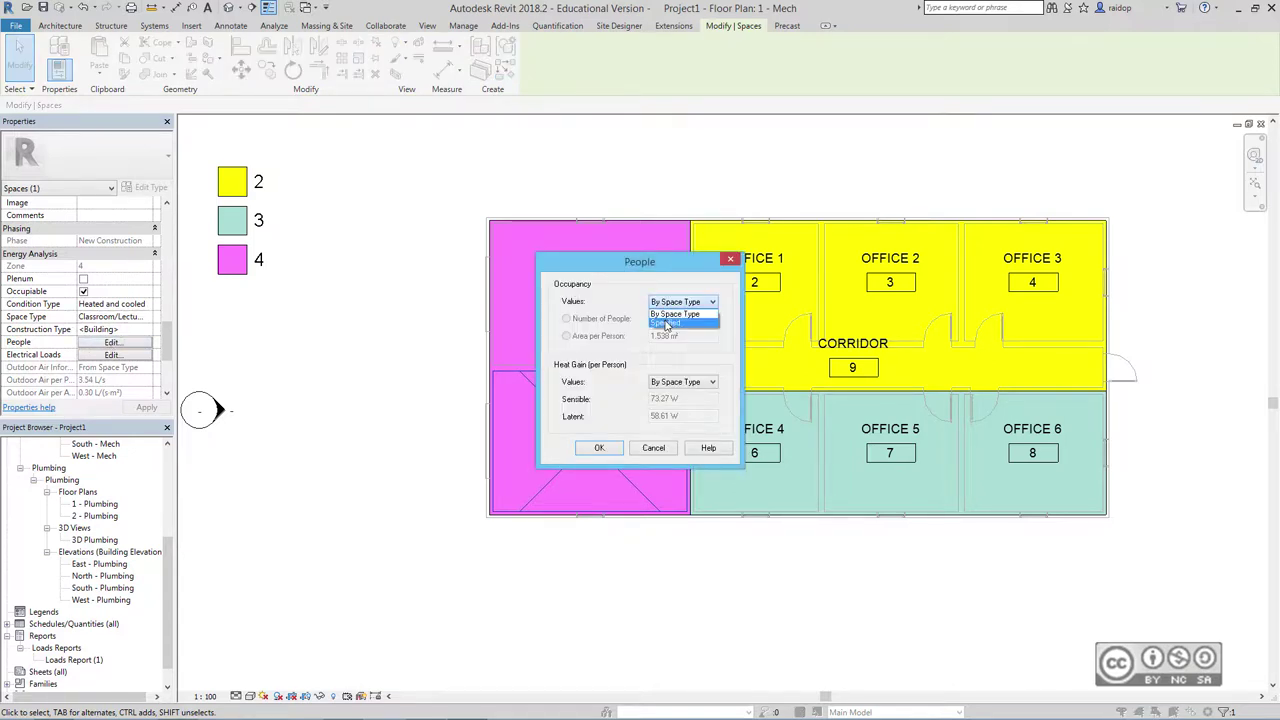
pyautogui.click(670, 327)
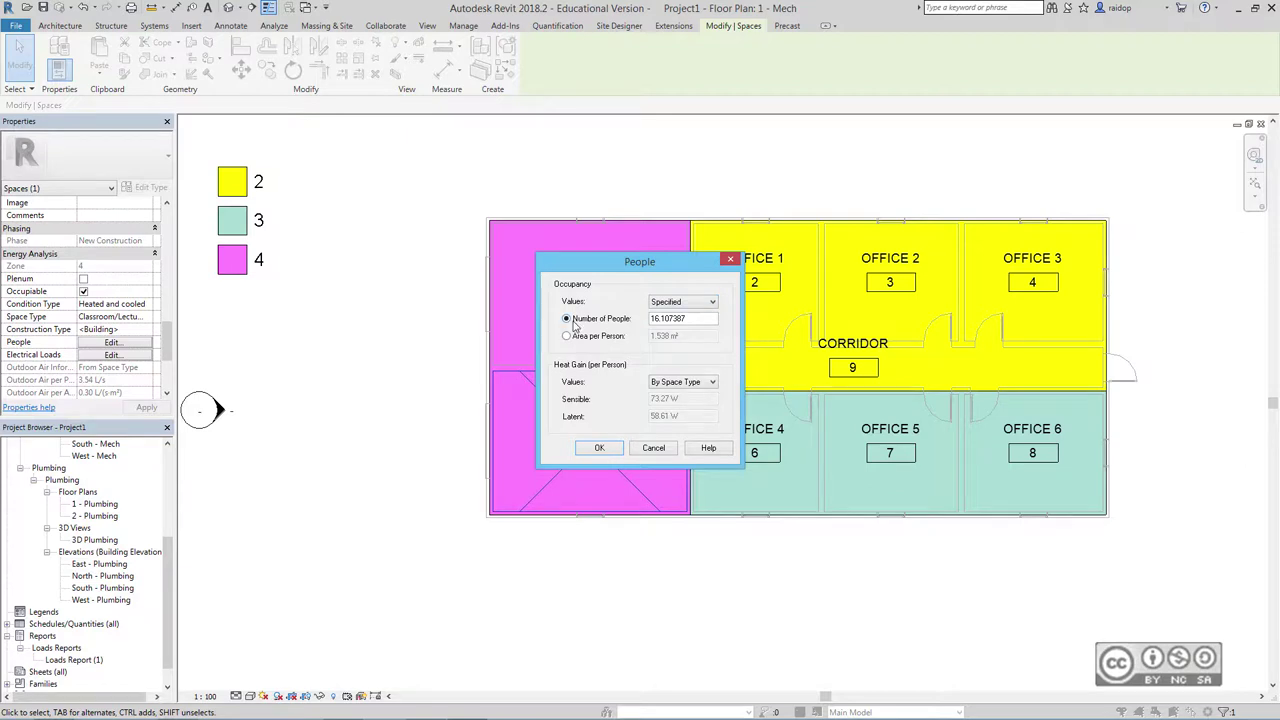
pyautogui.press('Tab')
pyautogui.write('9')
pyautogui.click(605, 449)
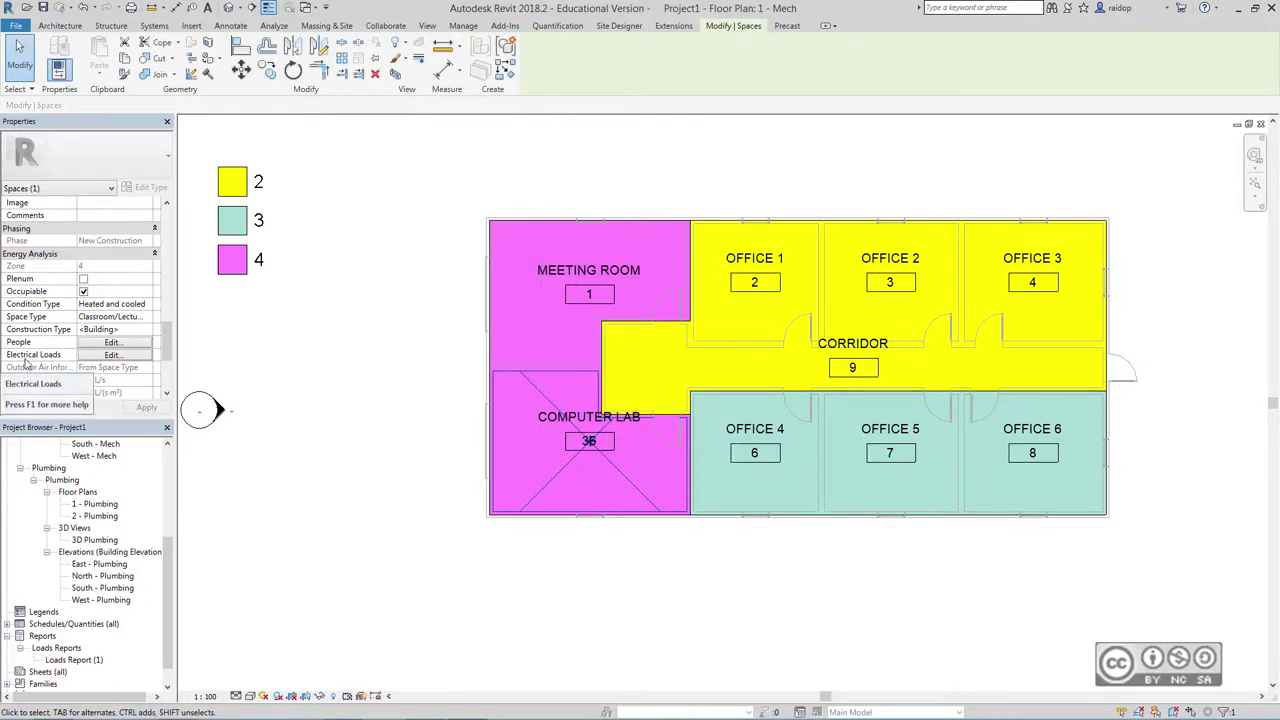
# - Switch the Computer Lab's lighting load to specified values at 15.07 W/m² density
pyautogui.click(108, 357)
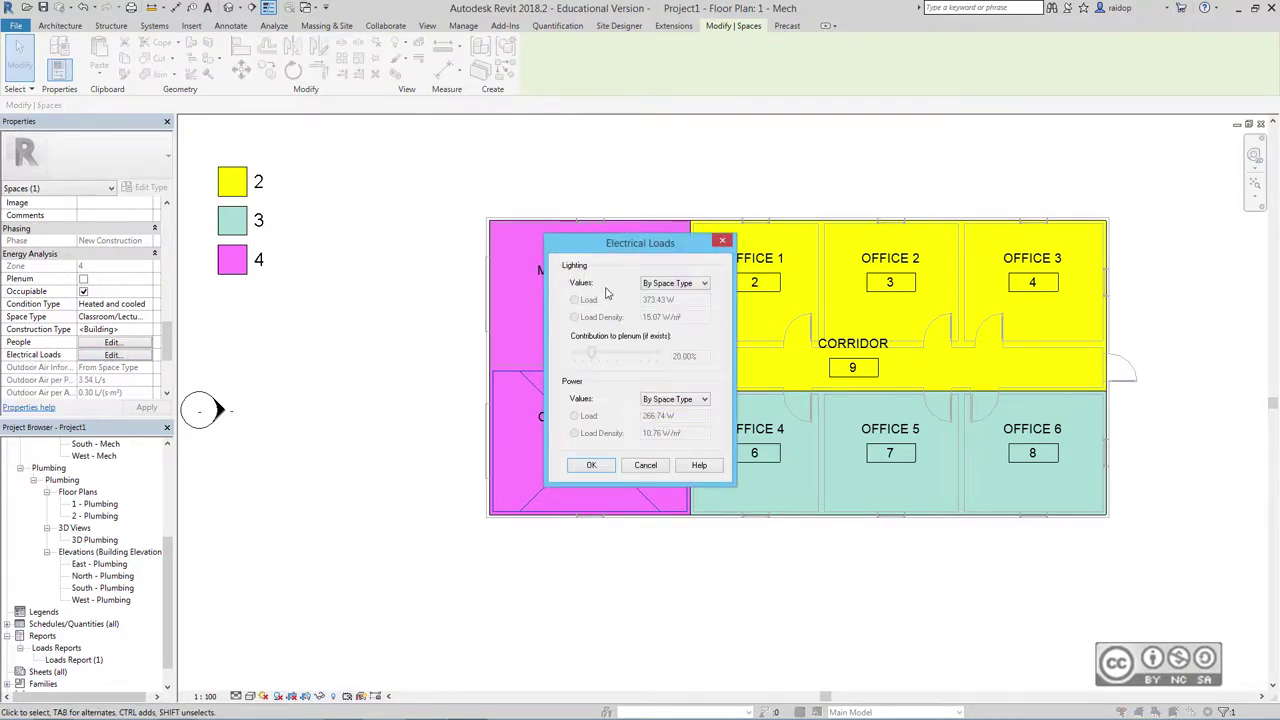
pyautogui.click(645, 284)
pyautogui.click(650, 299)
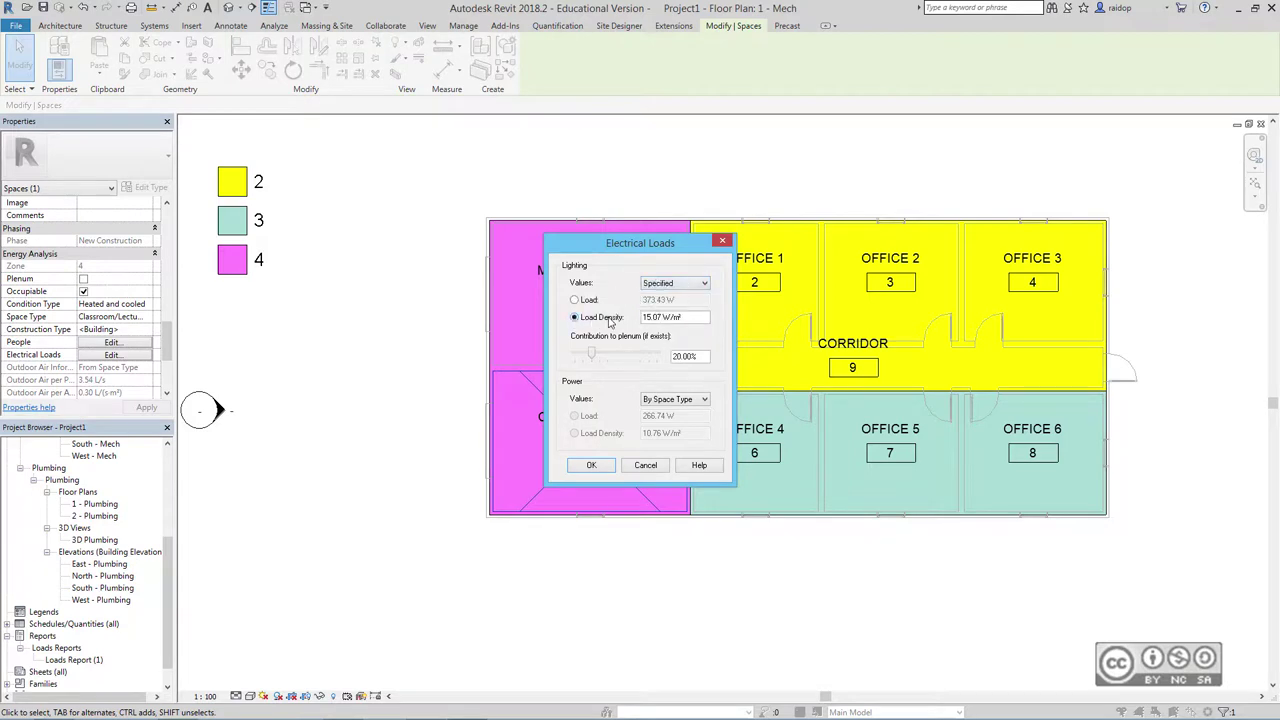
pyautogui.click(591, 465)
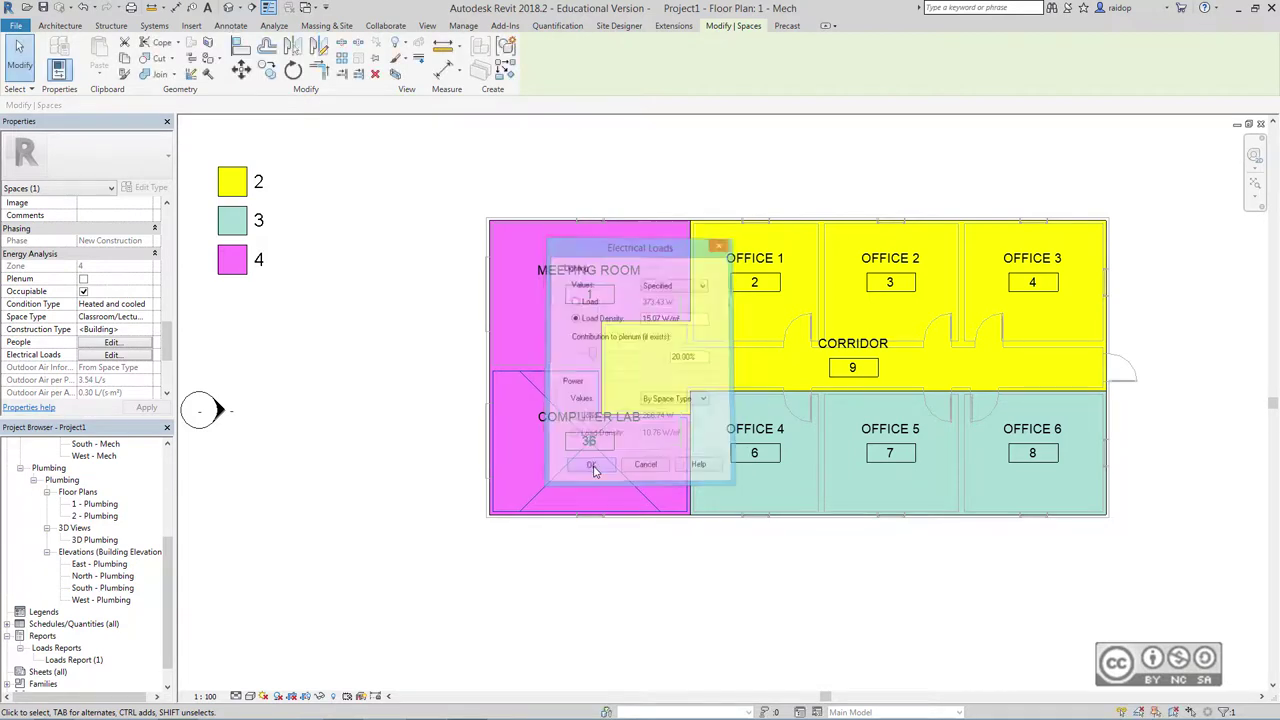
pyautogui.scroll(-3, 62, 254)
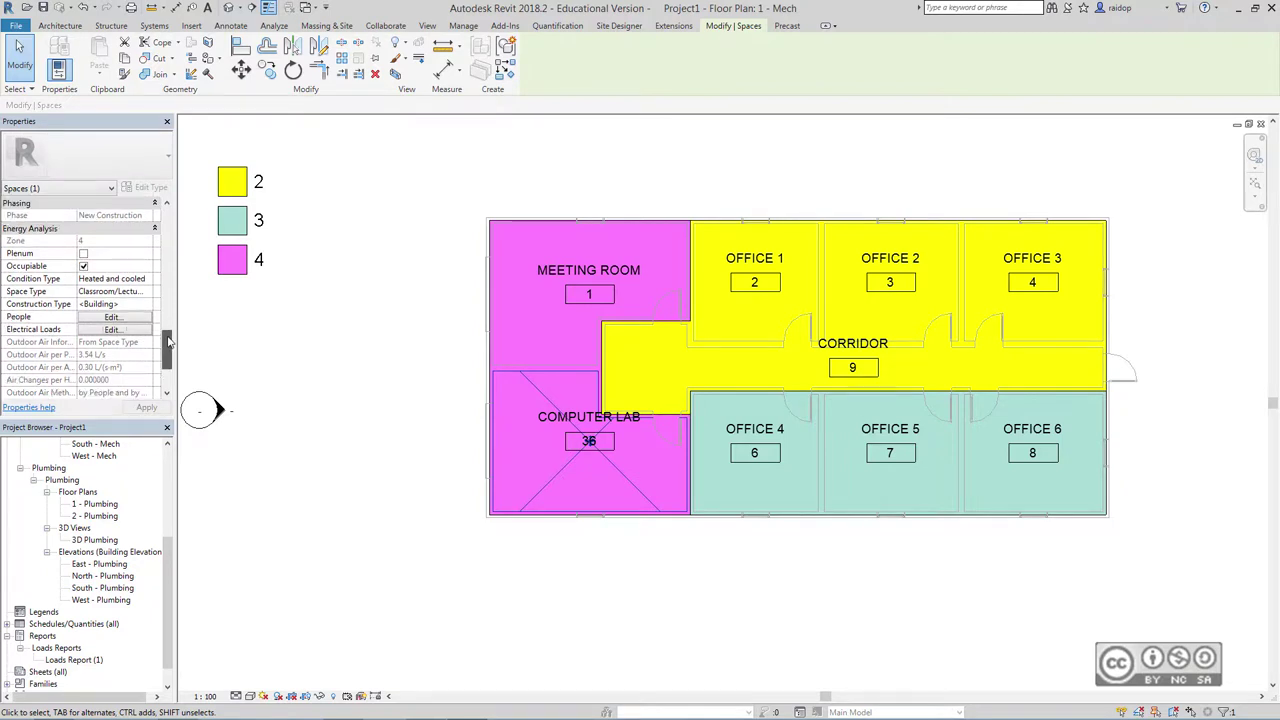
pyautogui.scroll(-3, 62, 254)
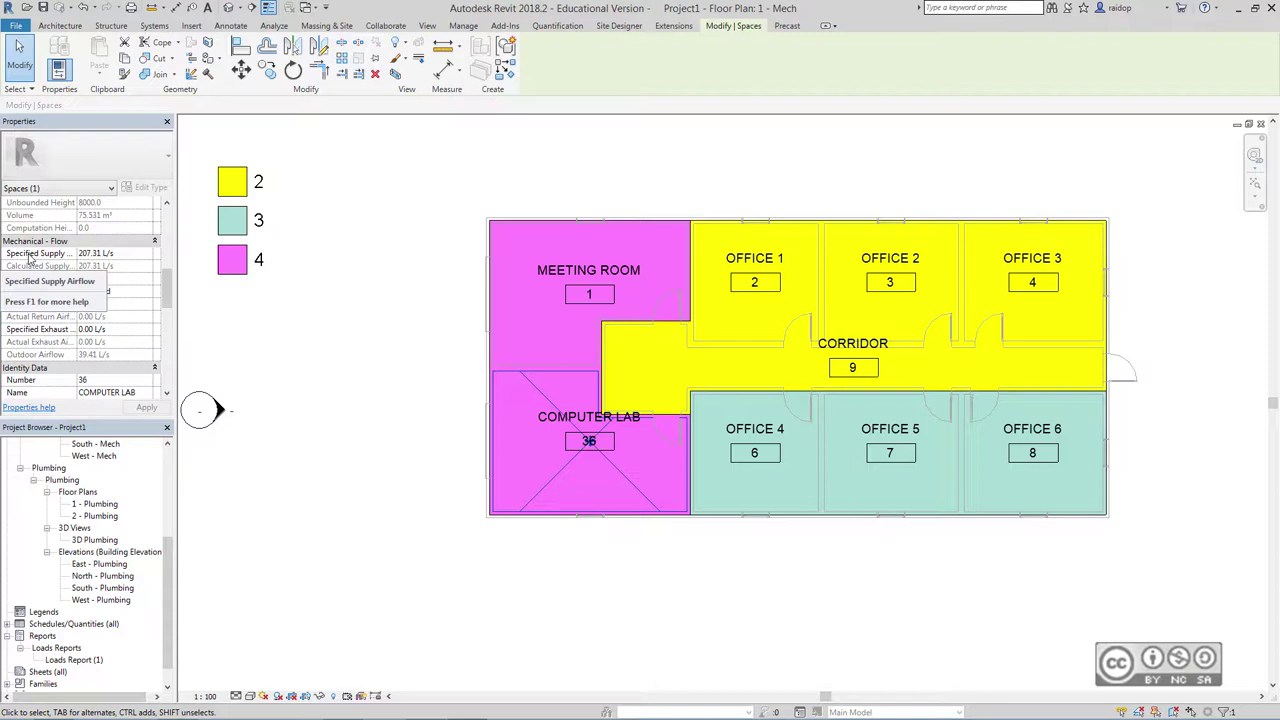
pyautogui.click(366, 206)
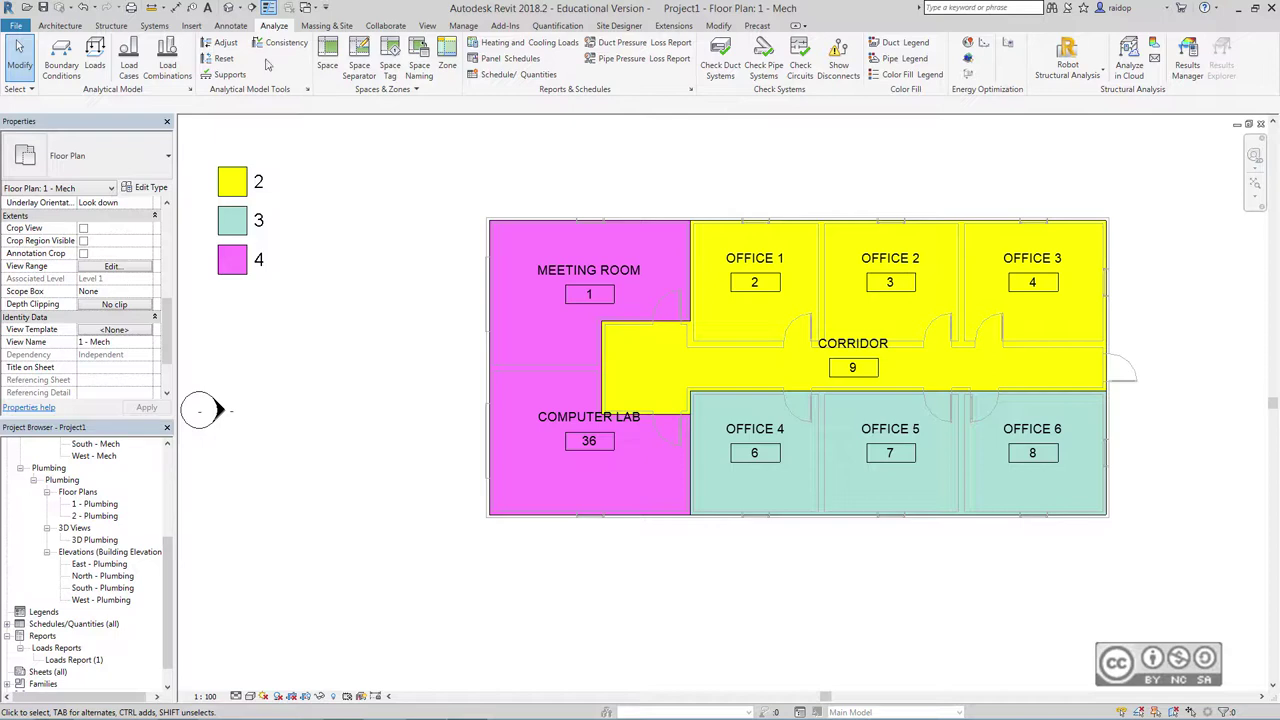
# - Place two M_Supply Diffuser 600 x 600 air terminals, one above the other, in the Computer Lab
pyautogui.click(153, 28)
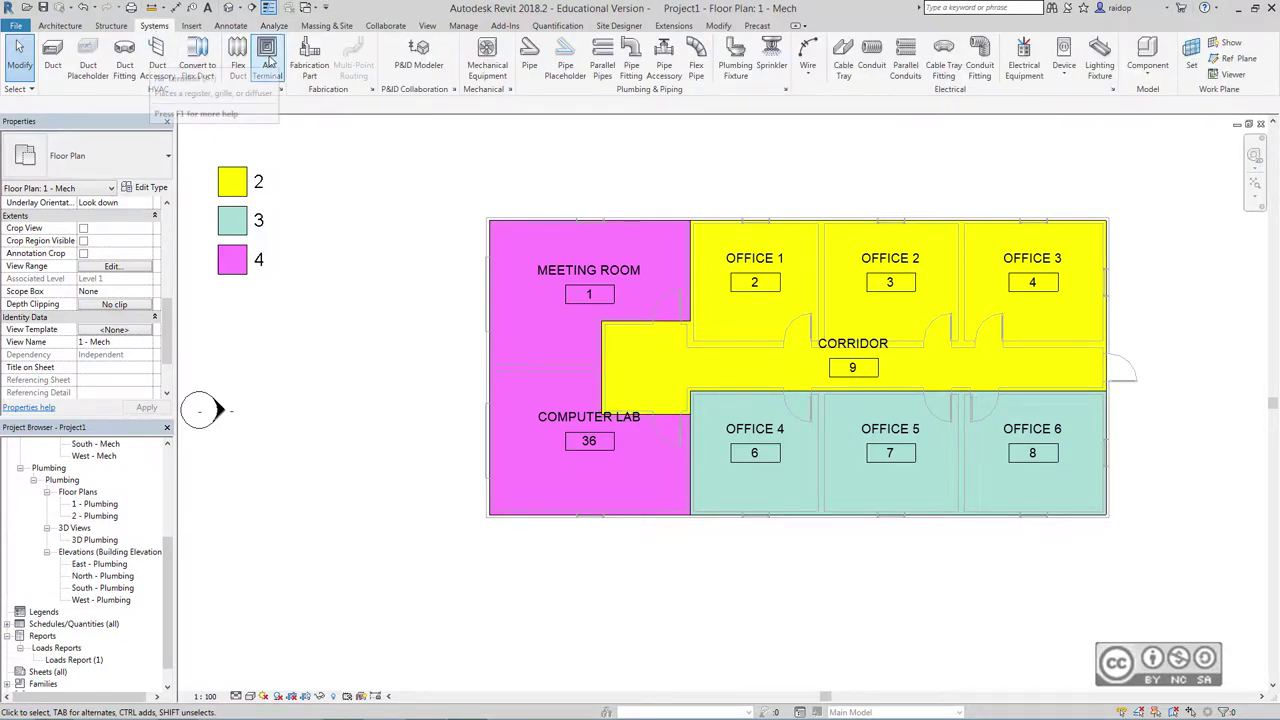
pyautogui.click(267, 64)
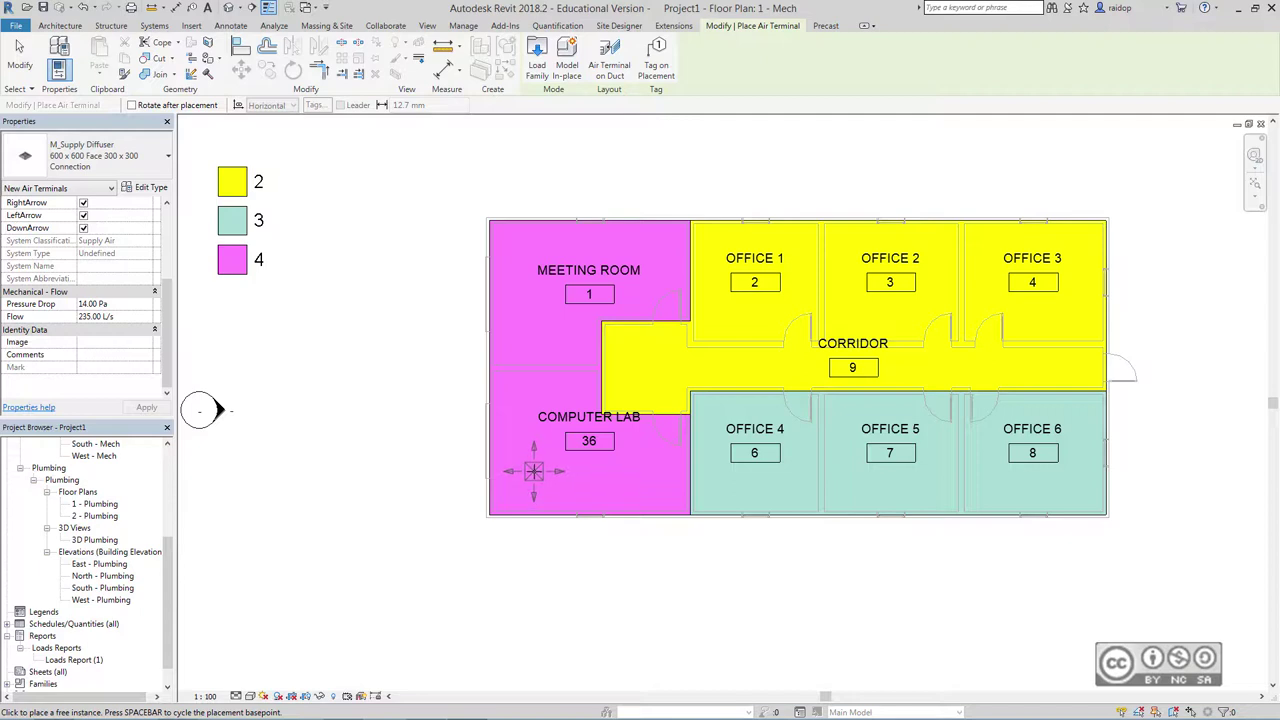
pyautogui.click(533, 470)
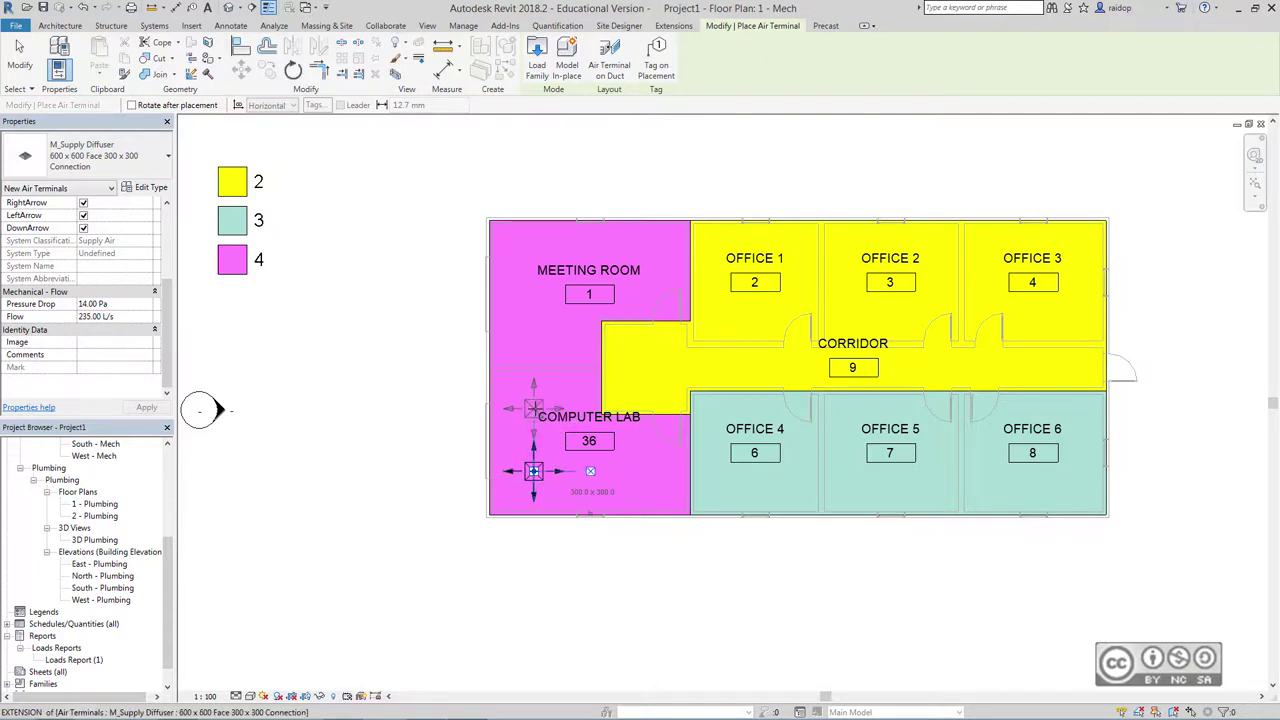
pyautogui.click(533, 408)
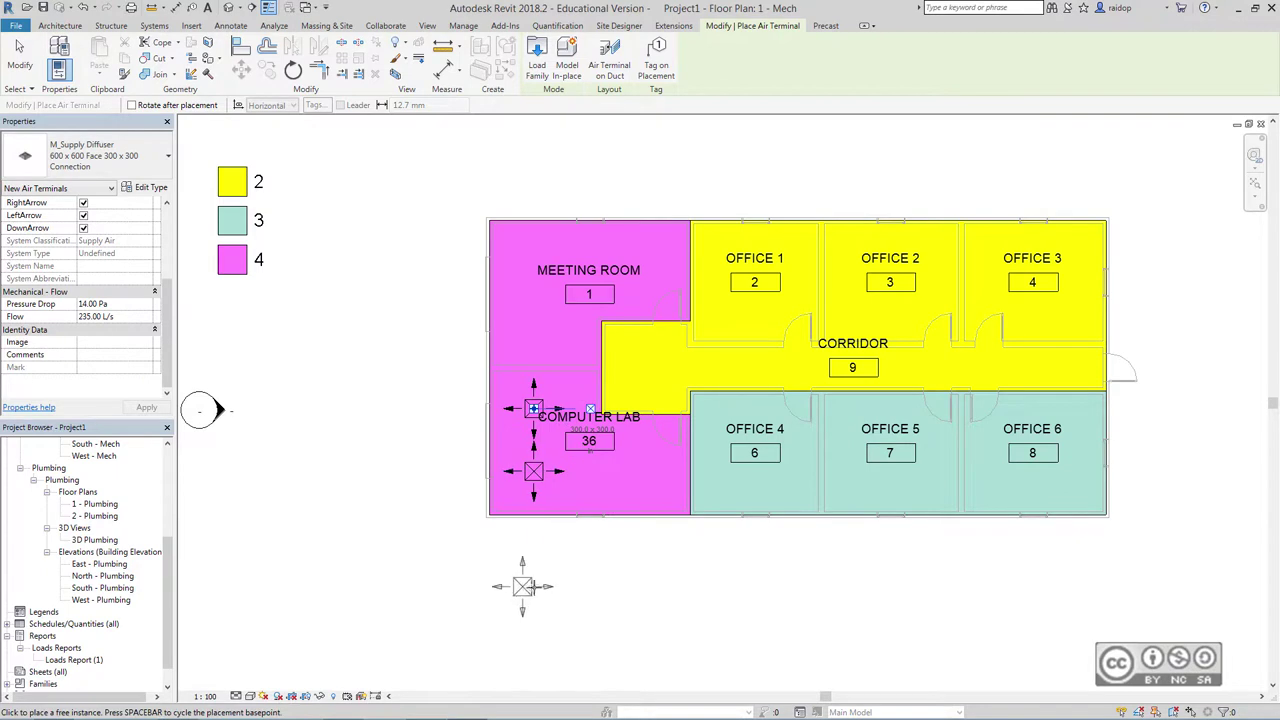
pyautogui.press('Escape')
pyautogui.press('Escape')
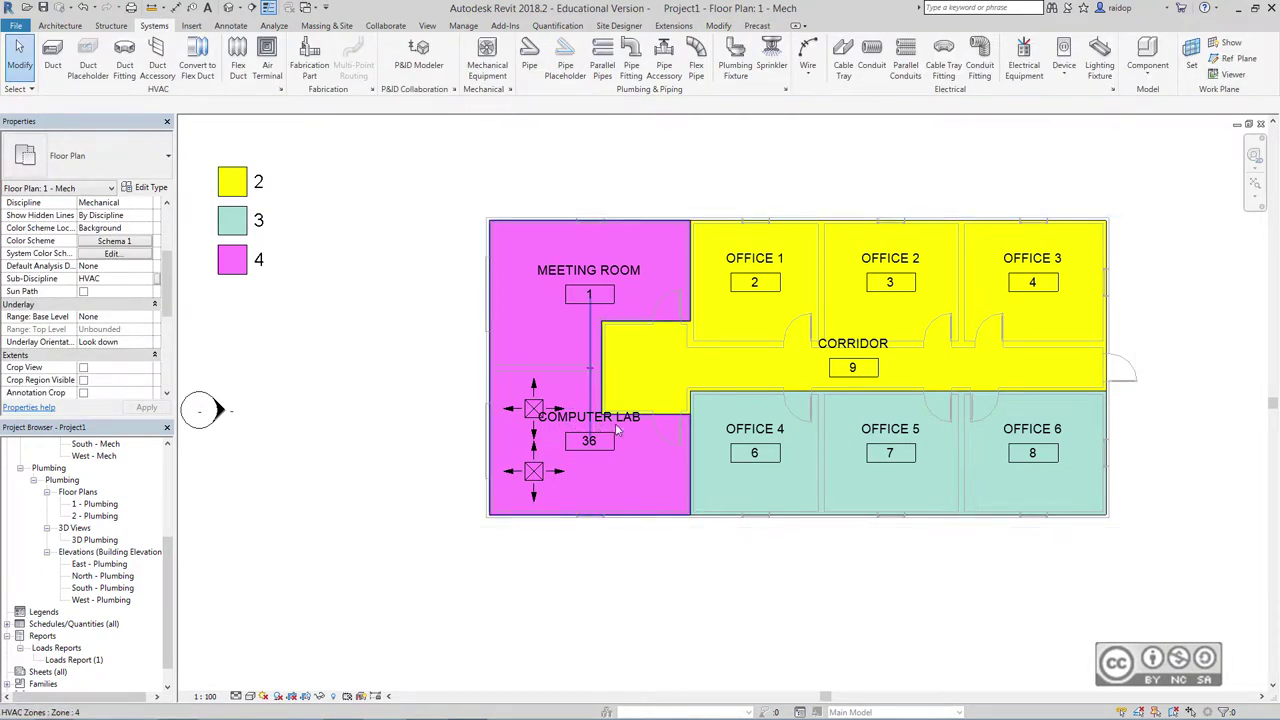
# - Change both Computer Lab diffusers' flow from 235 to 120 L/s and confirm the space's 240 L/s supply
pyautogui.click(600, 478)
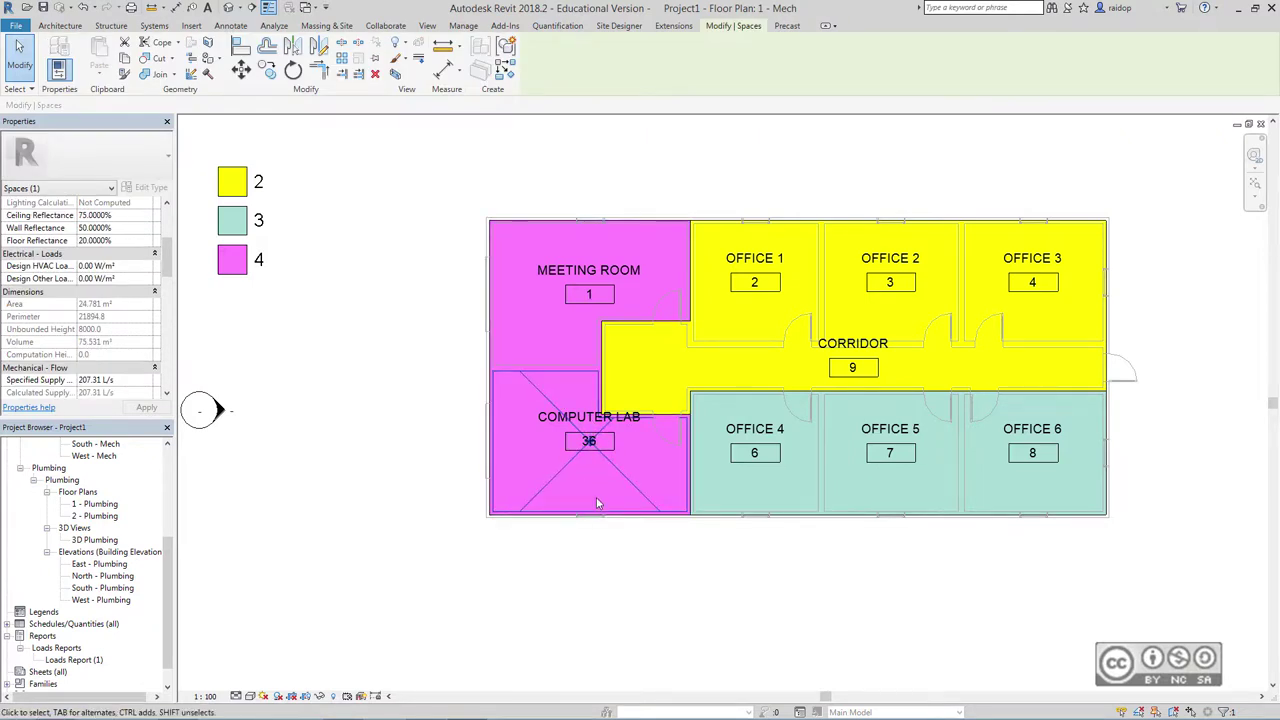
pyautogui.scroll(-3, 35, 287)
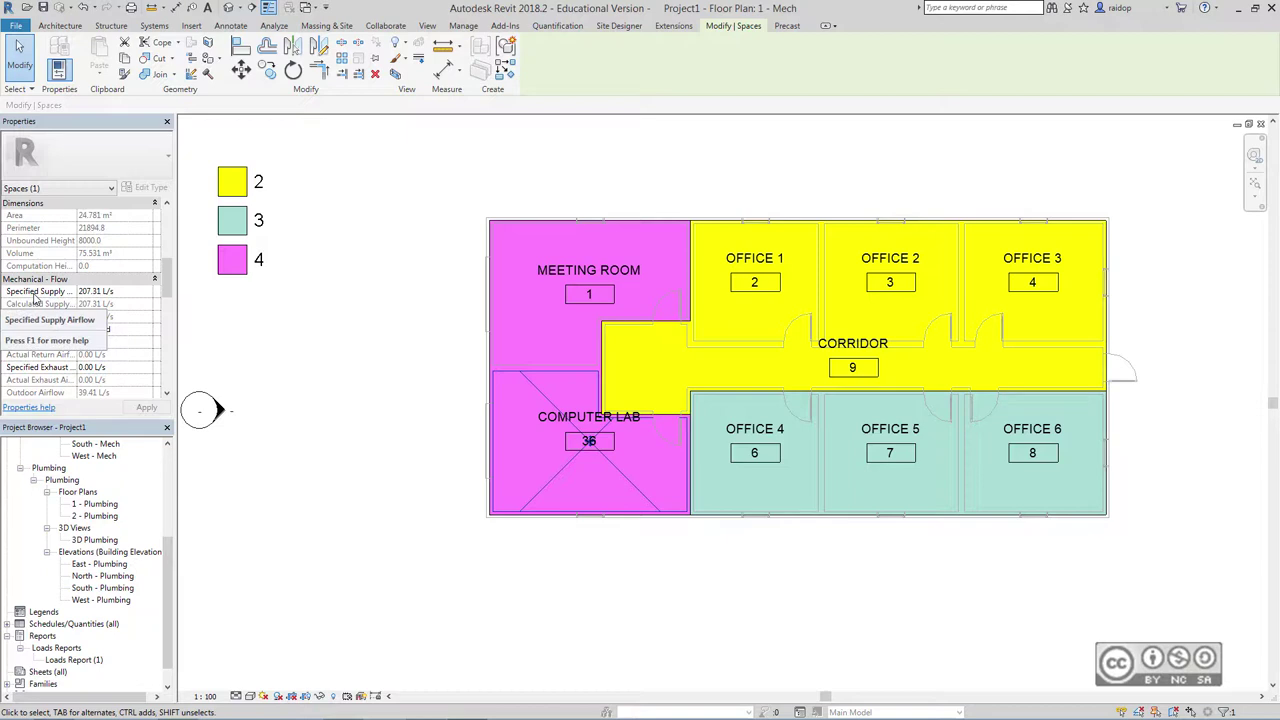
pyautogui.click(308, 327)
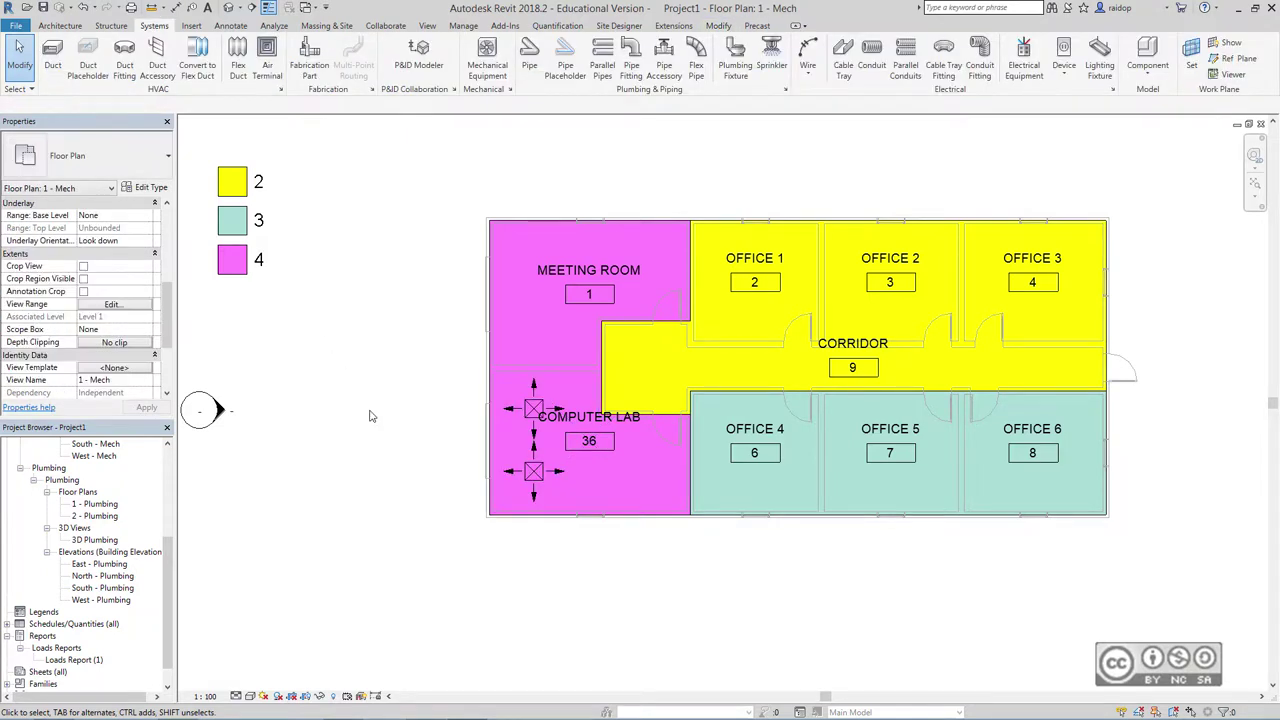
pyautogui.click(535, 469)
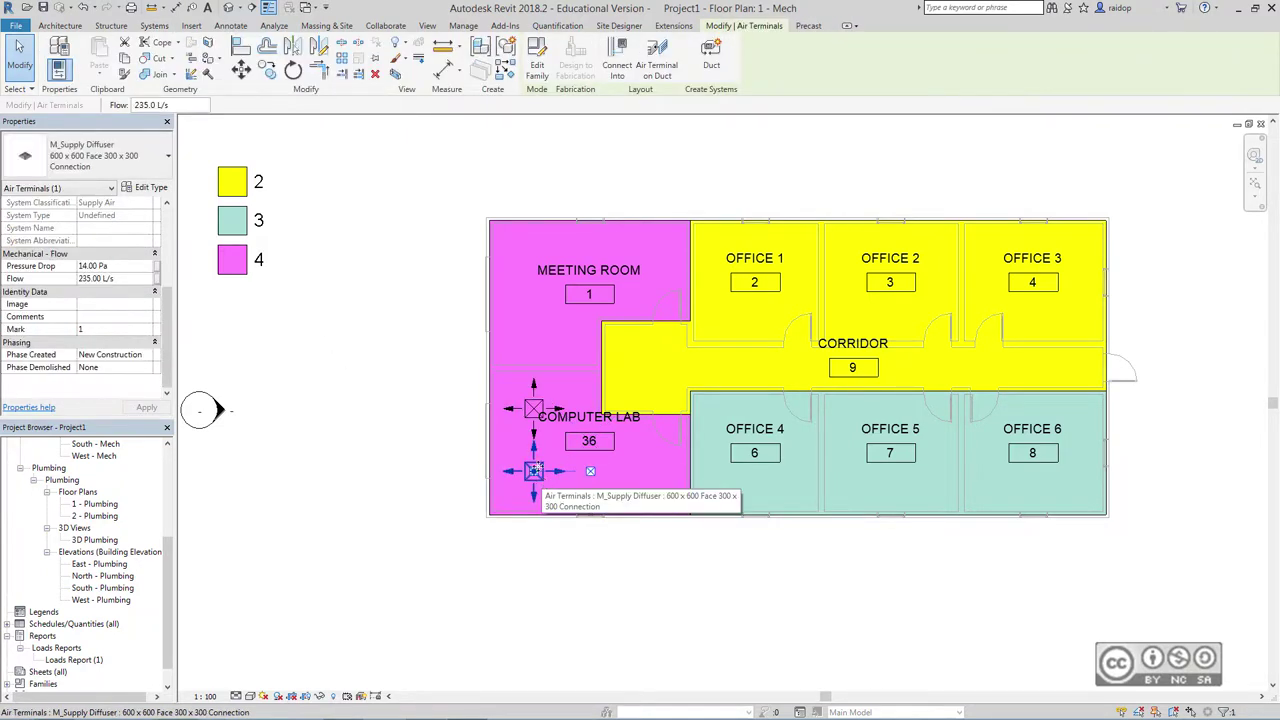
pyautogui.keyDown('ctrl'); pyautogui.click(533, 408); pyautogui.keyUp('ctrl')
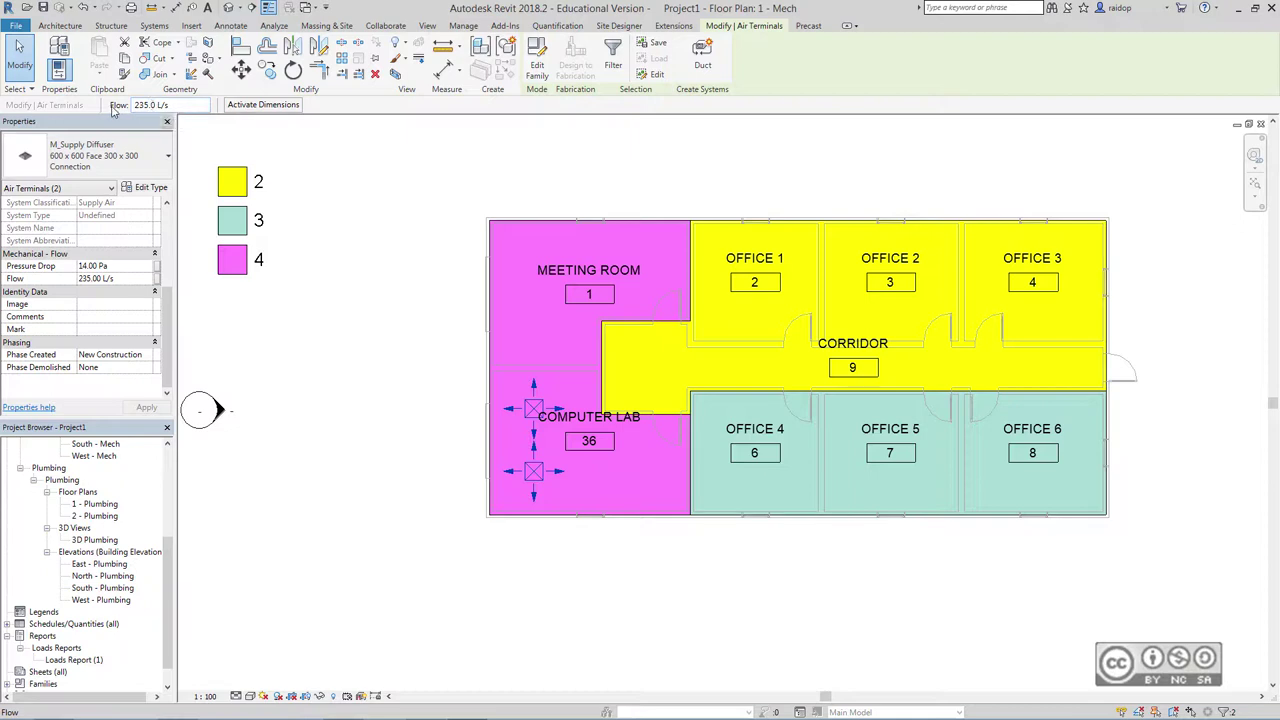
pyautogui.doubleClick(150, 105)
pyautogui.write('1')
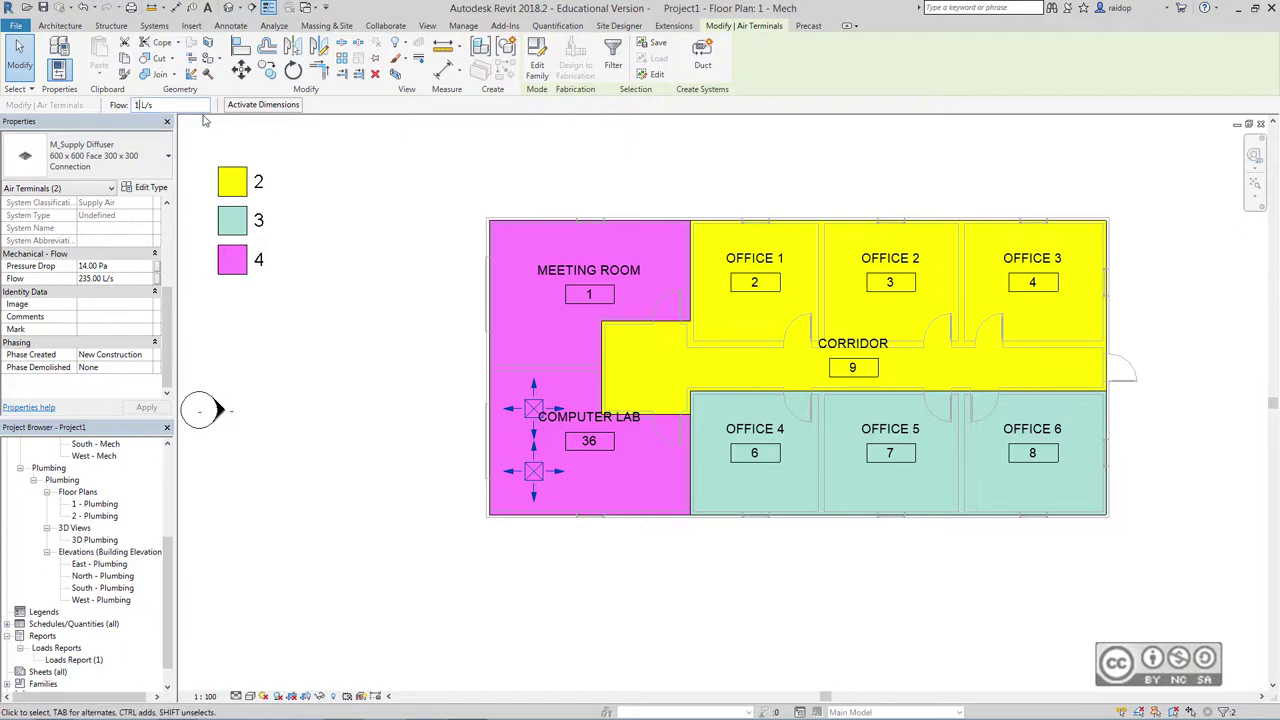
pyautogui.write('20')
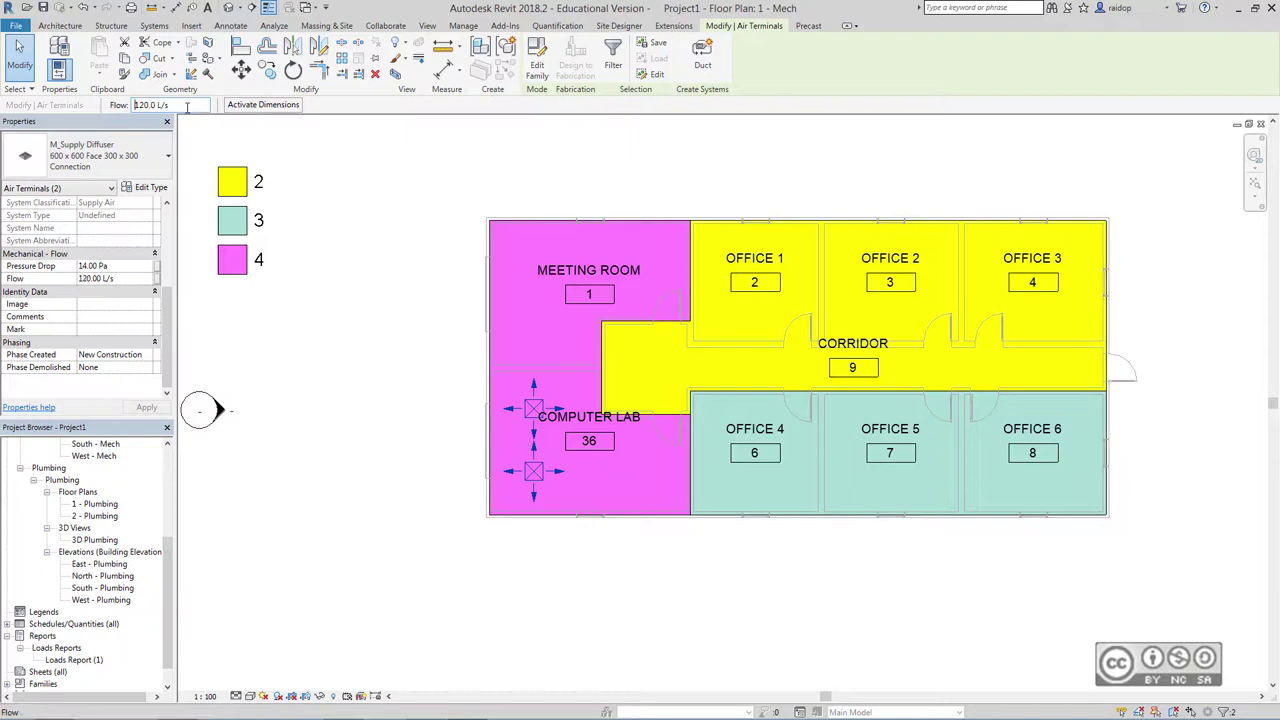
pyautogui.click(342, 366)
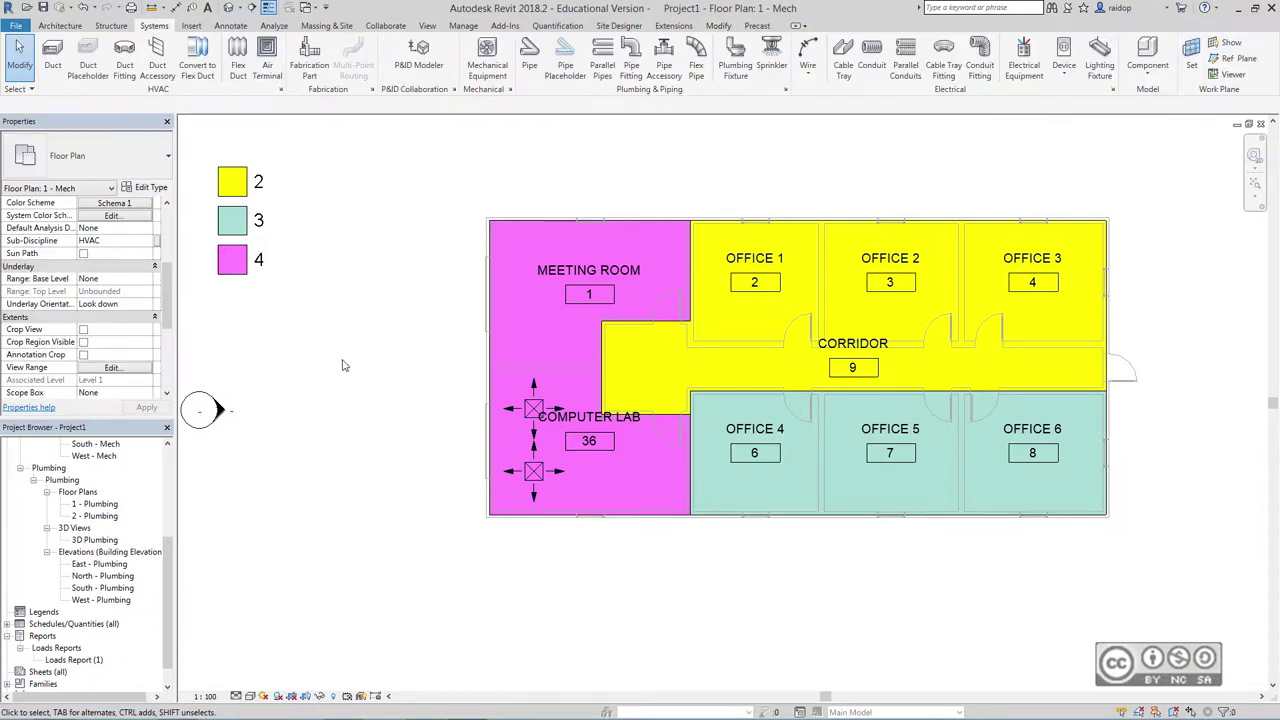
pyautogui.click(621, 484)
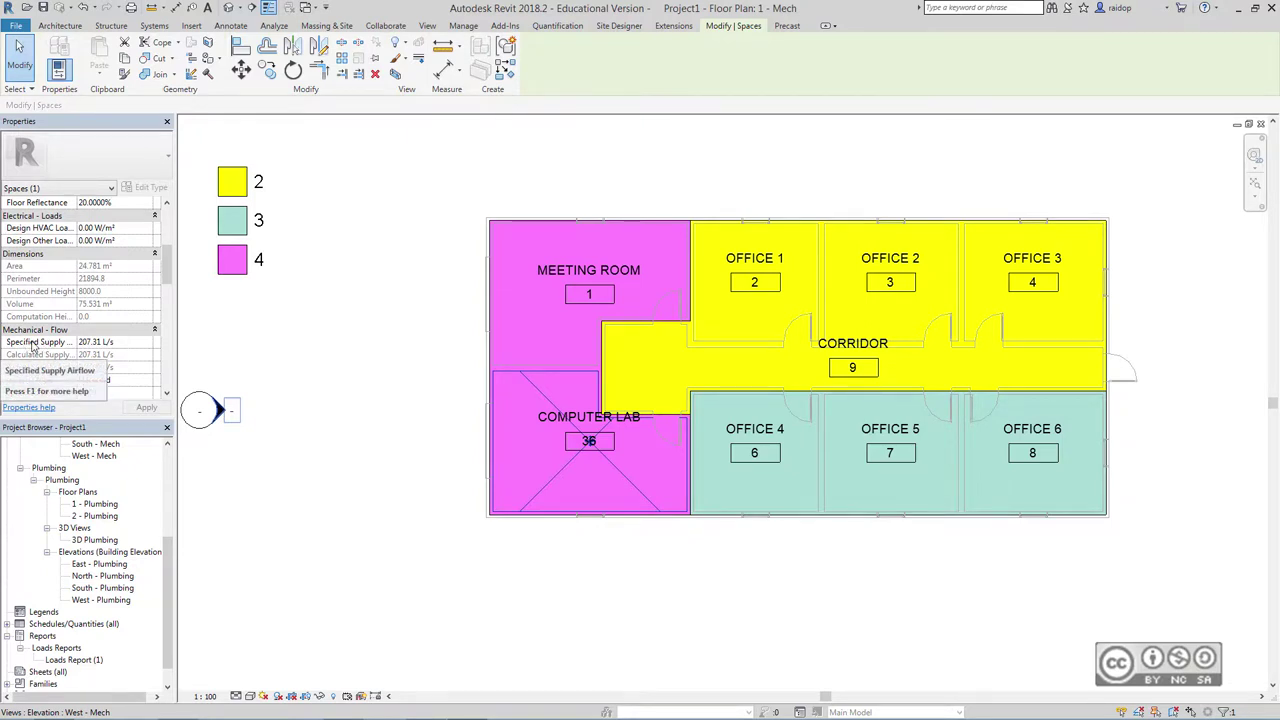
pyautogui.click(360, 340)
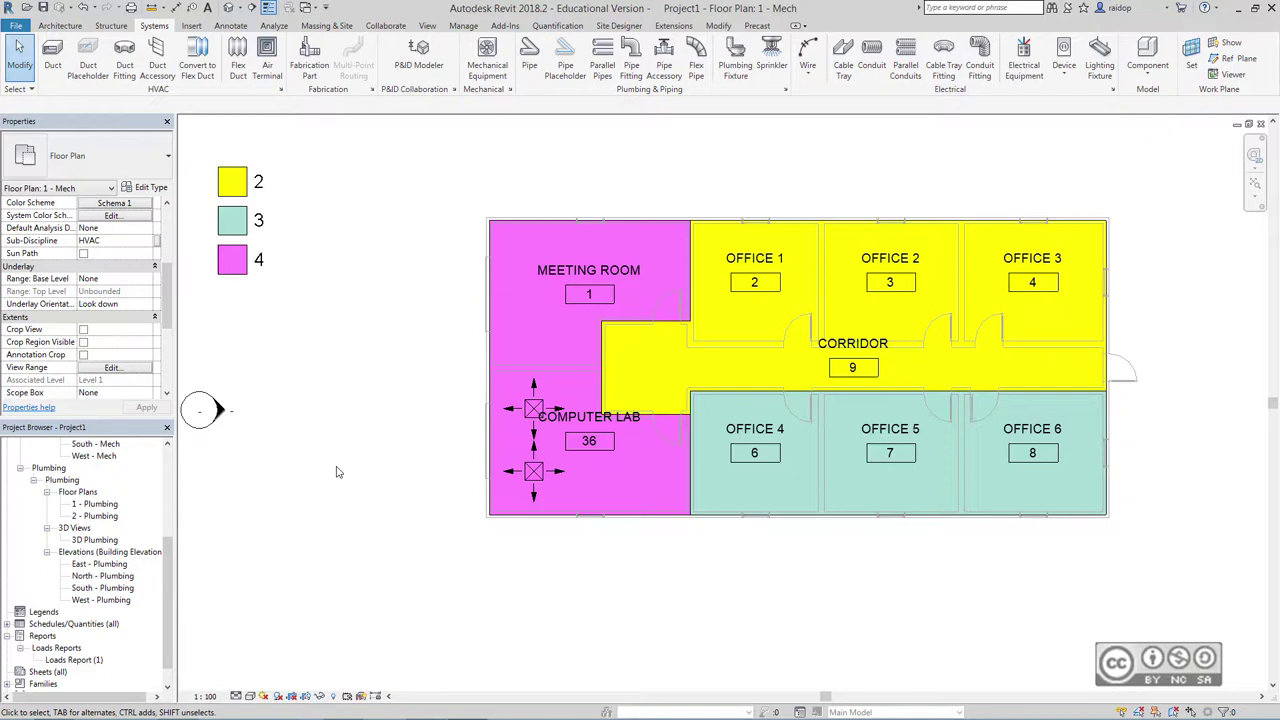
# - Export the default 3D view to gbXML using room and space volumes
pyautogui.click(229, 8)
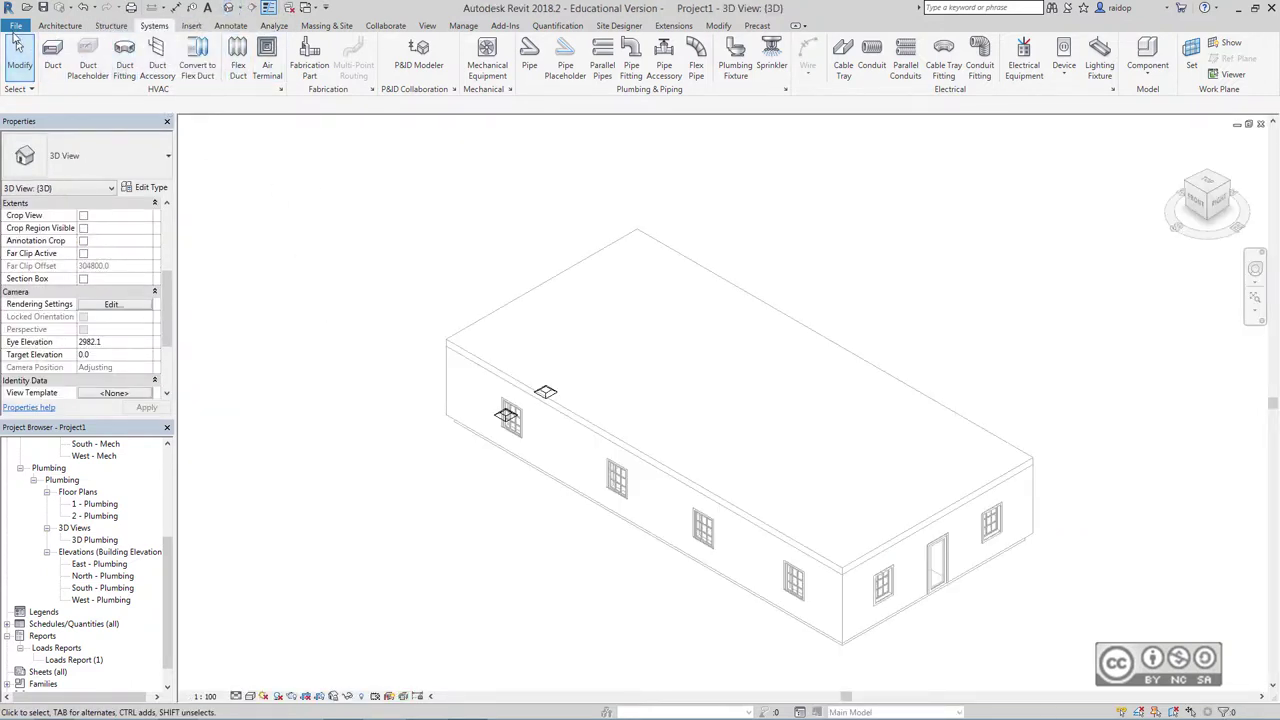
pyautogui.click(16, 25)
pyautogui.moveTo(47, 235)
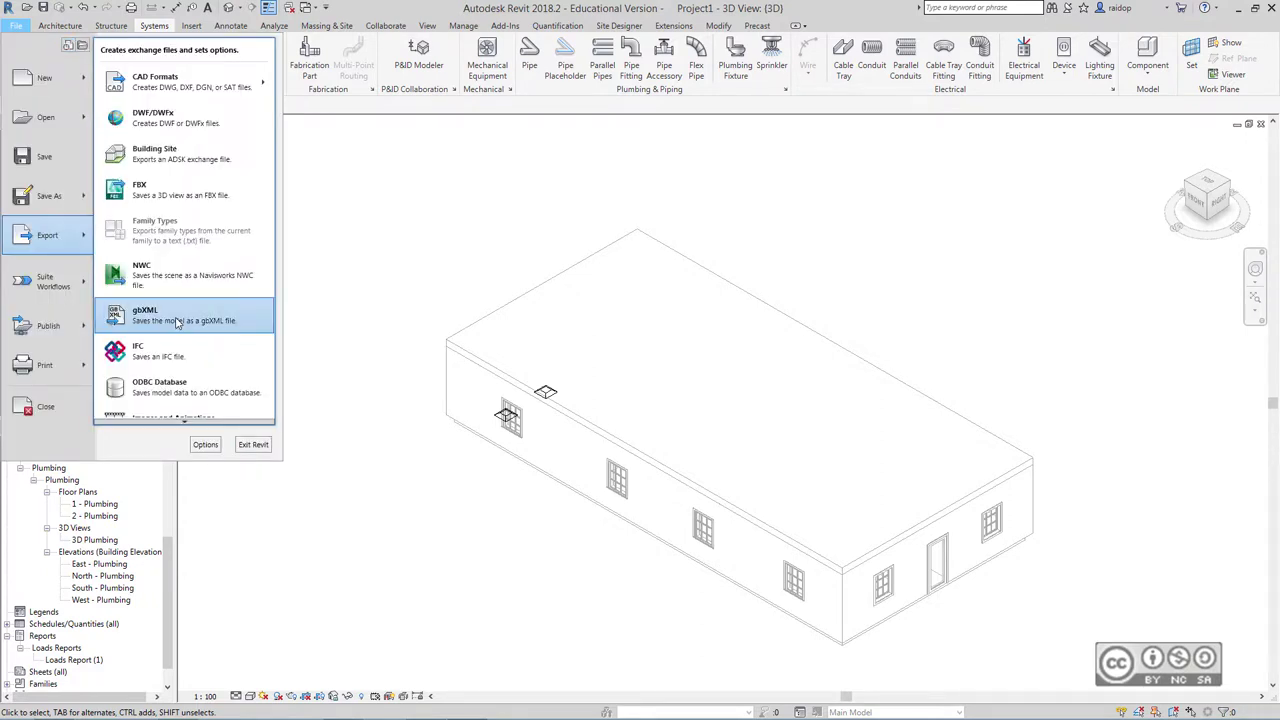
pyautogui.click(177, 322)
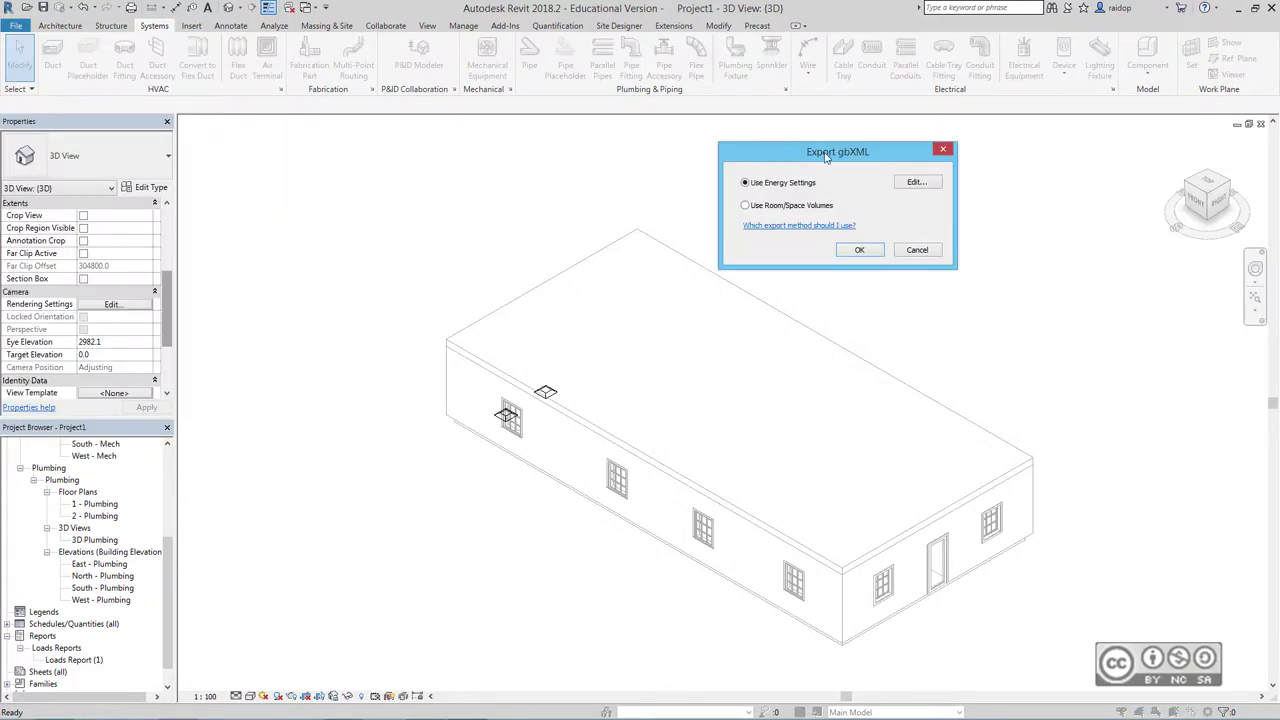
pyautogui.click(747, 206)
pyautogui.click(857, 250)
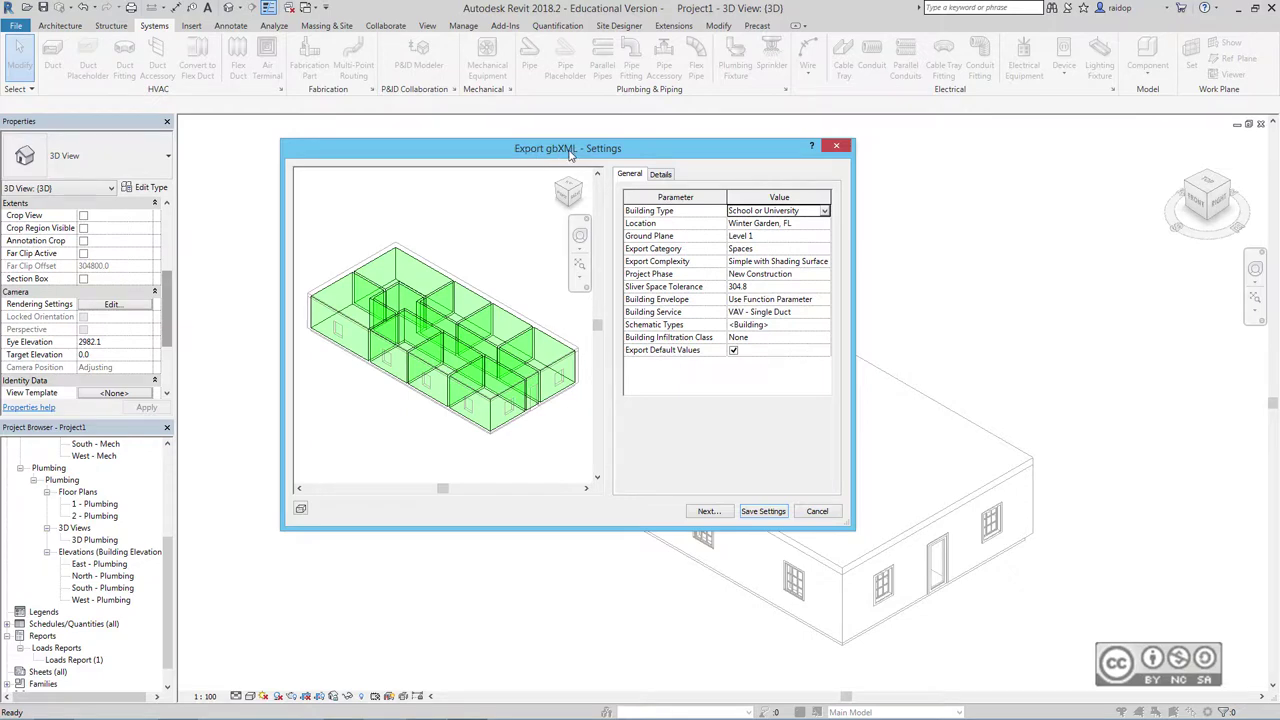
pyautogui.click(708, 511)
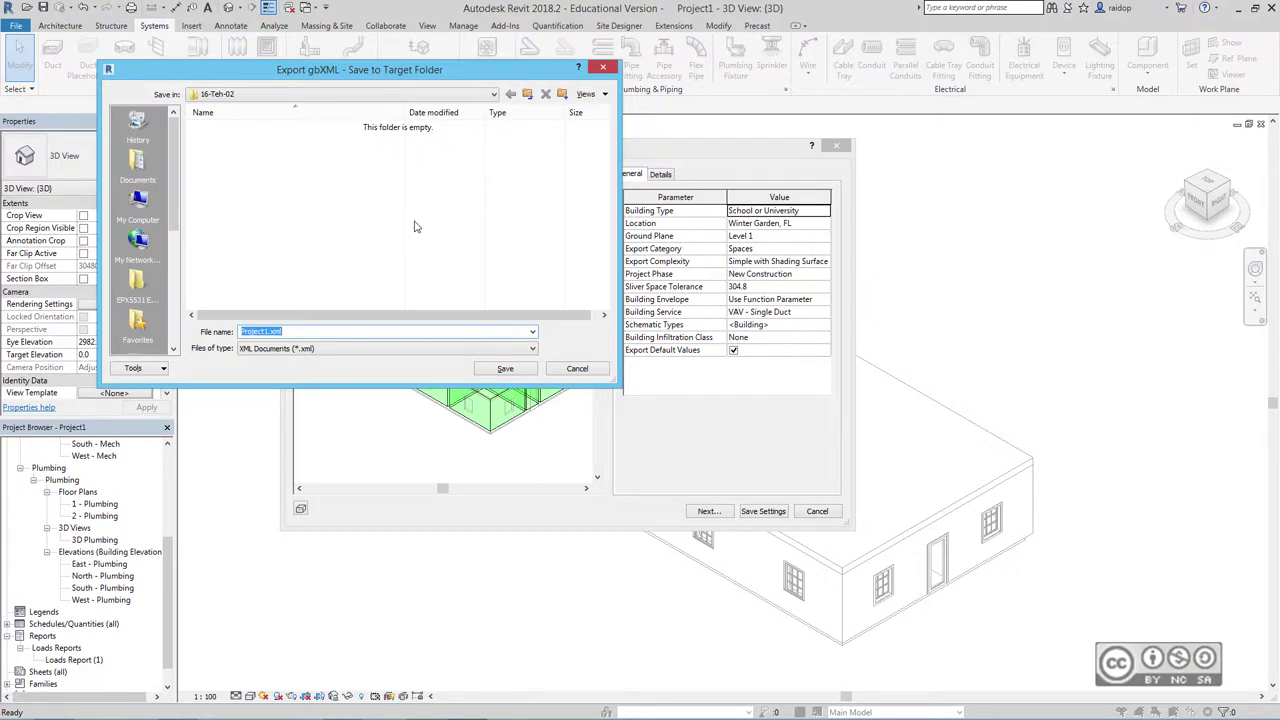
# - Save the gbXML file as 'Building Performance' and launch a web browser
pyautogui.doubleClick(241, 332)
pyautogui.write('Building')
pyautogui.write(' Performance')
pyautogui.click(506, 370)
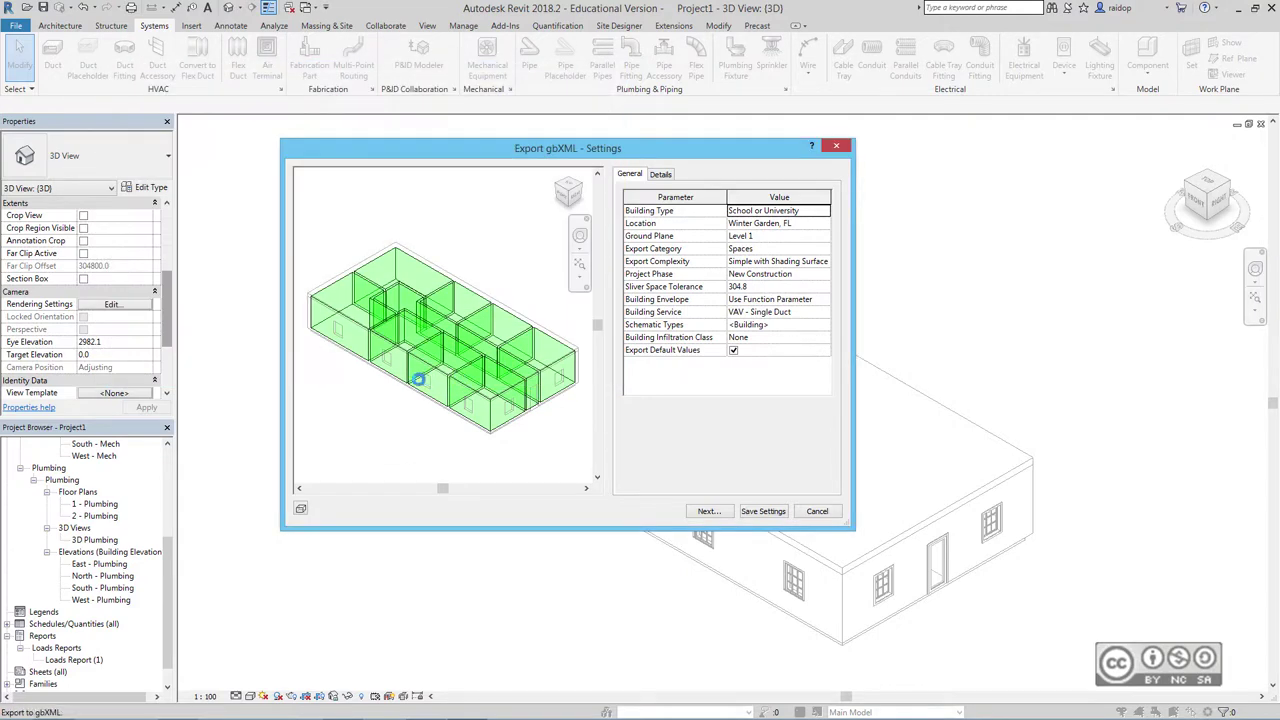
pyautogui.click(136, 707)
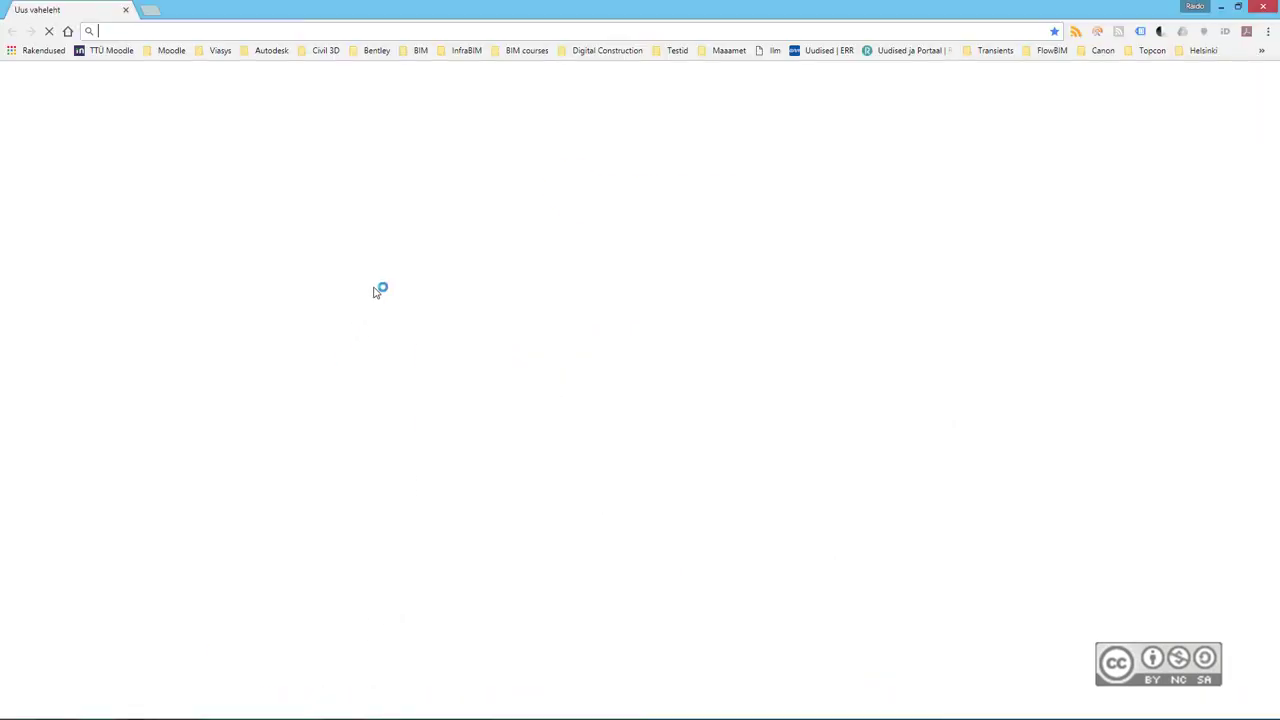
# - Go to the Green Building Studio site at gbs.autodesk.com and sign in with the account password
pyautogui.write('gbs.autodesk.com')
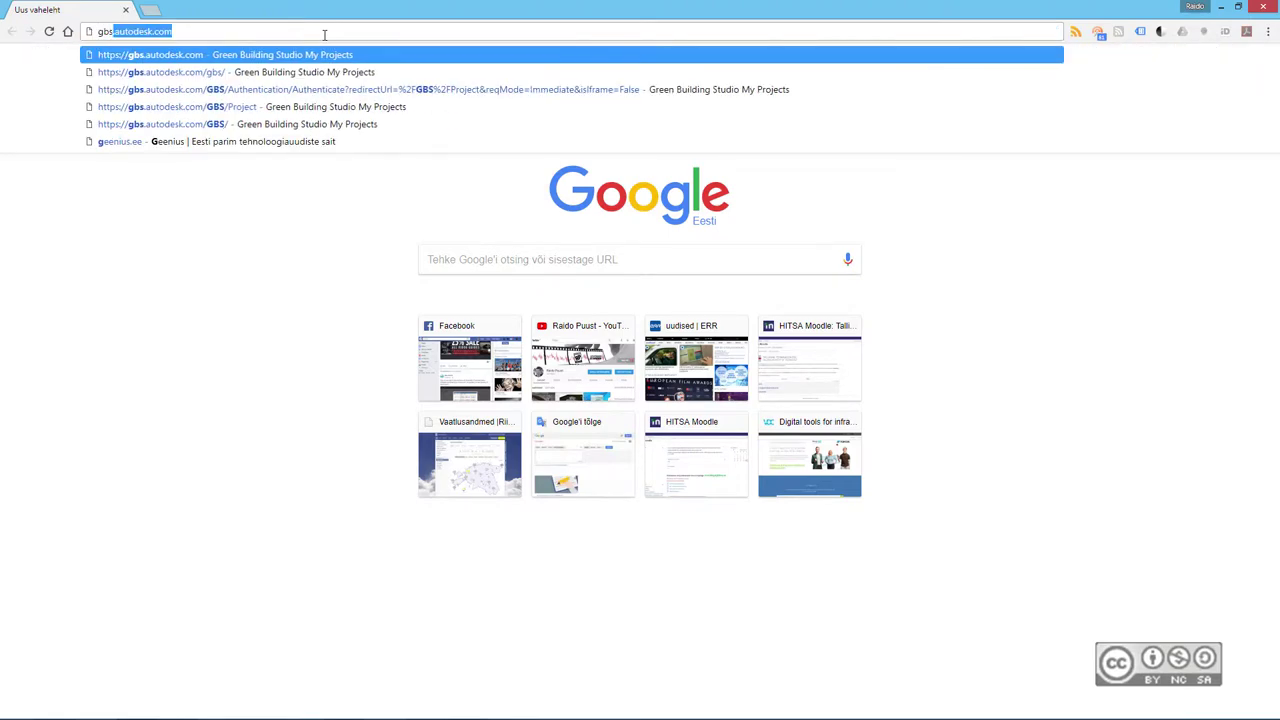
pyautogui.press('Return')
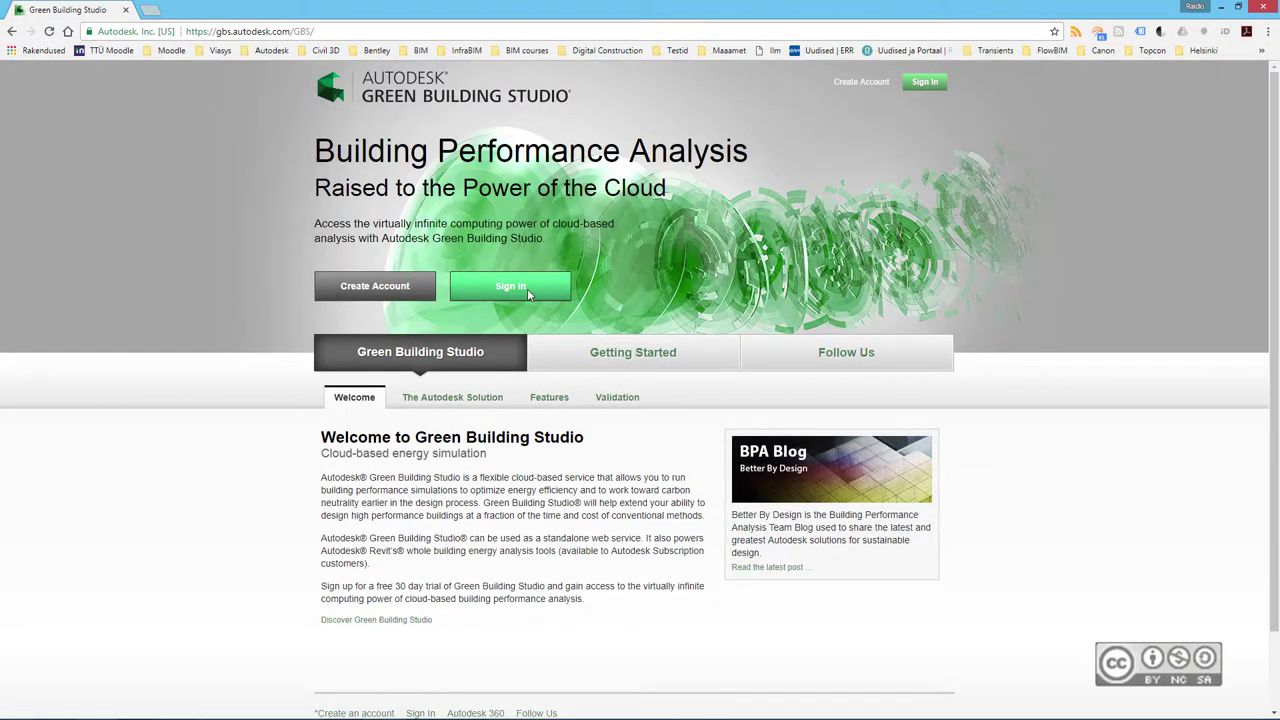
pyautogui.click(515, 295)
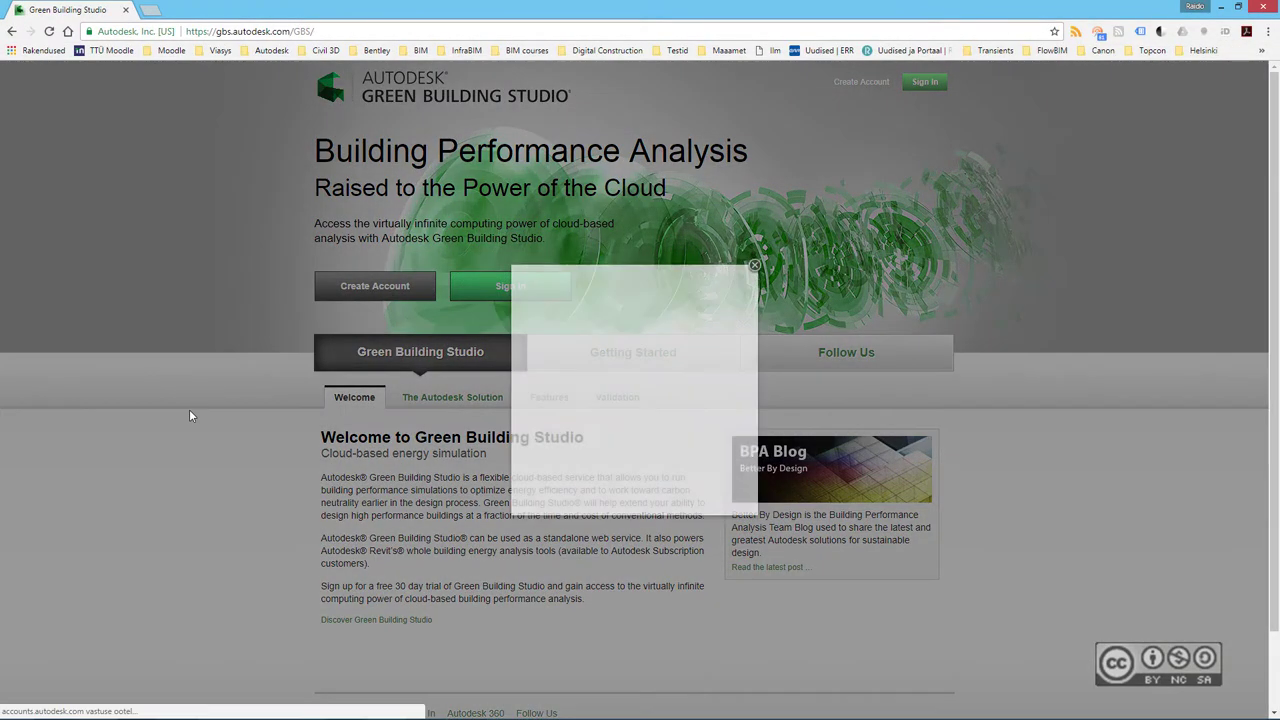
pyautogui.write('raidop')
pyautogui.click(705, 330)
pyautogui.write('***')
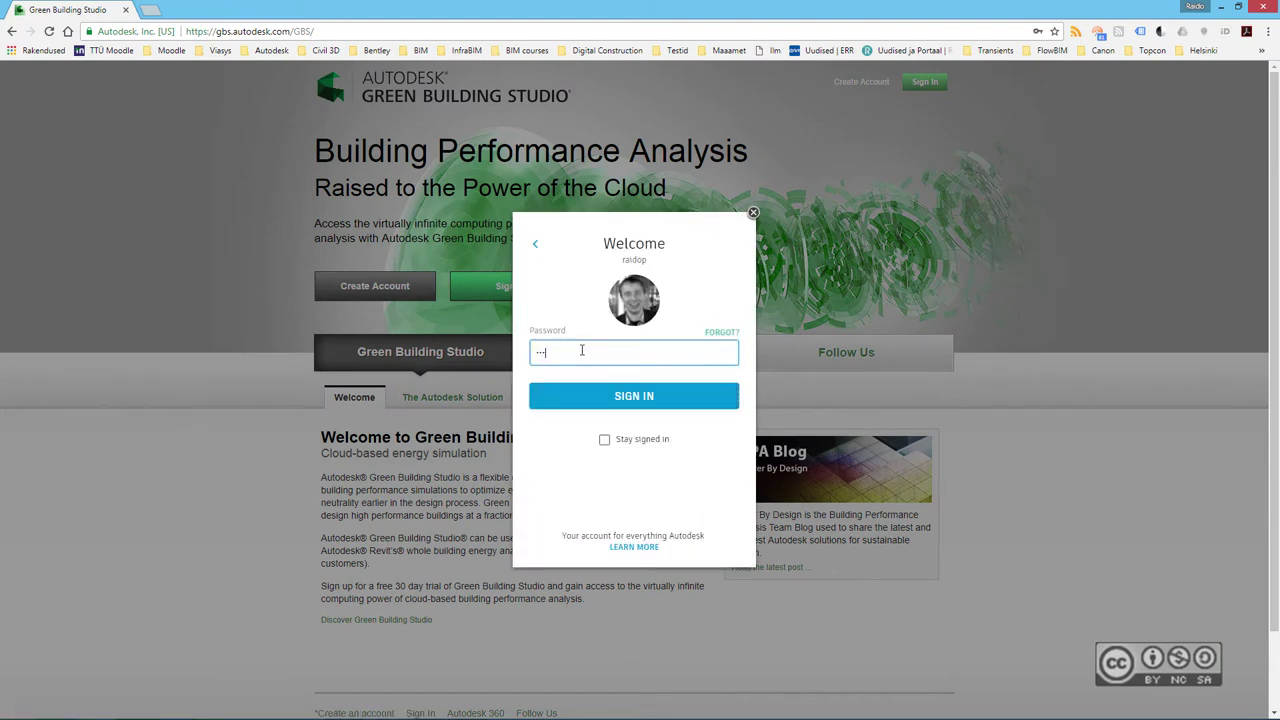
pyautogui.press('Return')
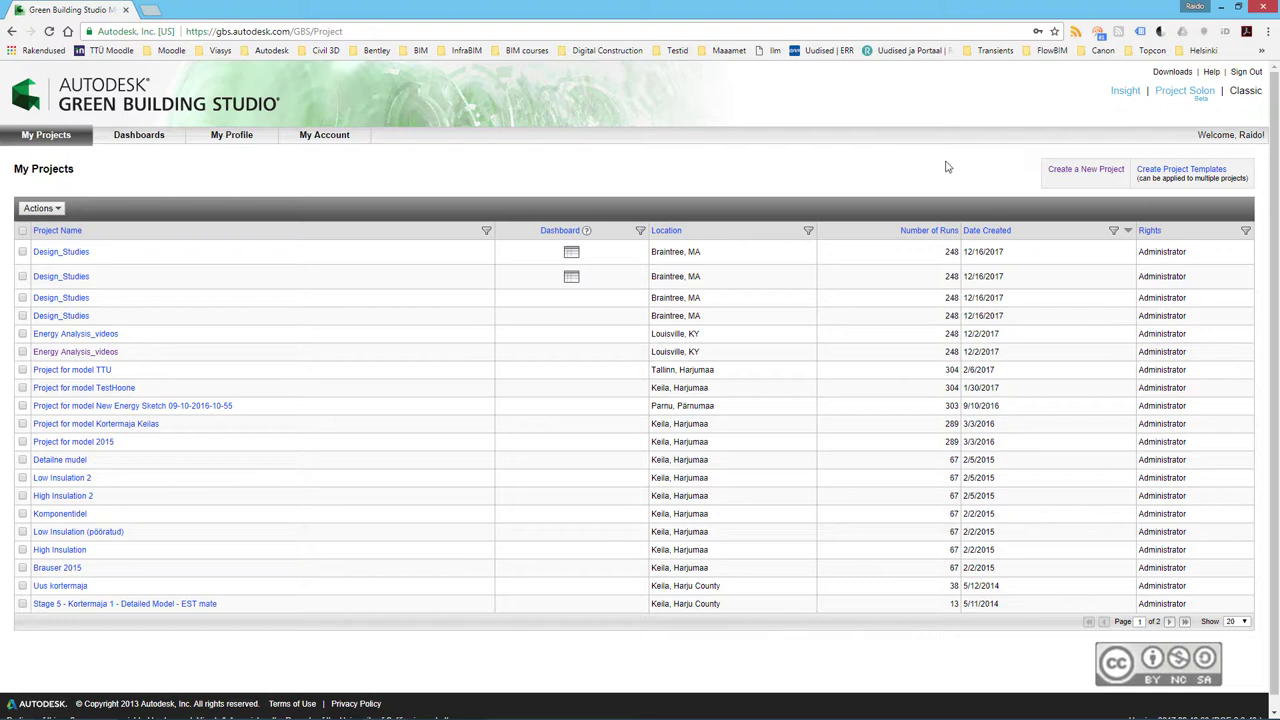
# - Start a new test project named Energiatõhusus with building type School Or University
pyautogui.click(1090, 169)
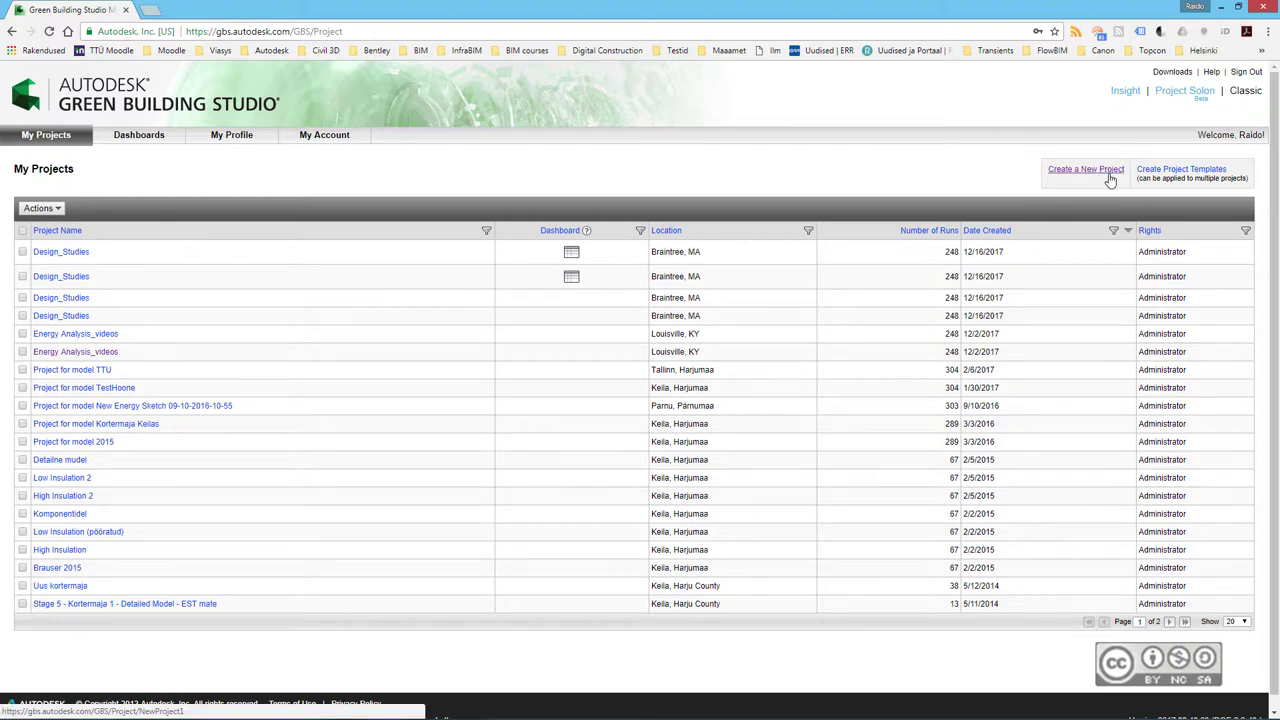
pyautogui.write('E')
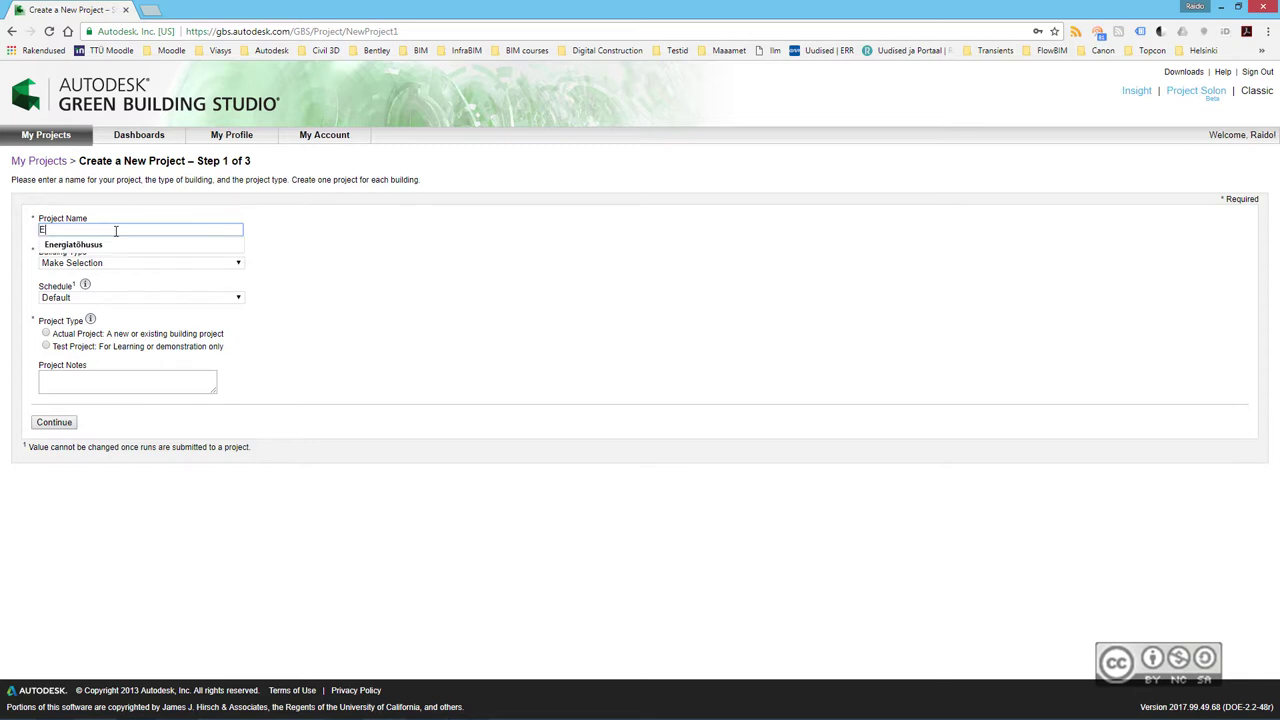
pyautogui.write('nergia')
pyautogui.press('Down')
pyautogui.press('Tab')
pyautogui.click(104, 264)
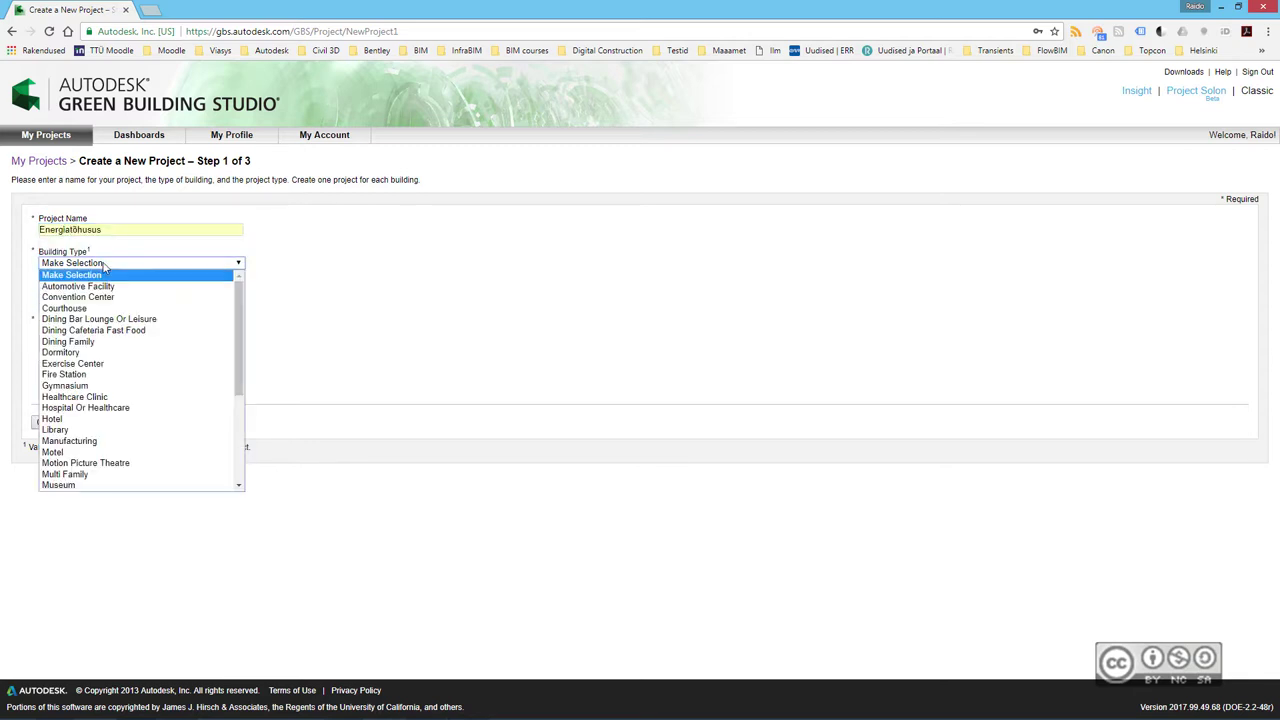
pyautogui.scroll(-2, 241, 374)
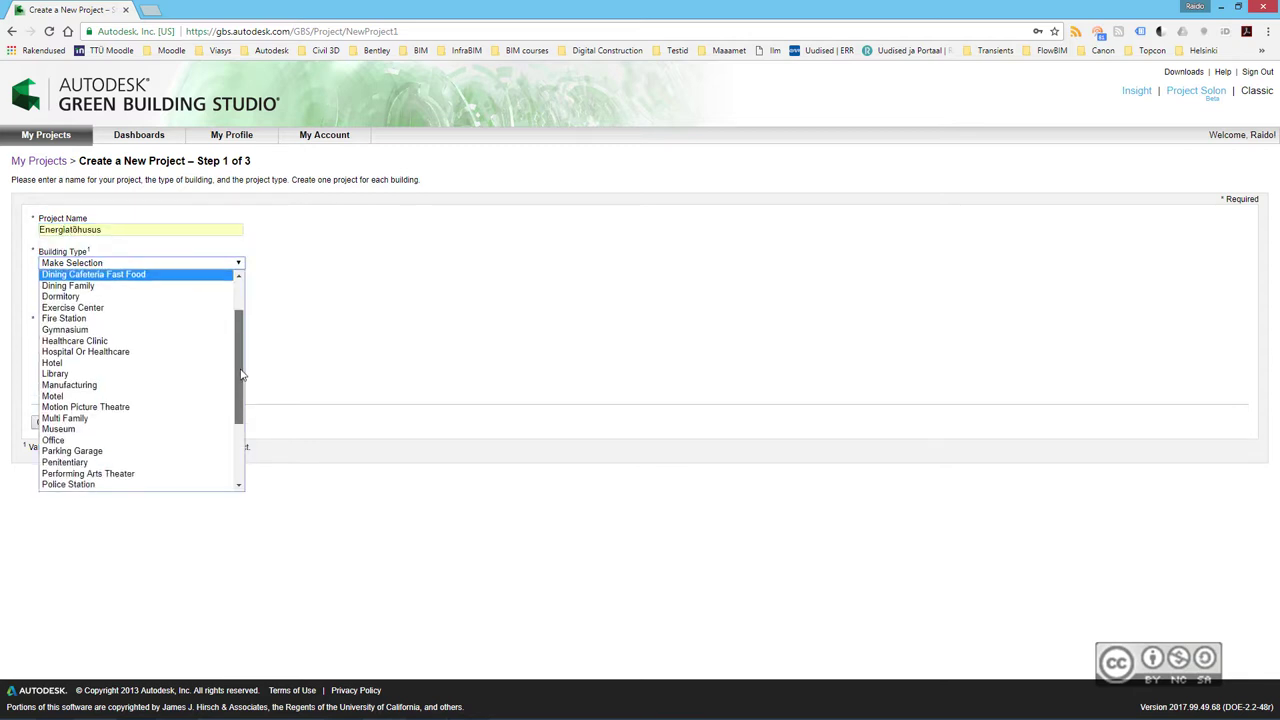
pyautogui.scroll(-1, 241, 374)
pyautogui.scroll(-3, 241, 374)
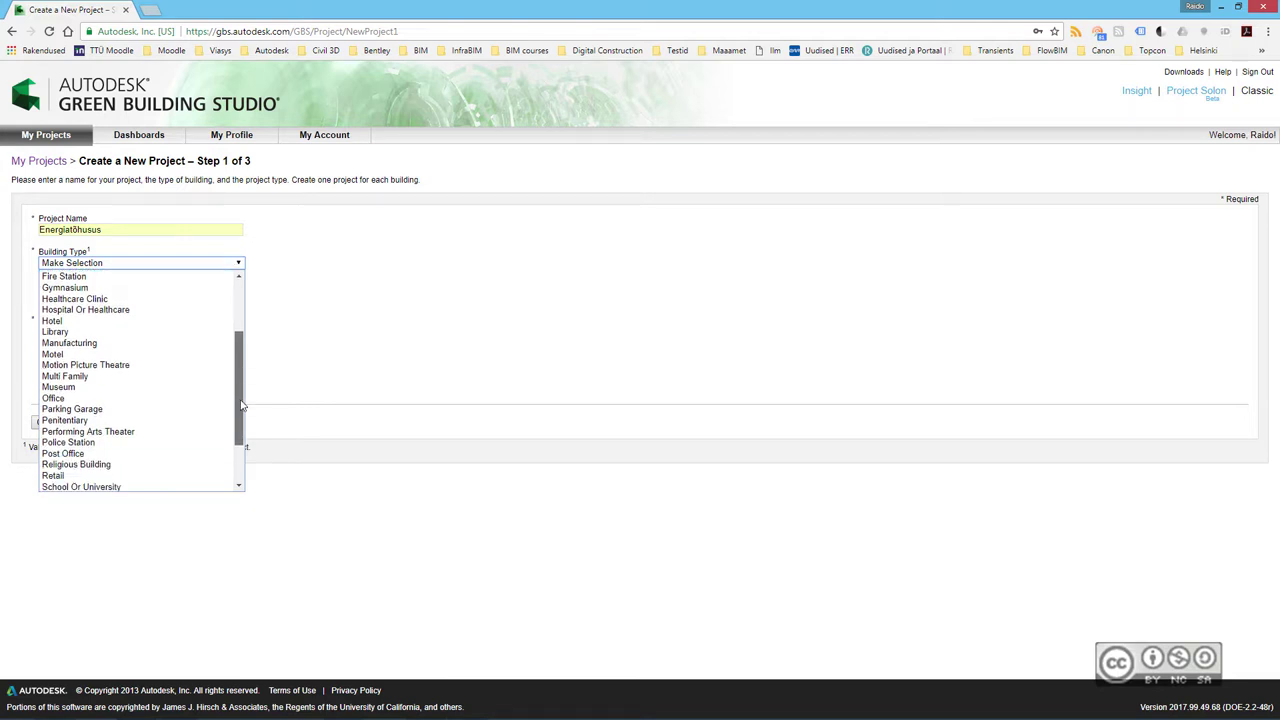
pyautogui.scroll(-2, 241, 374)
pyautogui.click(150, 429)
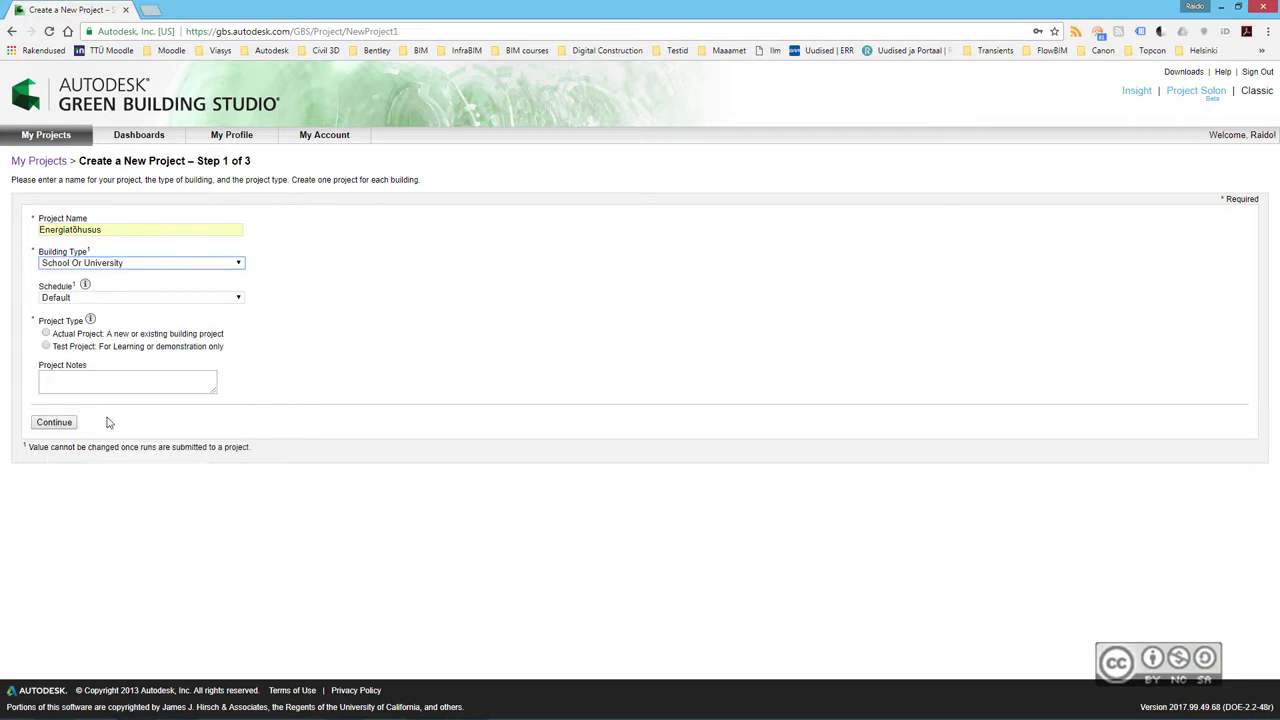
pyautogui.click(46, 346)
# - Locate the project at Winter Garden, Florida, 34787, accept the data-sharing terms and create it
pyautogui.click(57, 423)
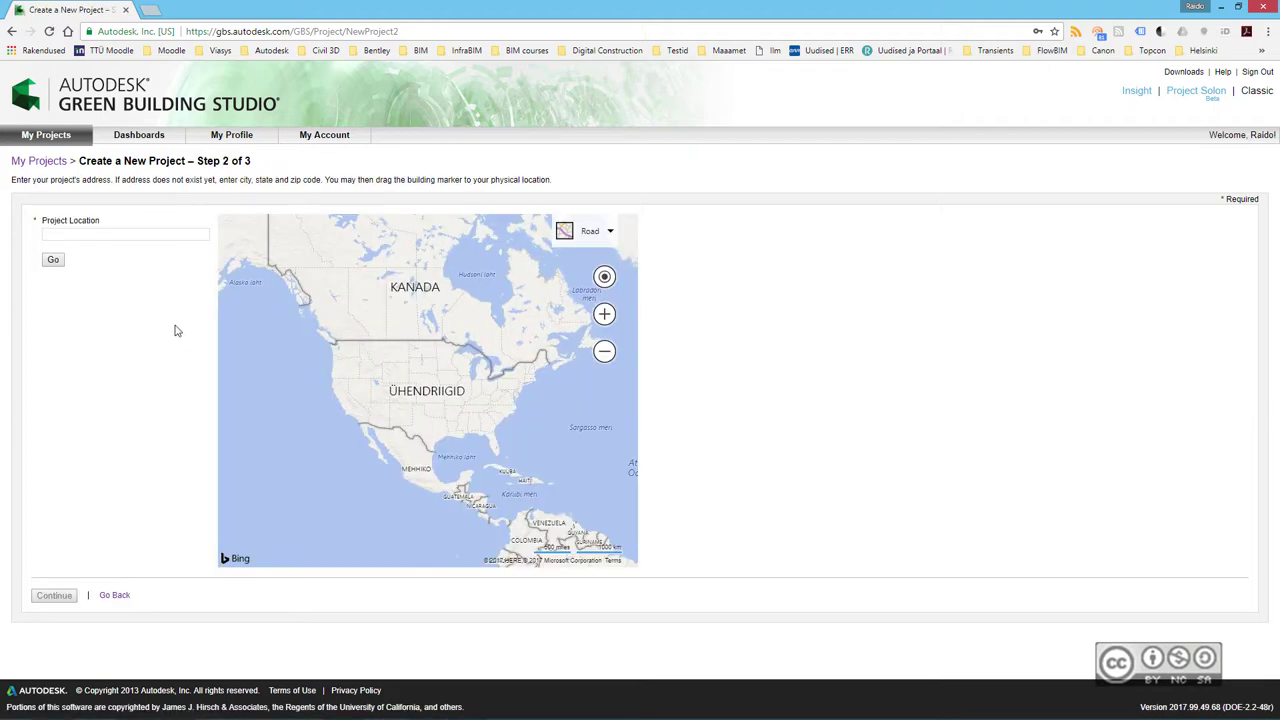
pyautogui.click(117, 237)
pyautogui.write('Winter')
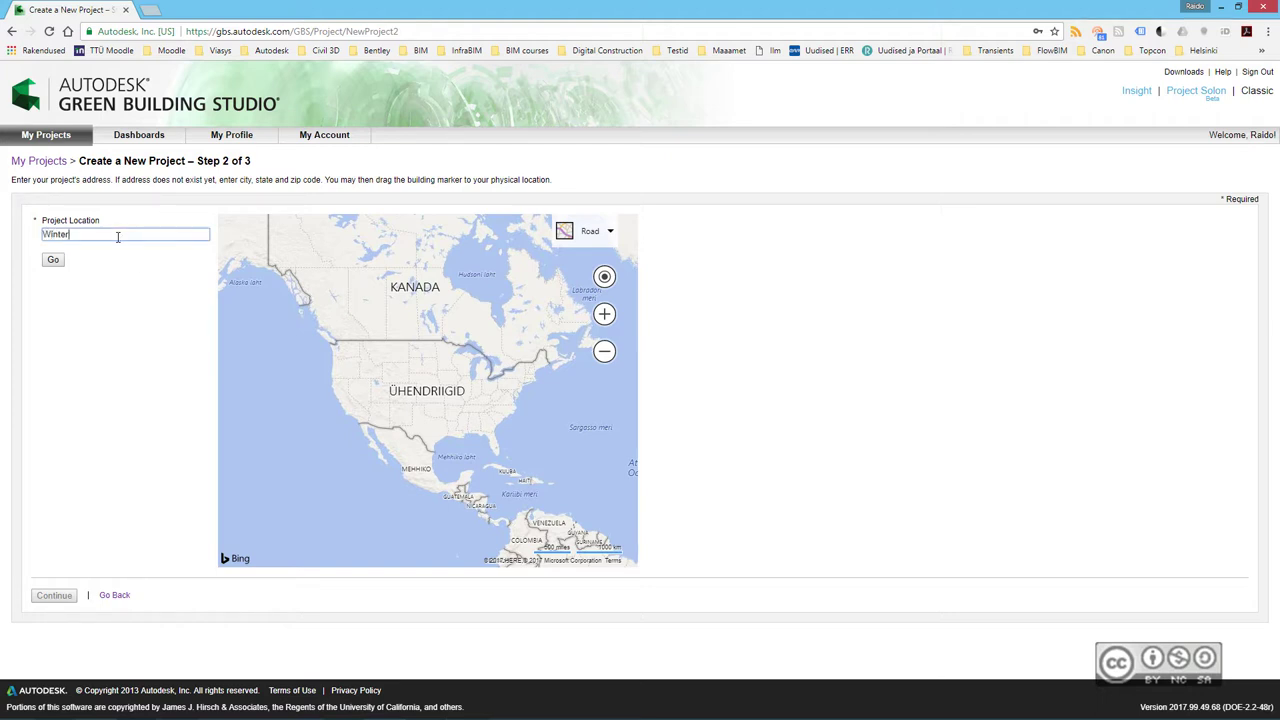
pyautogui.write(' Garden, Florida')
pyautogui.write(', 34787')
pyautogui.click(55, 262)
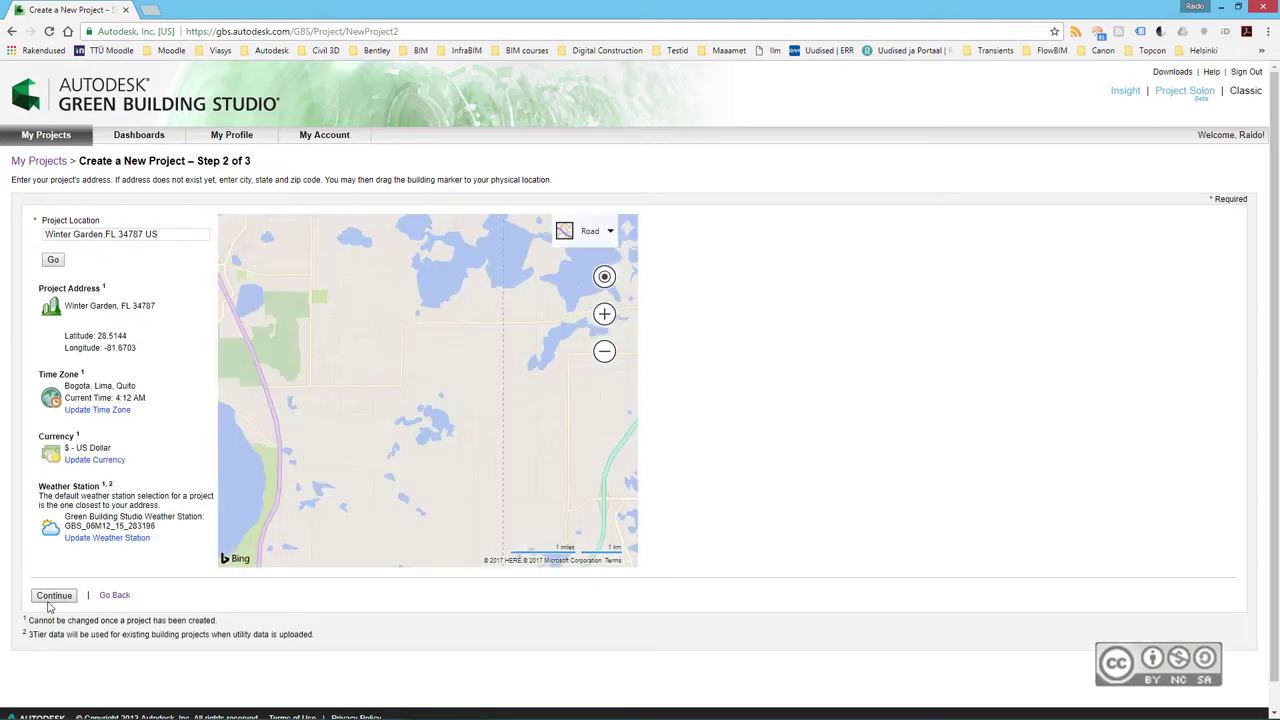
pyautogui.click(49, 600)
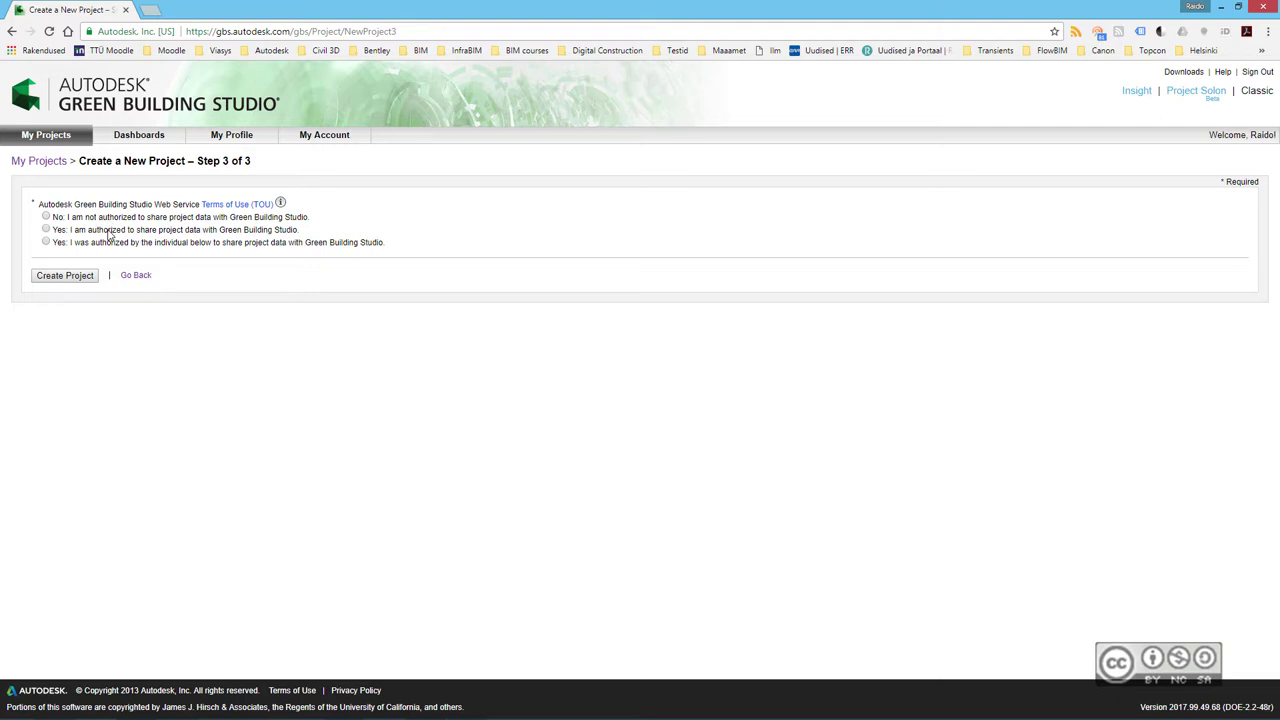
pyautogui.click(45, 230)
pyautogui.click(64, 280)
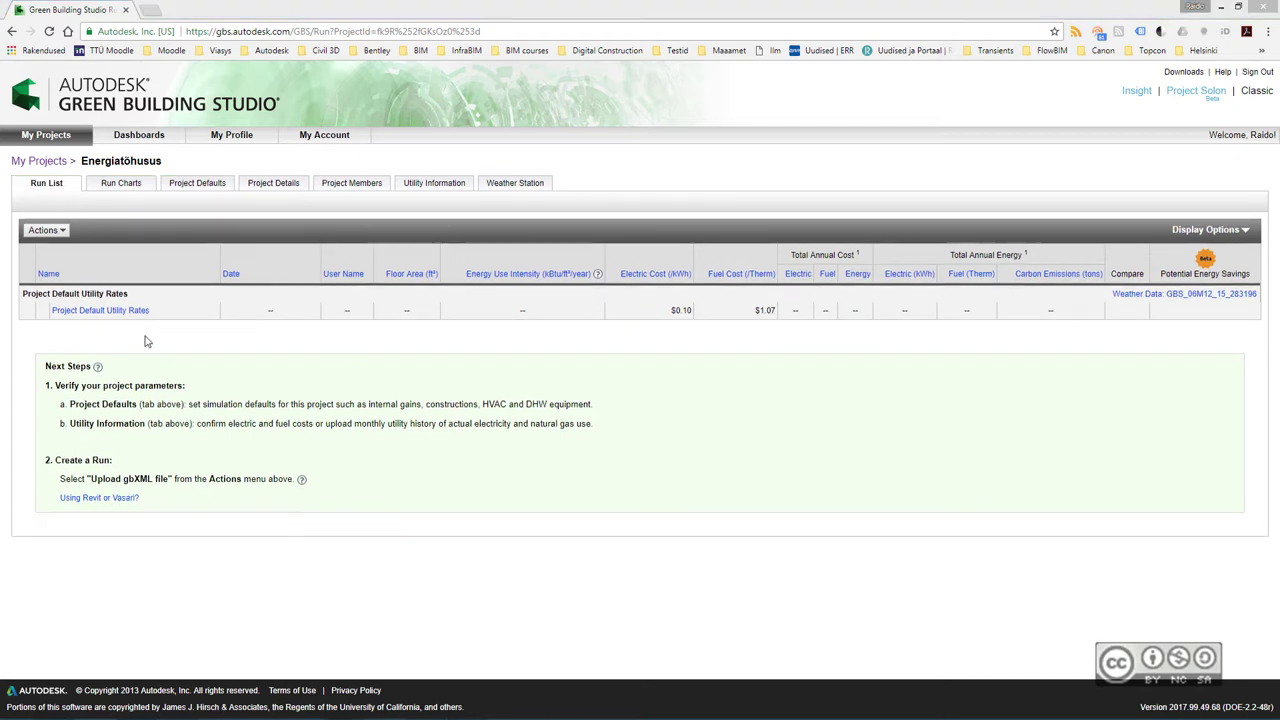
# - Upload Building Performance.xml through Actions > Upload gbXML File to start the base run
pyautogui.click(58, 231)
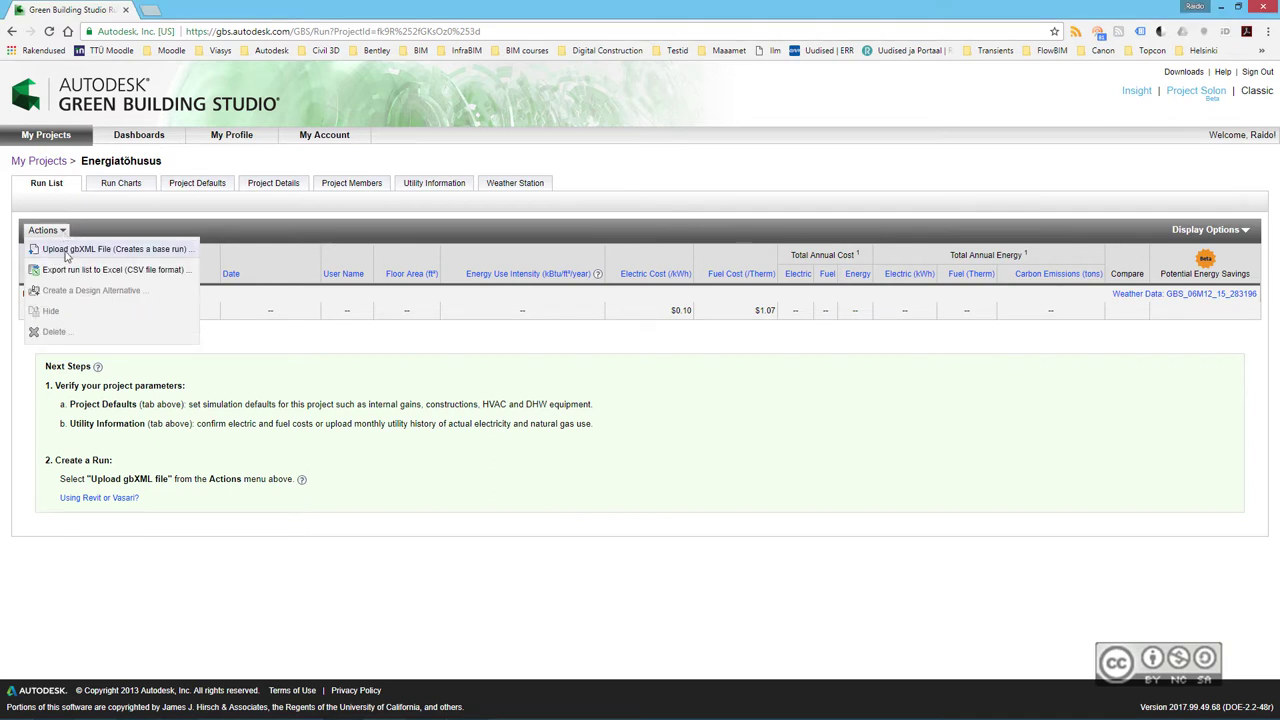
pyautogui.click(66, 252)
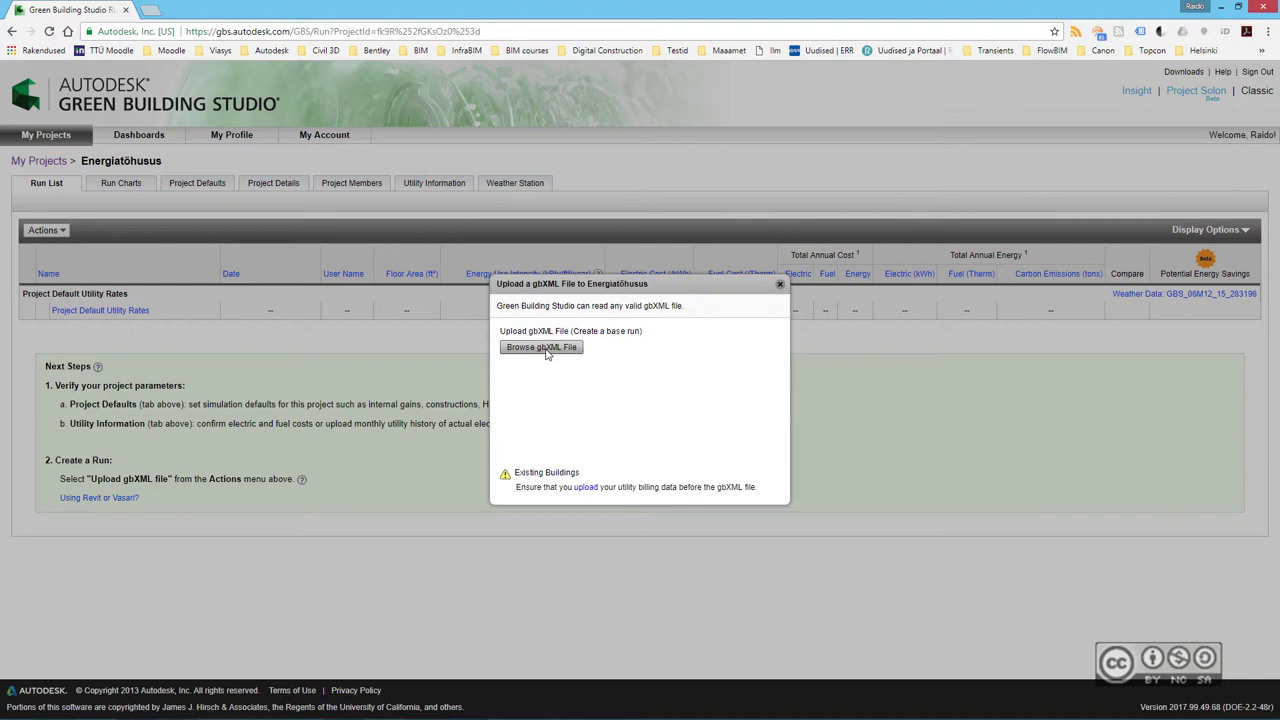
pyautogui.click(546, 350)
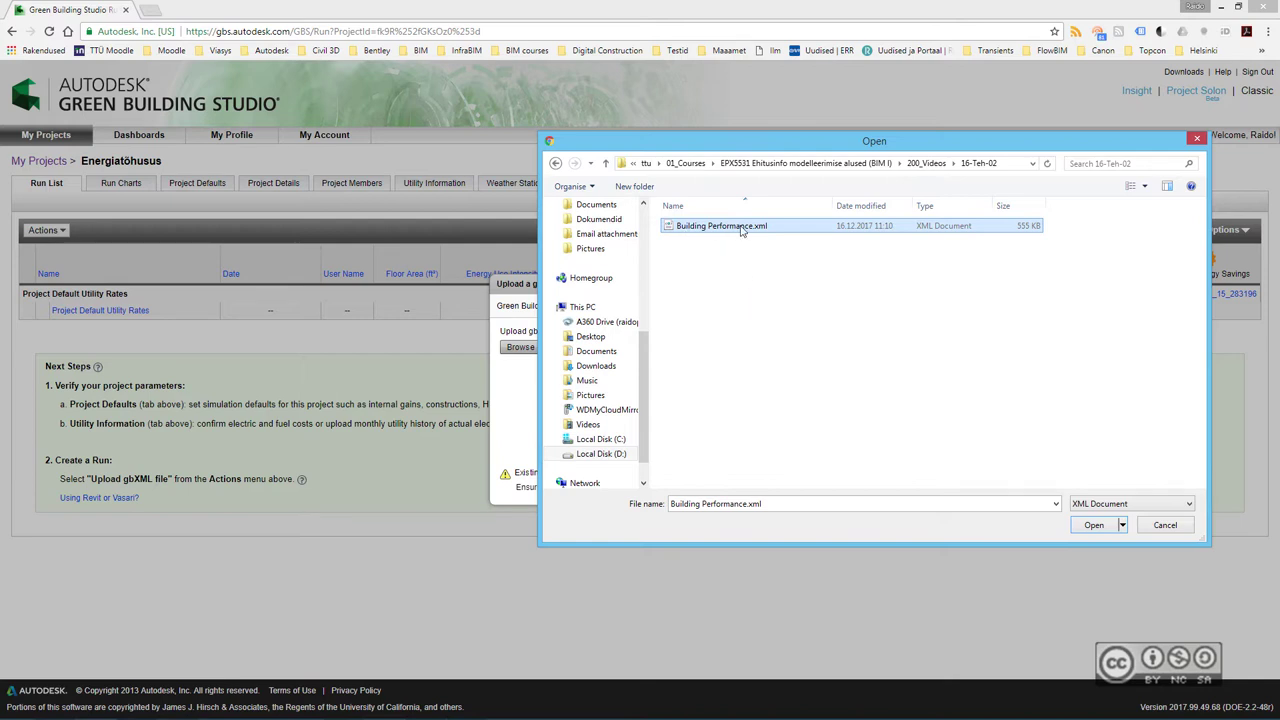
pyautogui.click(1094, 527)
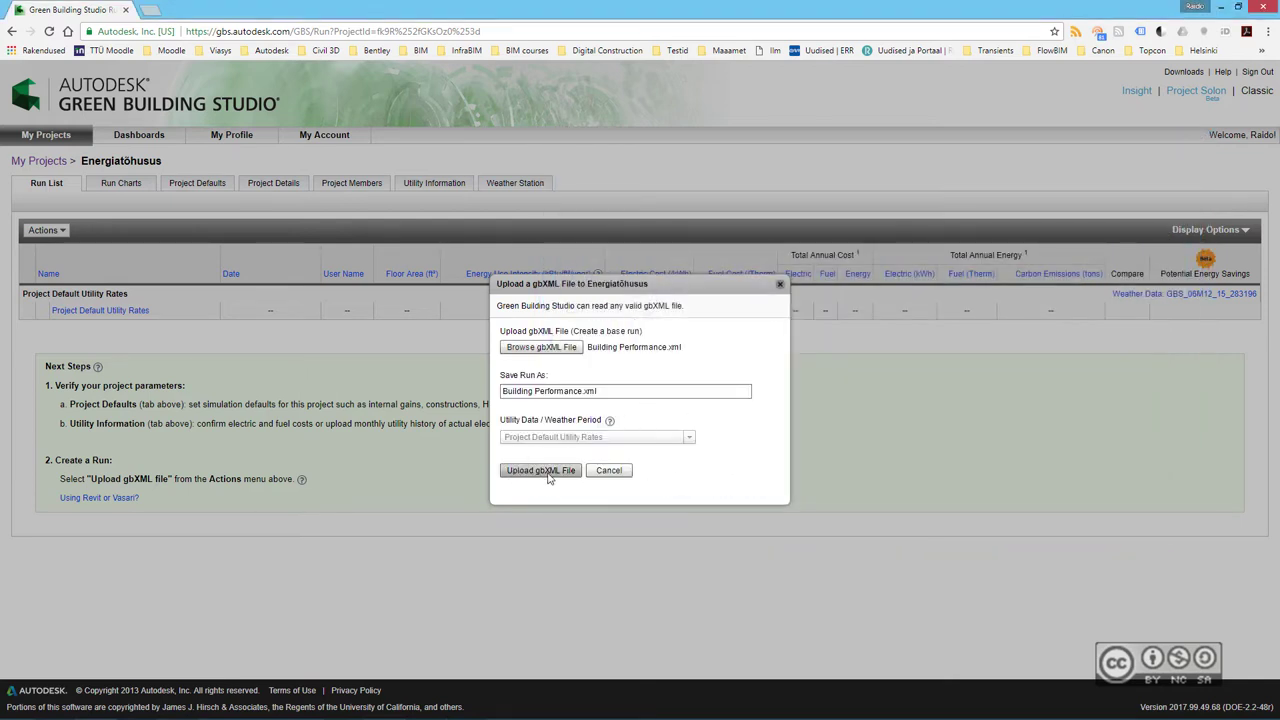
pyautogui.click(548, 472)
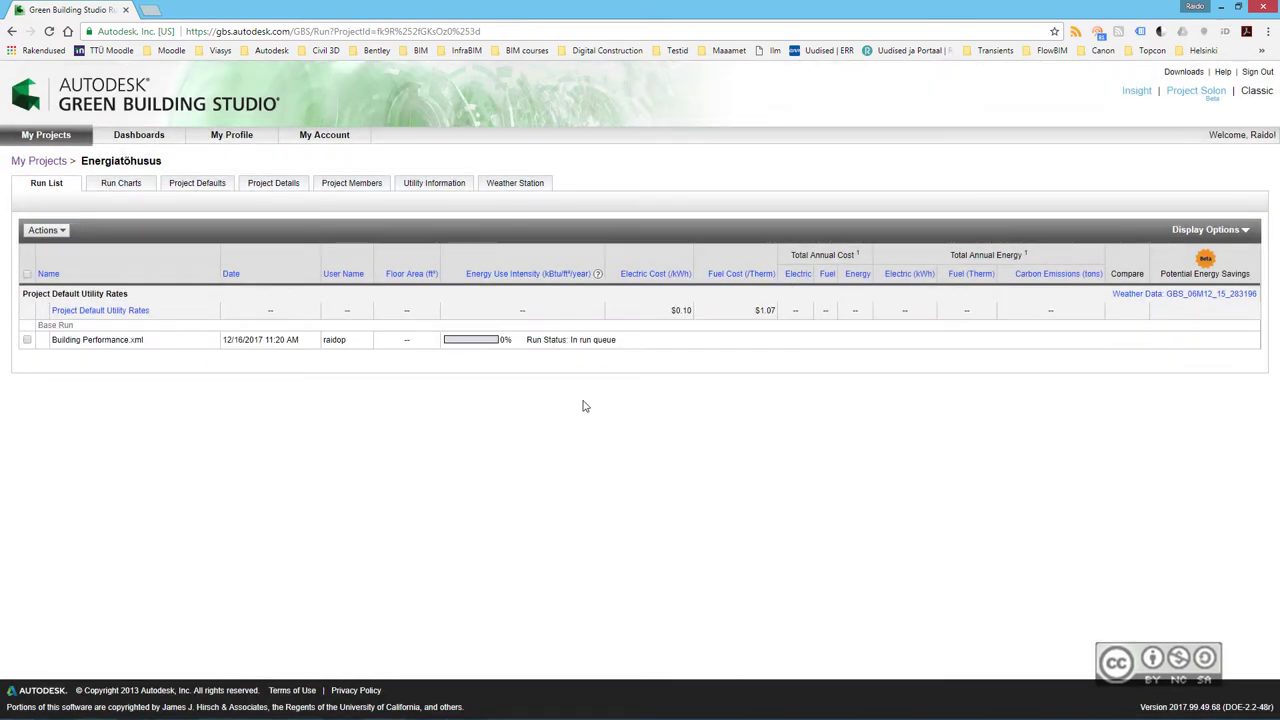
# - Open the Building Performance.xml run to view its electricity, fuel and carbon emission results
pyautogui.click(119, 343)
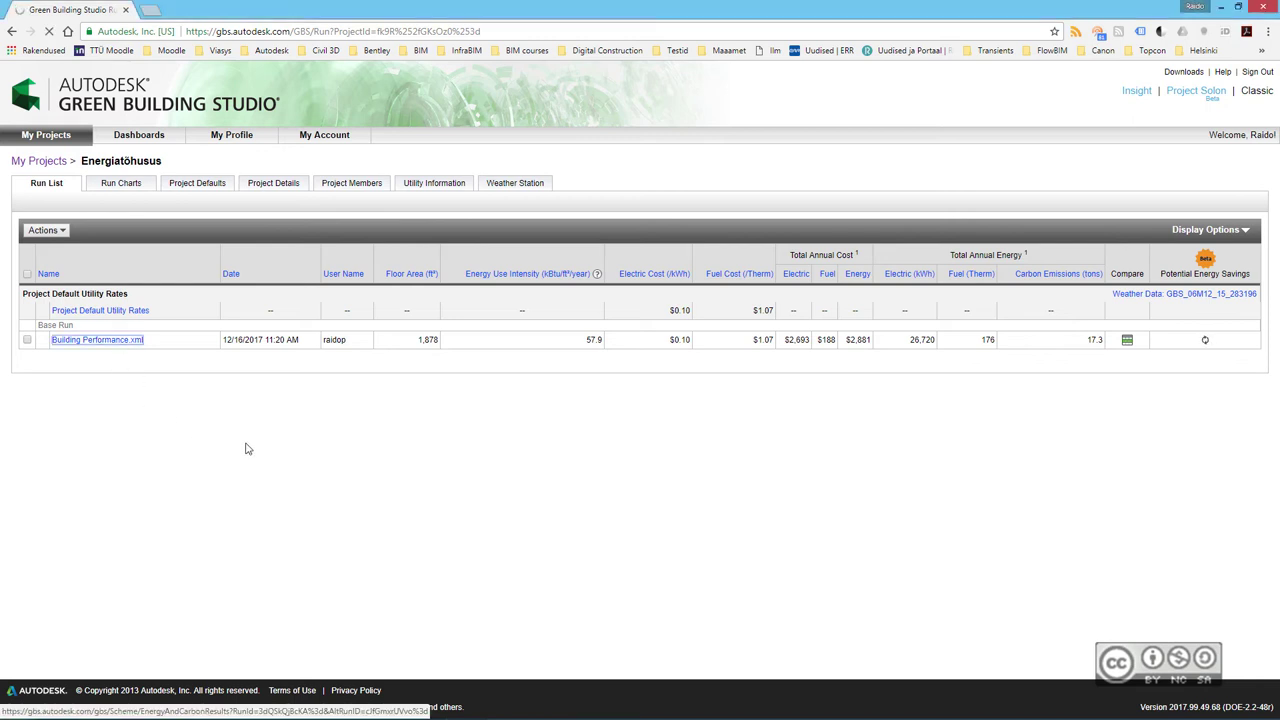